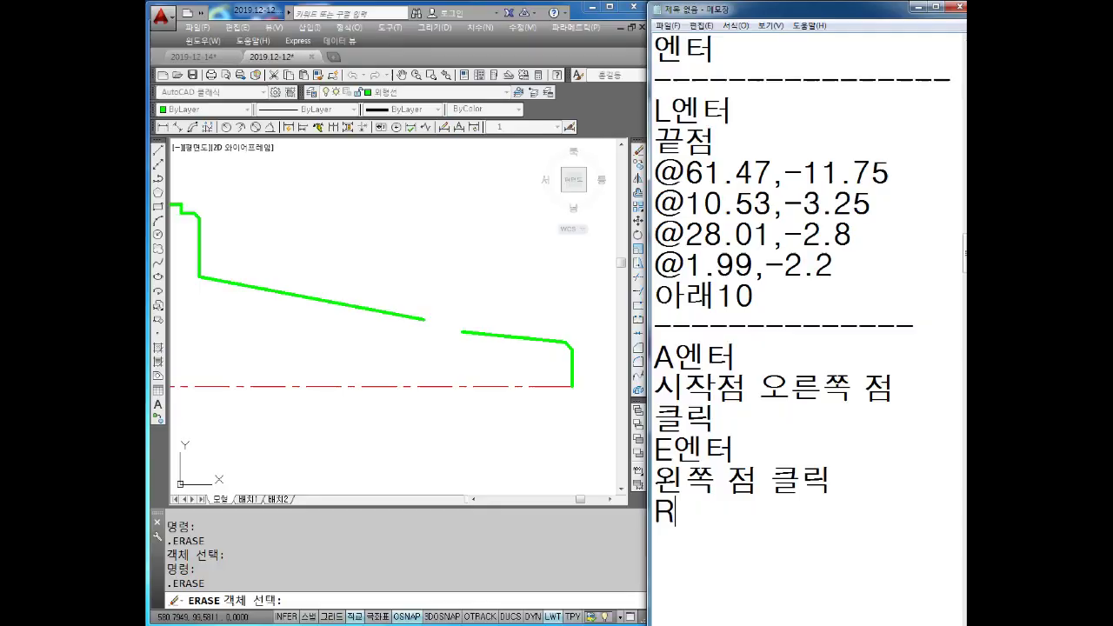
# - Add the '엔터' lines for the R and 50 arc steps to the notes, then return to AutoCAD
pyautogui.write('엔터')
pyautogui.press('Return')
pyautogui.press('Return')
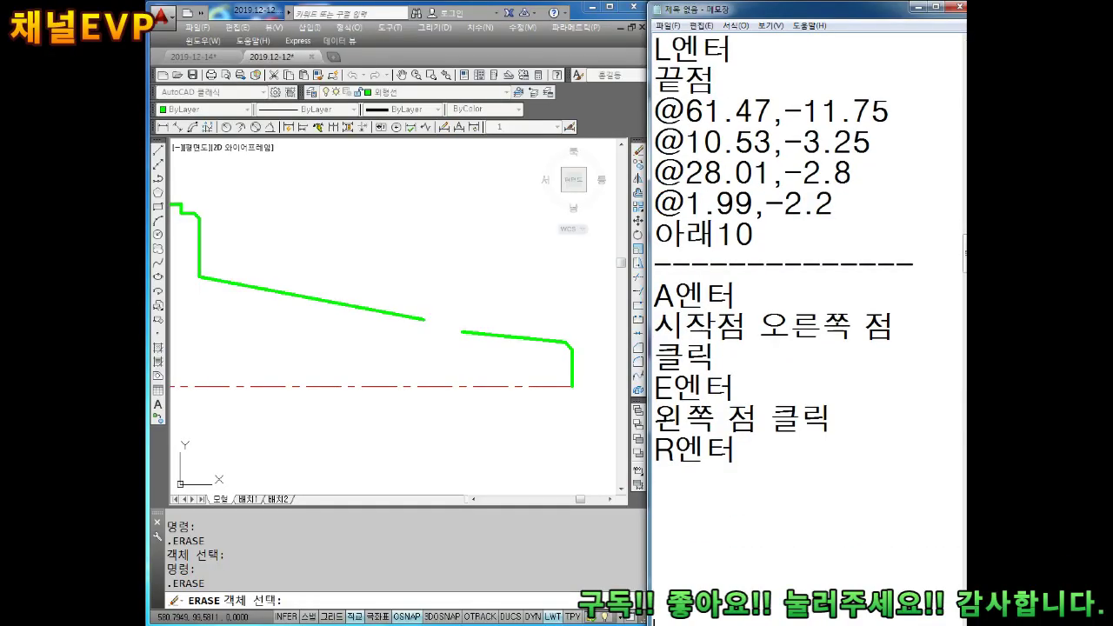
pyautogui.press('Return')
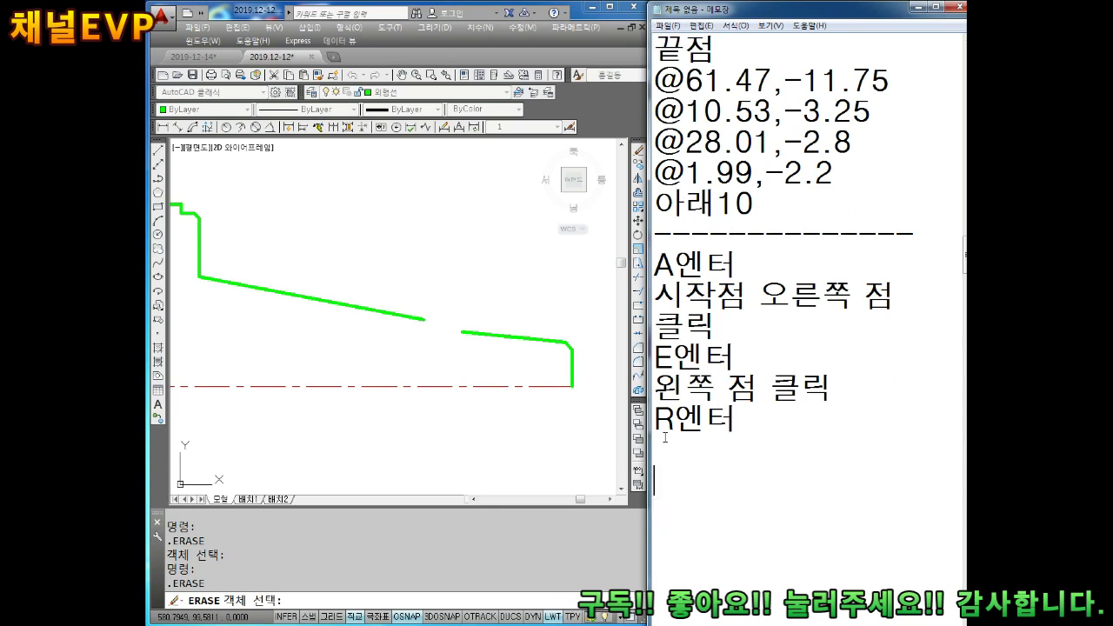
pyautogui.write('50엔터')
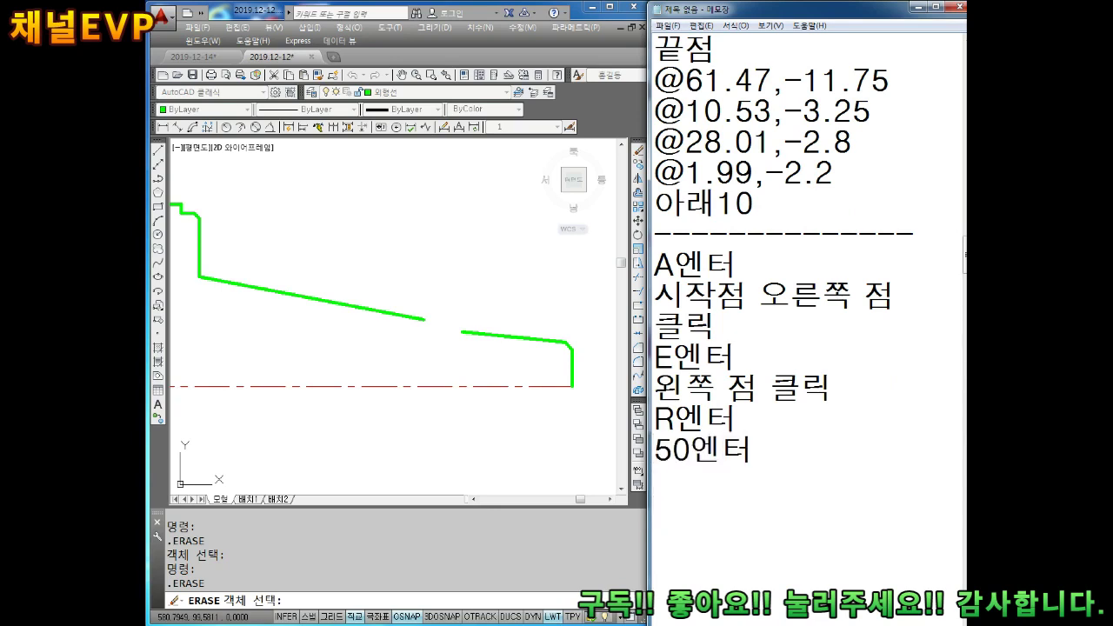
pyautogui.click(326, 330)
pyautogui.press('Escape')
pyautogui.press('Escape')
pyautogui.press('Escape')
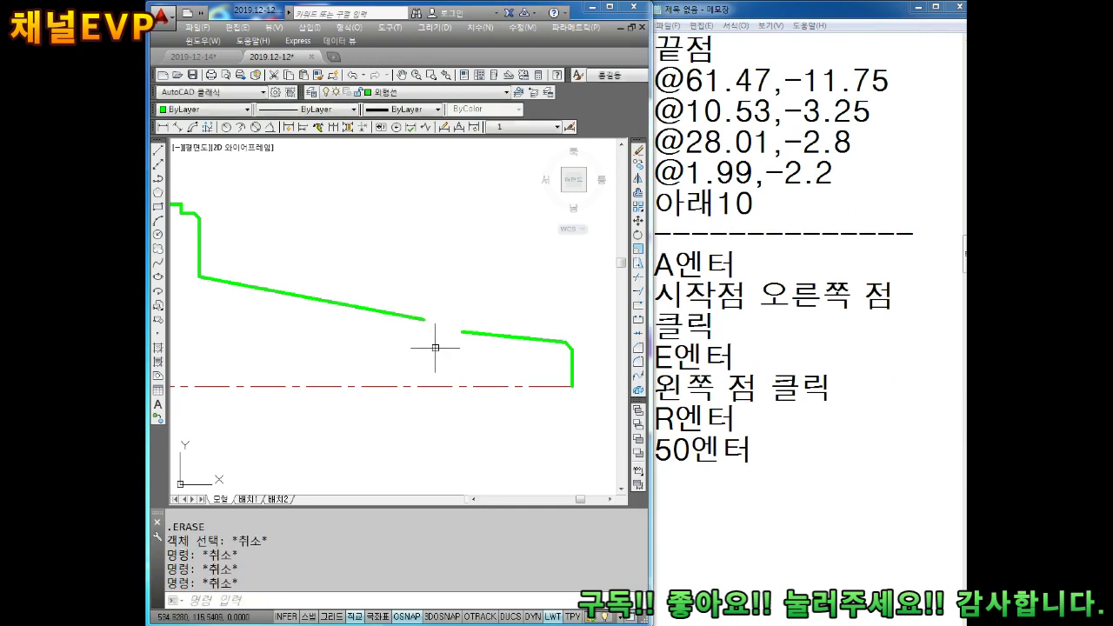
pyautogui.write('A')
pyautogui.press('Return')
pyautogui.scroll(4, 452, 347)
pyautogui.moveTo(472, 327); pyautogui.dragTo(460, 373, button='middle')
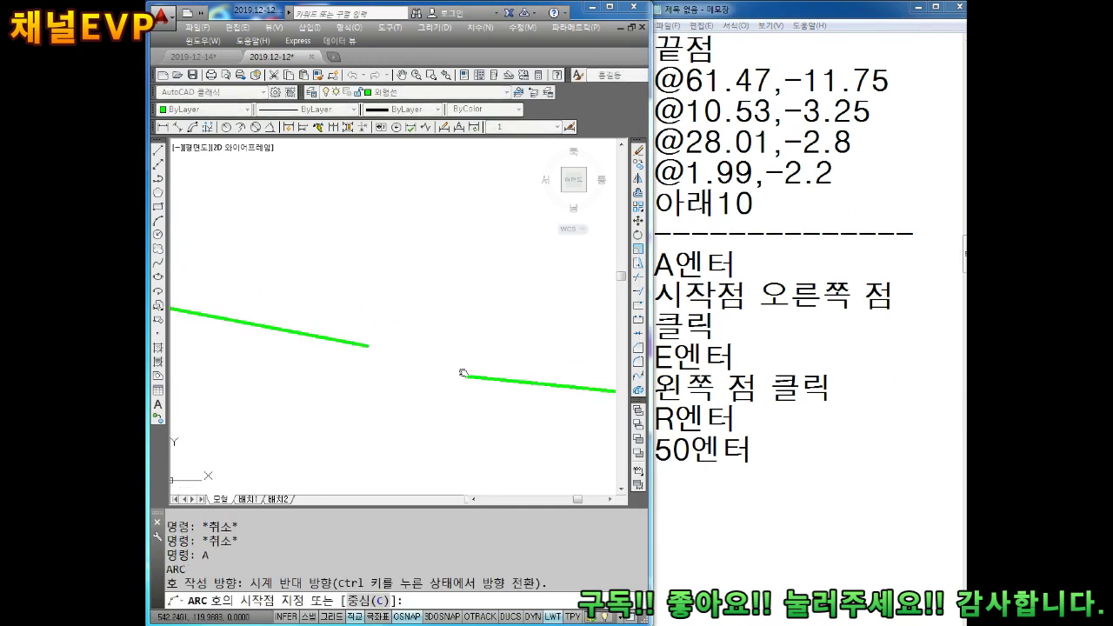
pyautogui.scroll(-4, 427, 362)
pyautogui.click(416, 383)
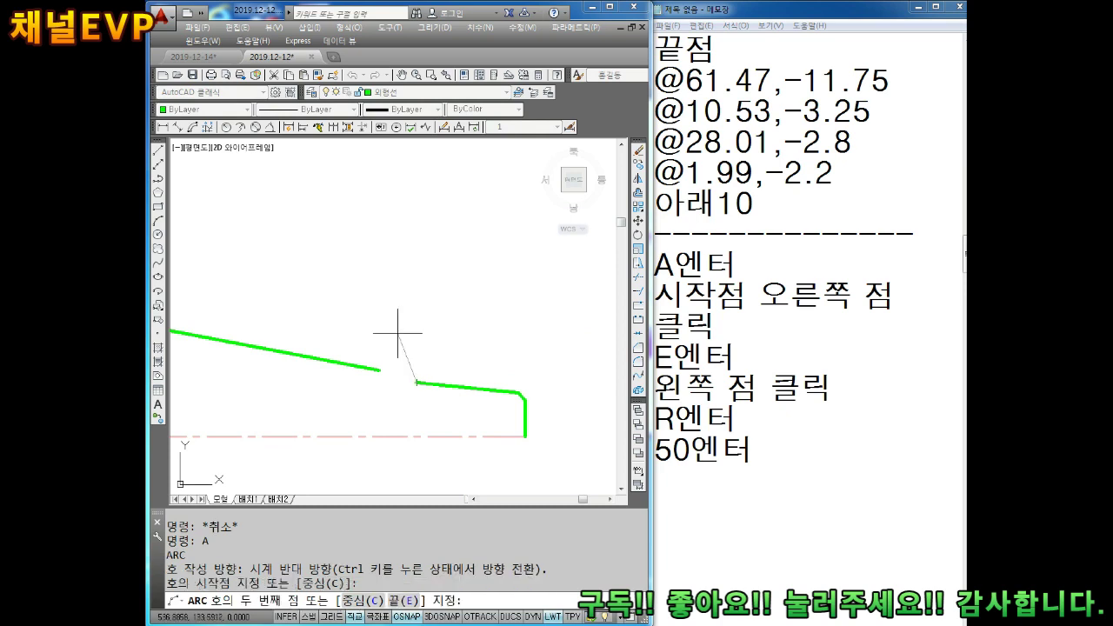
pyautogui.write('R')
pyautogui.press('Return')
pyautogui.scroll(4, 400, 361)
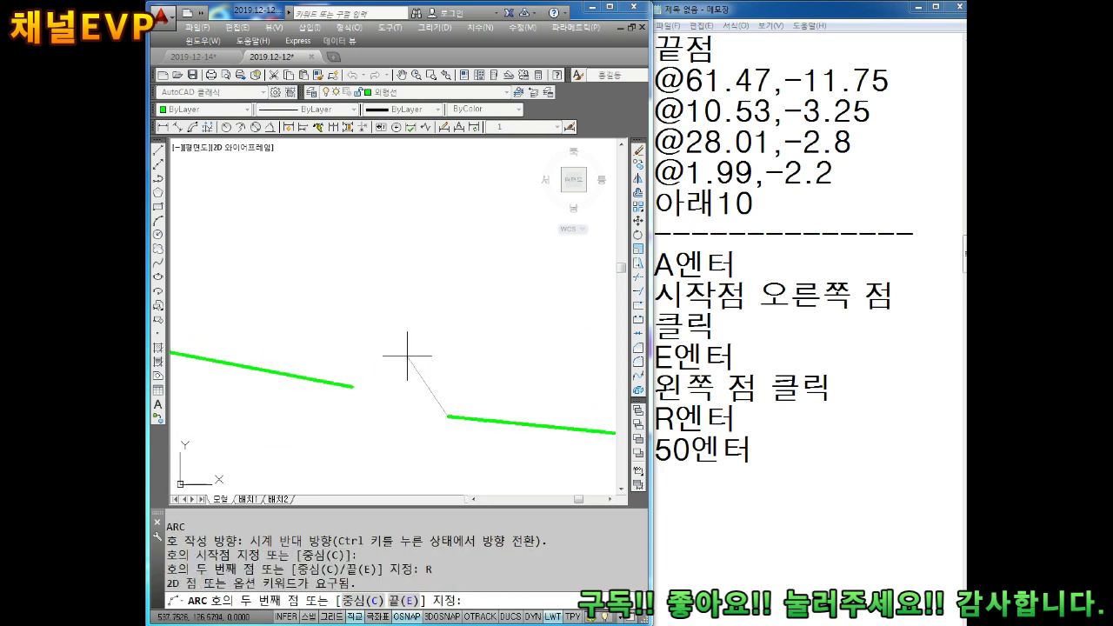
pyautogui.click(350, 386)
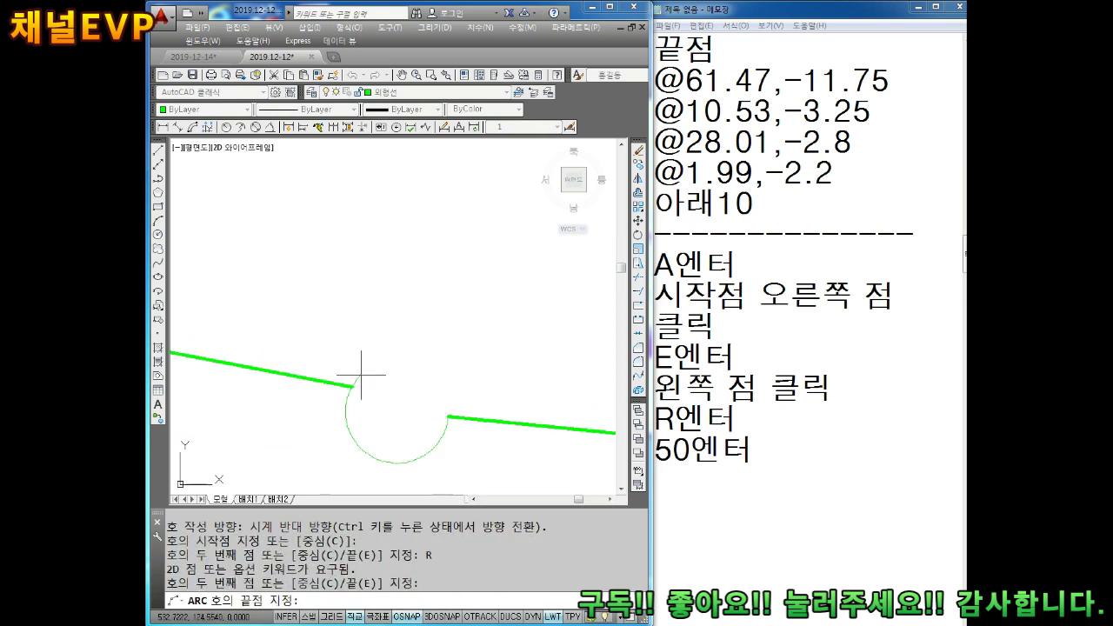
pyautogui.write('R')
pyautogui.press('Return')
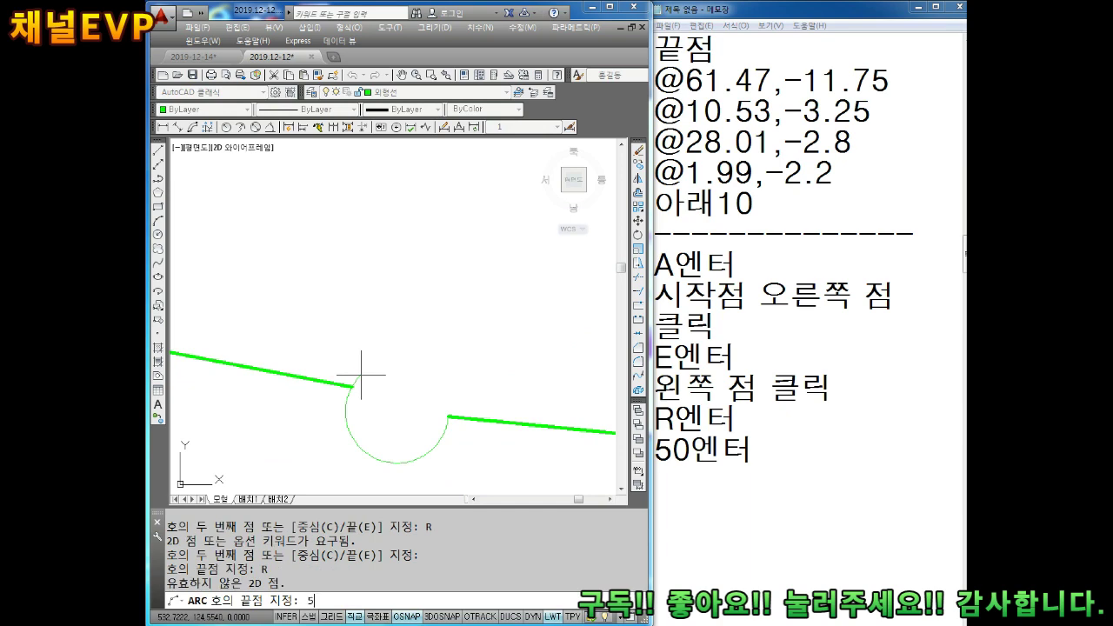
pyautogui.write('0')
pyautogui.press('Return')
pyautogui.scroll(-5, 327, 286)
pyautogui.scroll(3, 382, 321)
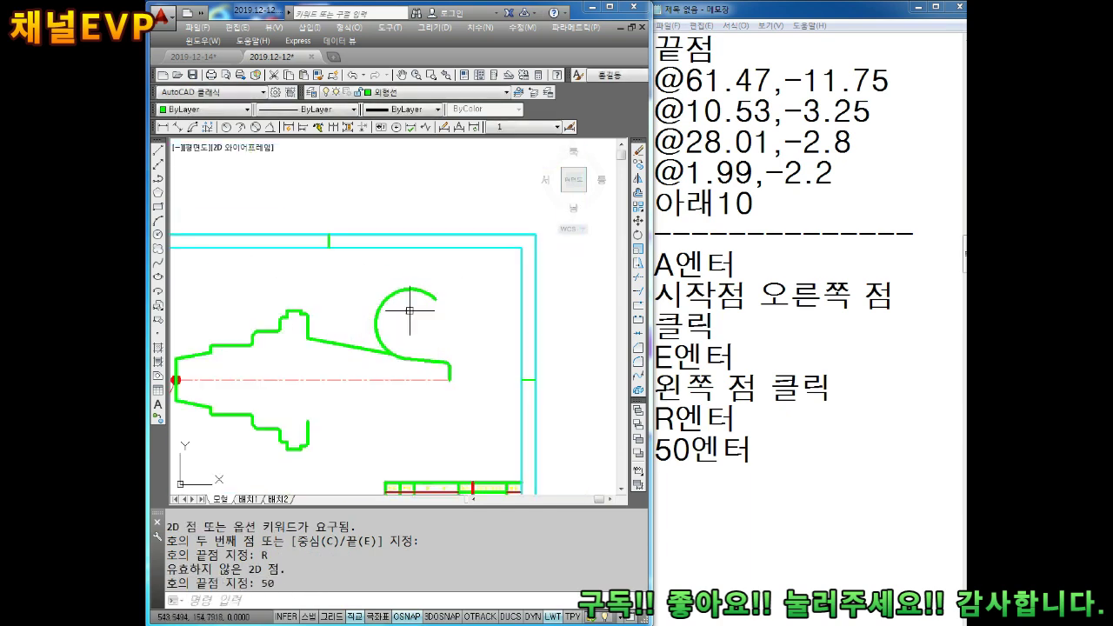
pyautogui.scroll(2, 380, 364)
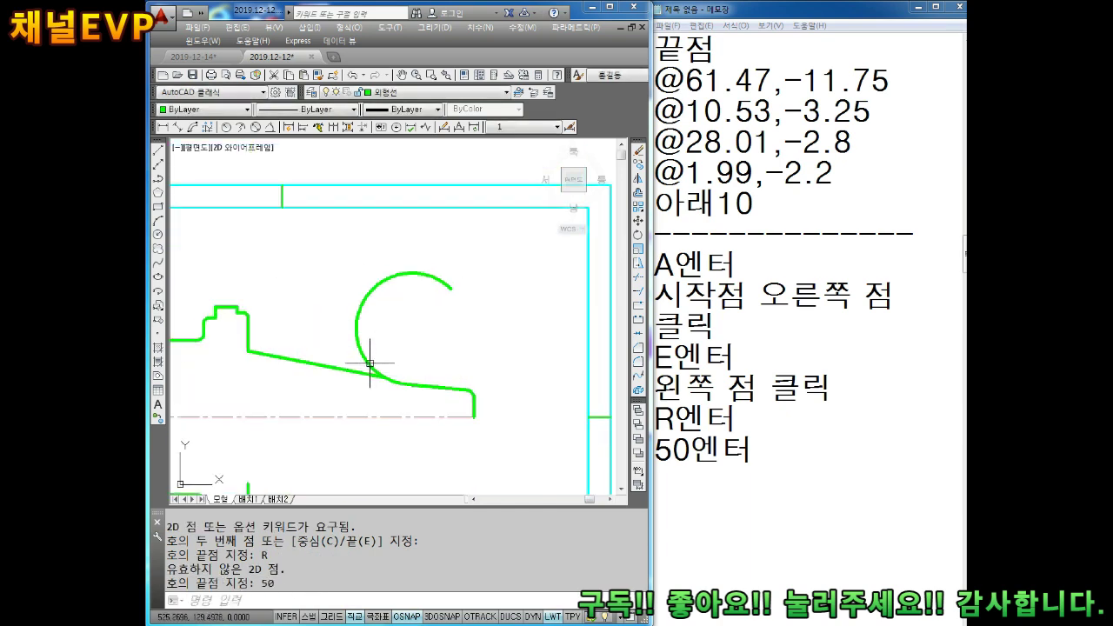
pyautogui.press('Escape')
pyautogui.press('Escape')
pyautogui.click(357, 313)
pyautogui.press('Escape')
pyautogui.press('Return')
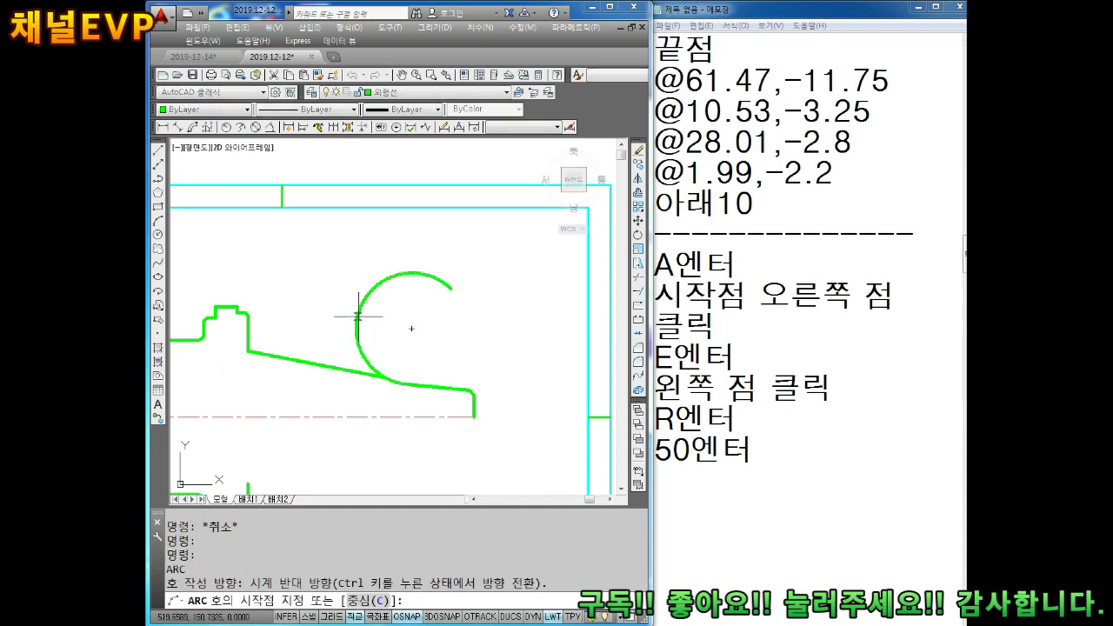
pyautogui.press('Escape')
pyautogui.press('Escape')
pyautogui.click(356, 316)
# - Delete the wrongly drawn arc and start a new arc at the right sloped line's endpoint
pyautogui.press('Delete')
pyautogui.scroll(1, 354, 315)
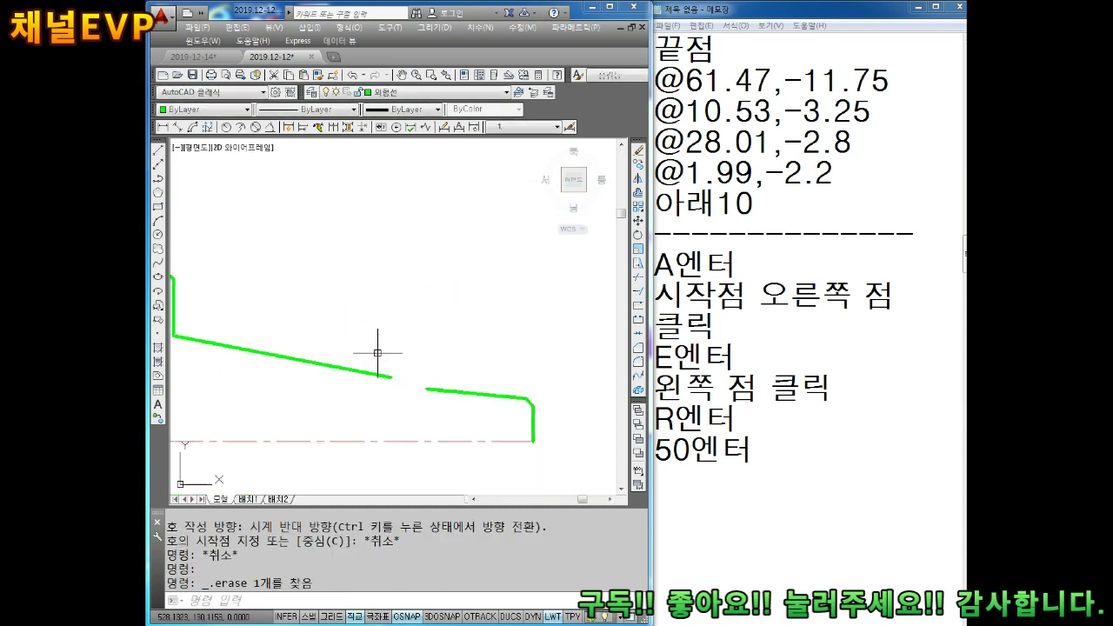
pyautogui.press('Escape')
pyautogui.write('A')
pyautogui.press('Return')
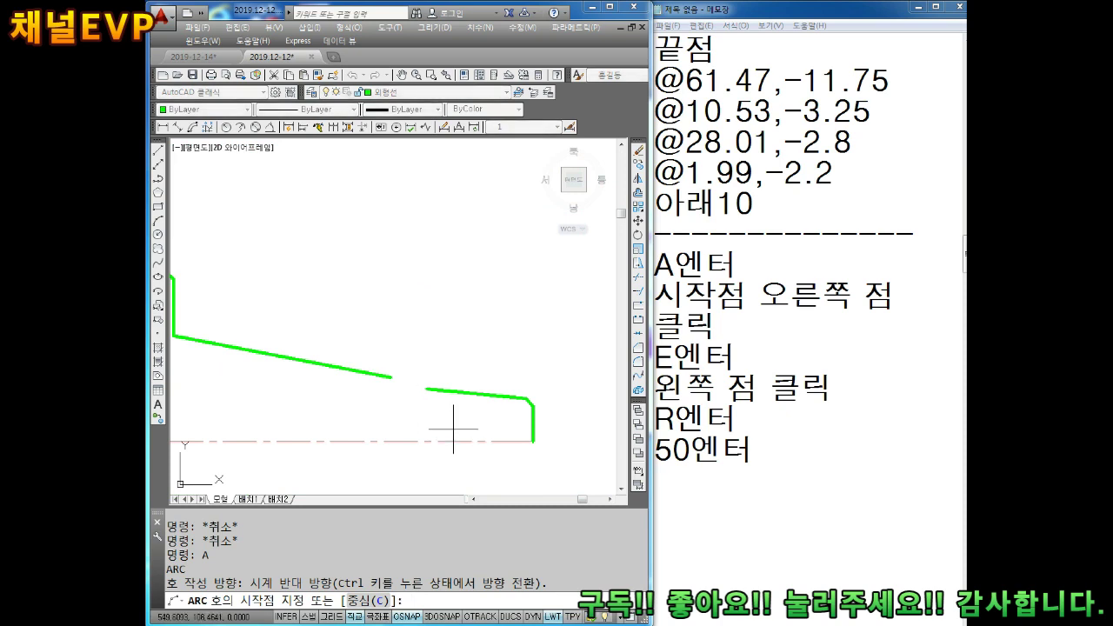
pyautogui.click(427, 388)
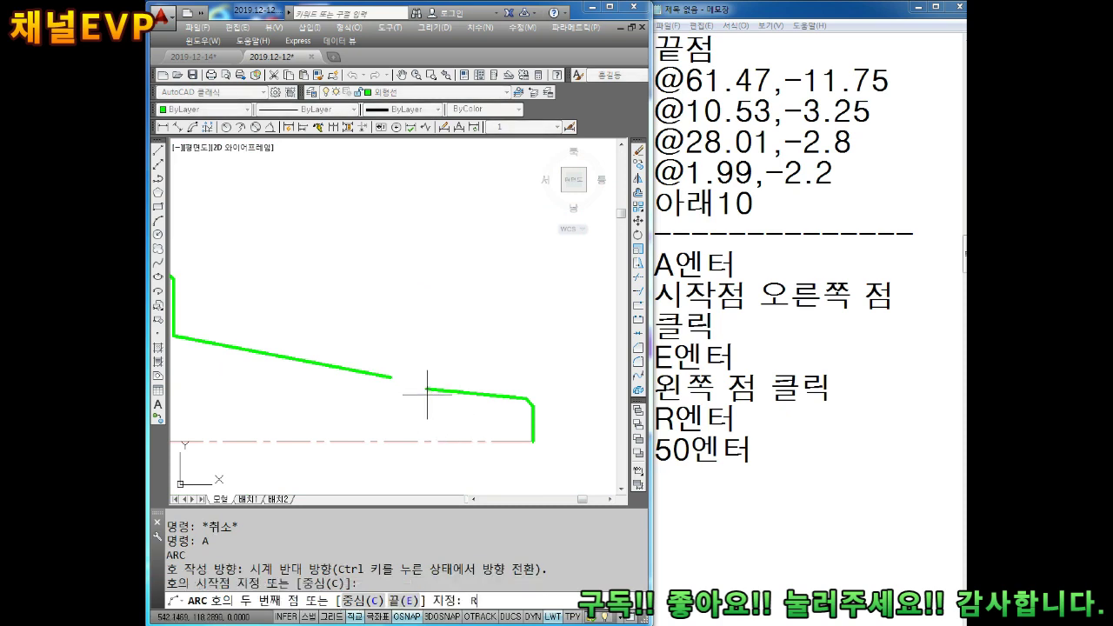
pyautogui.press('Return')
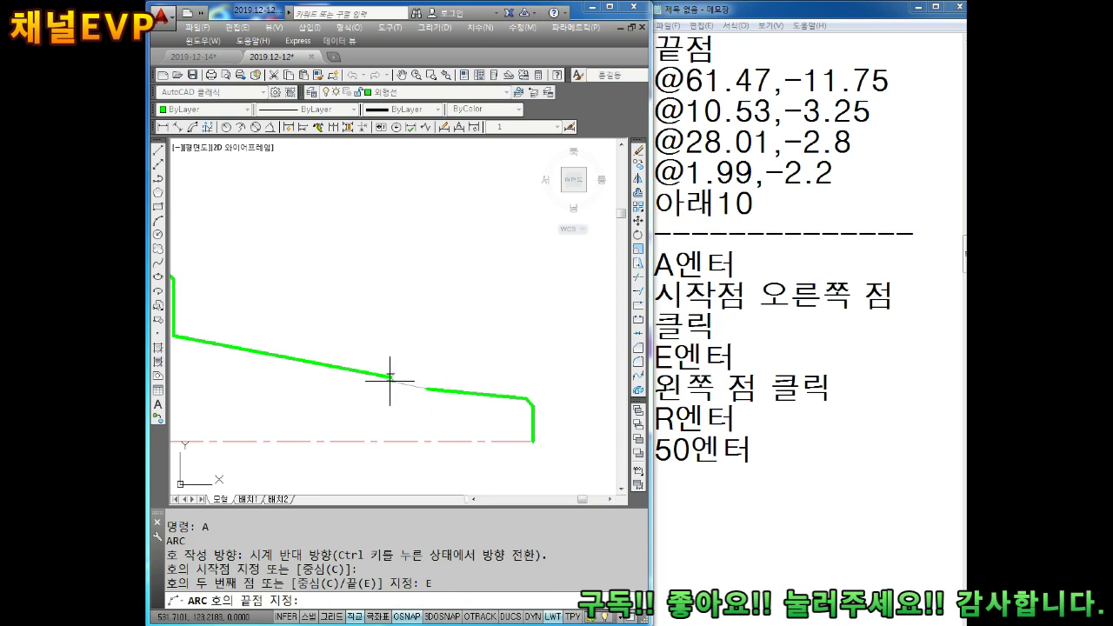
# - End the arc at the left sloped line's endpoint with a radius of 50
pyautogui.click(390, 377)
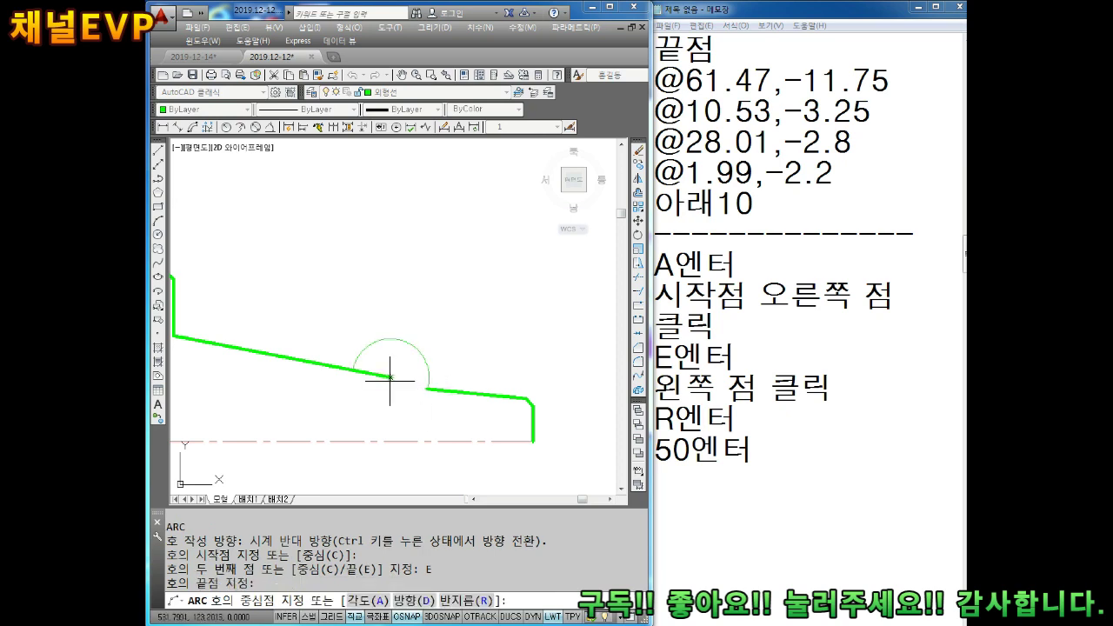
pyautogui.write('R')
pyautogui.press('Return')
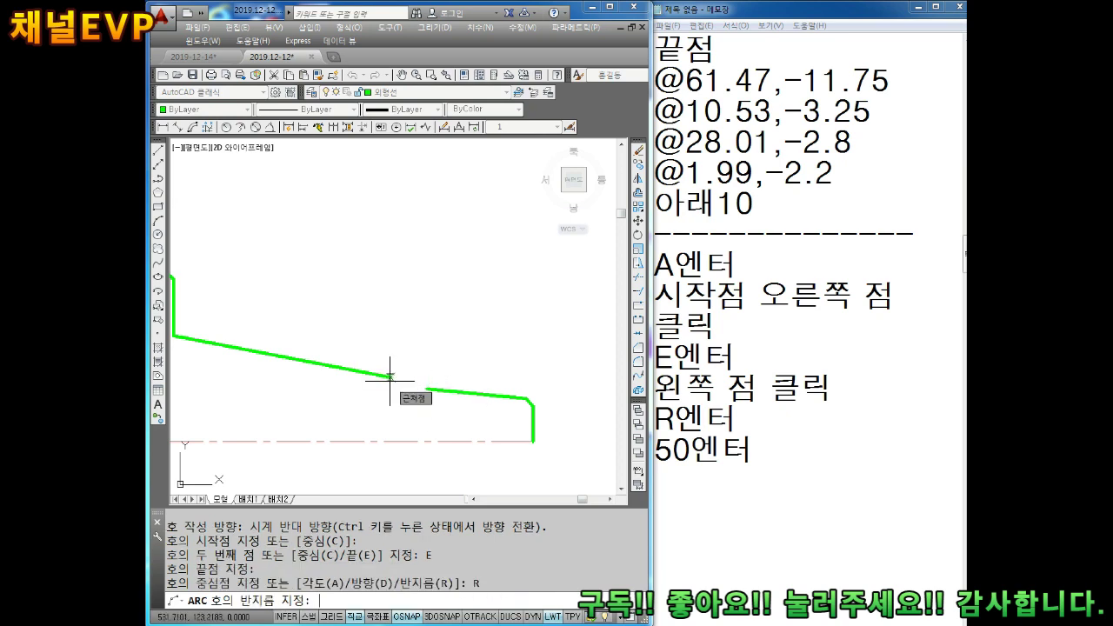
pyautogui.write('50')
pyautogui.press('Return')
pyautogui.press('Escape')
pyautogui.press('Escape')
pyautogui.scroll(3, 382, 383)
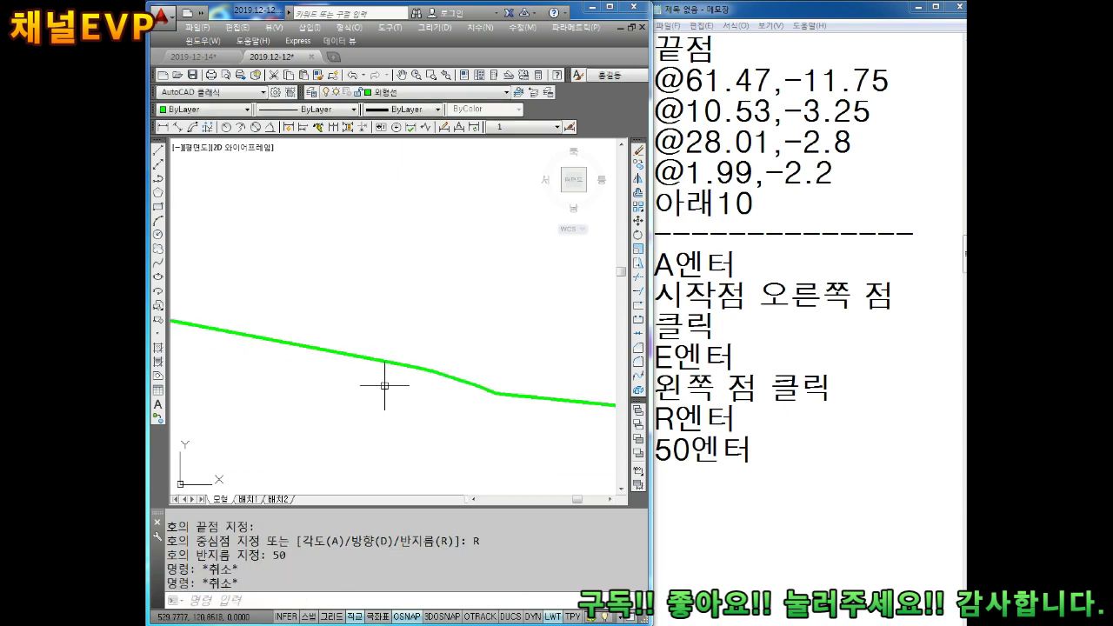
pyautogui.scroll(2, 373, 360)
pyautogui.press('Escape')
pyautogui.press('Escape')
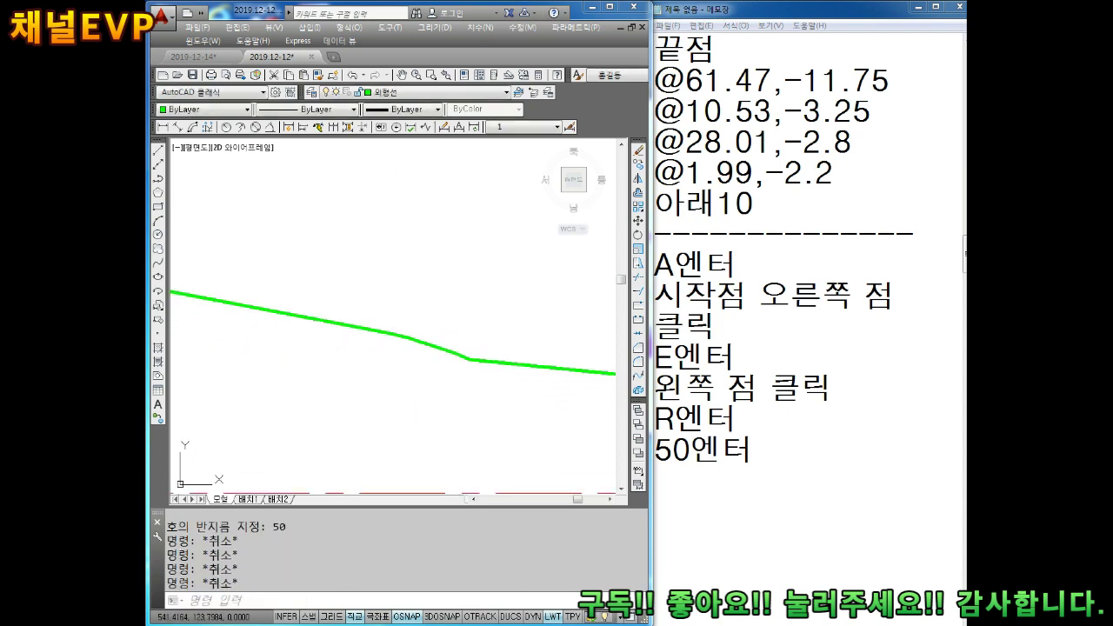
pyautogui.click(434, 377)
# - Window-select the sloped outer profile polyline, arc included
pyautogui.scroll(-3, 435, 348)
pyautogui.press('Escape')
pyautogui.press('Escape')
pyautogui.press('Escape')
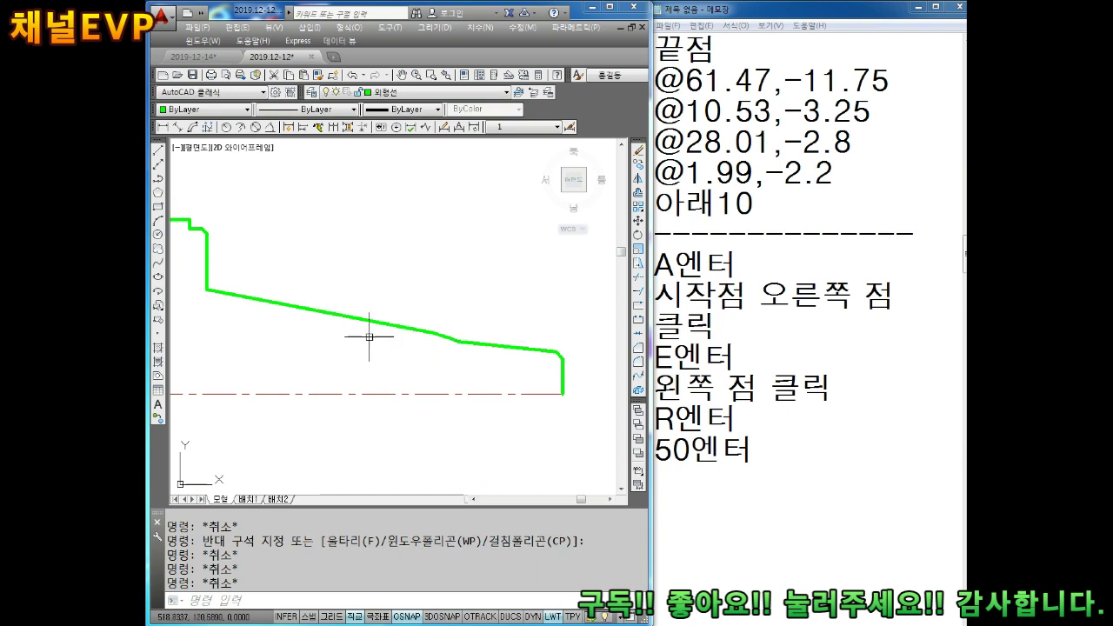
pyautogui.scroll(-1, 389, 337)
pyautogui.scroll(-2, 388, 336)
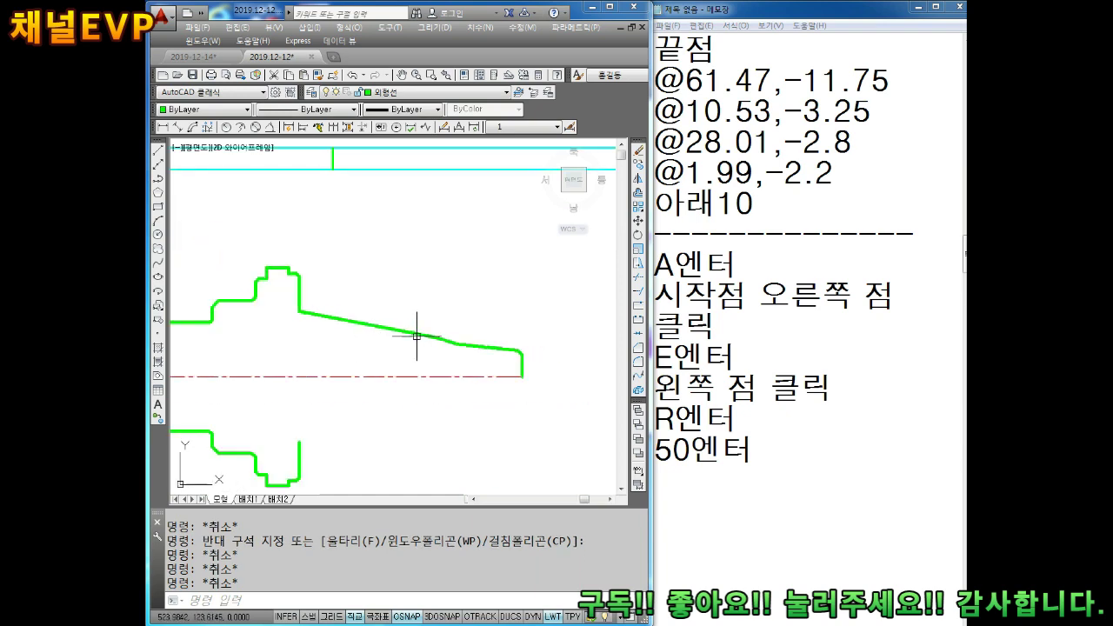
pyautogui.click(535, 298)
pyautogui.click(364, 379)
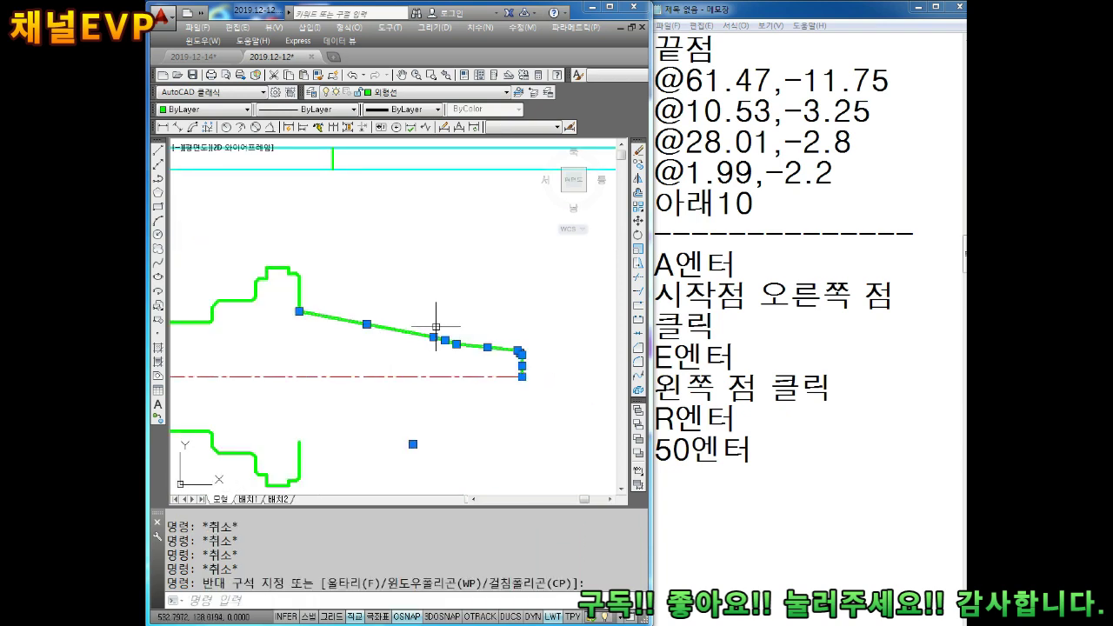
# - Set the selected sloped profile's colour to magenta and deselect it
pyautogui.click(205, 110)
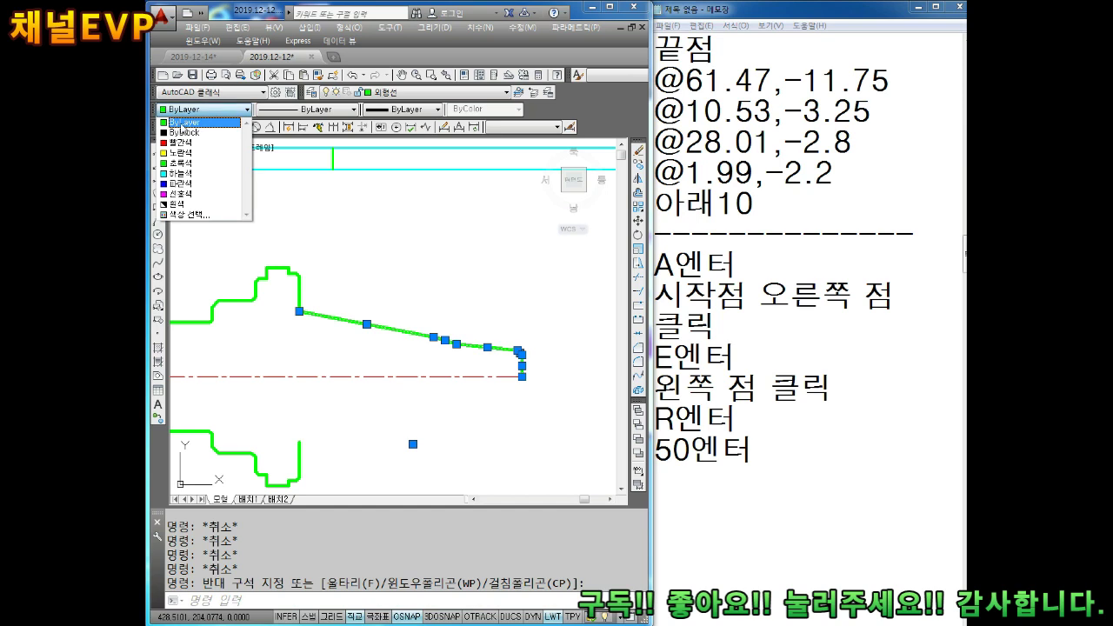
pyautogui.click(182, 193)
pyautogui.press('Escape')
pyautogui.scroll(1, 361, 316)
pyautogui.moveTo(361, 315); pyautogui.dragTo(347, 248, button='middle')
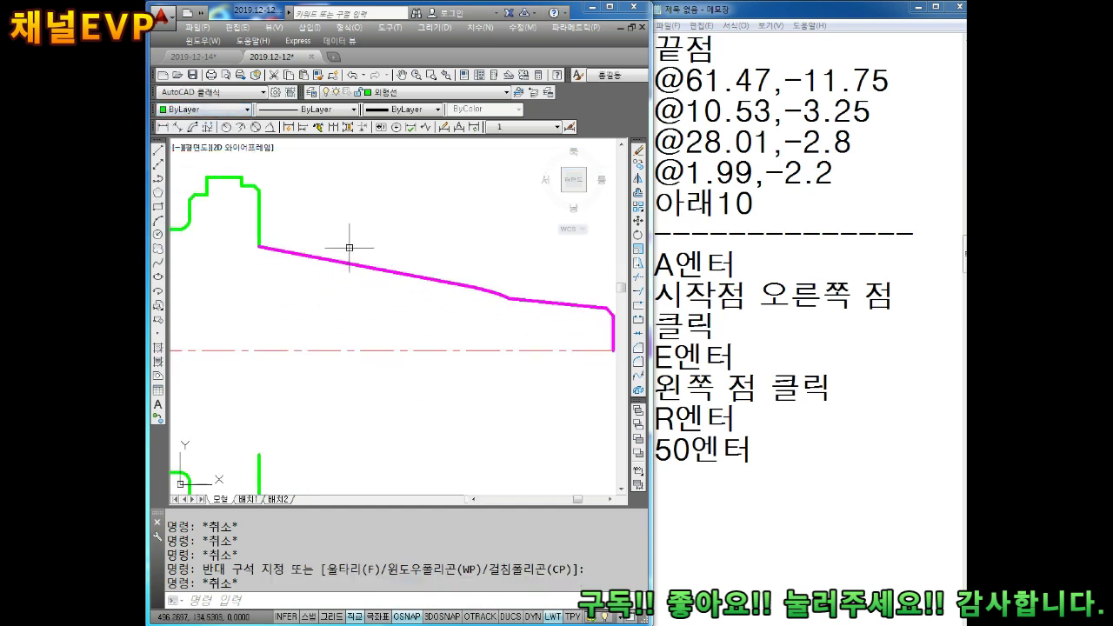
pyautogui.scroll(-1, 451, 348)
pyautogui.press('Escape')
pyautogui.press('Escape')
pyautogui.click(658, 461)
pyautogui.write('-----------')
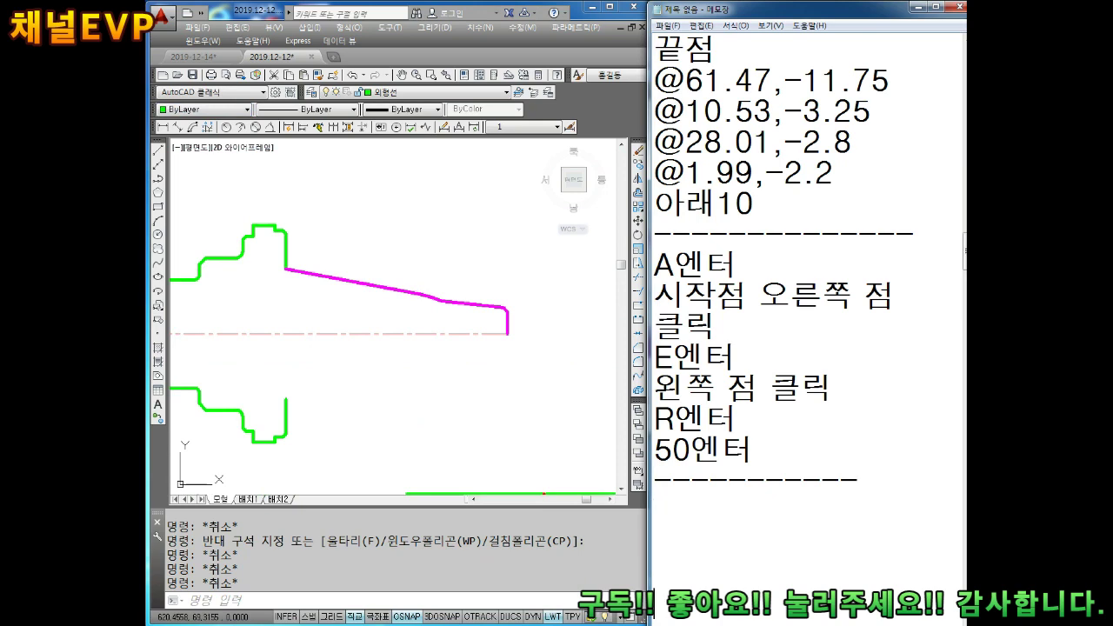
# - Add the mirror steps '도형선택', '엔터' and '수평 중심선 클릭' to the notes, then return to the drawing
pyautogui.scroll(-1, 658, 461)
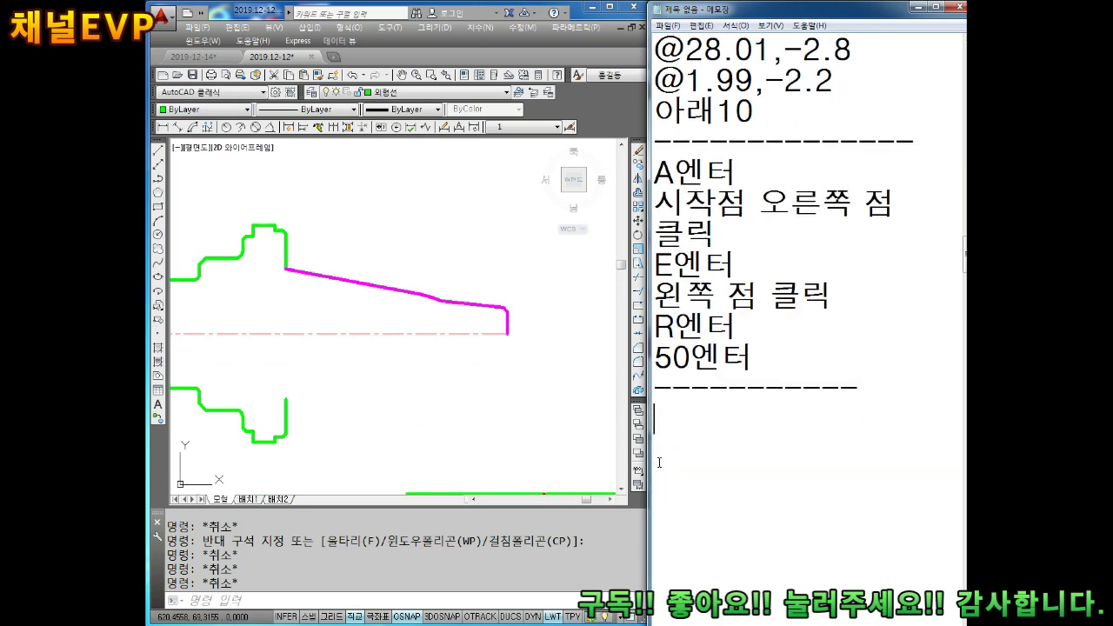
pyautogui.write('MI애ㅔㄴ')
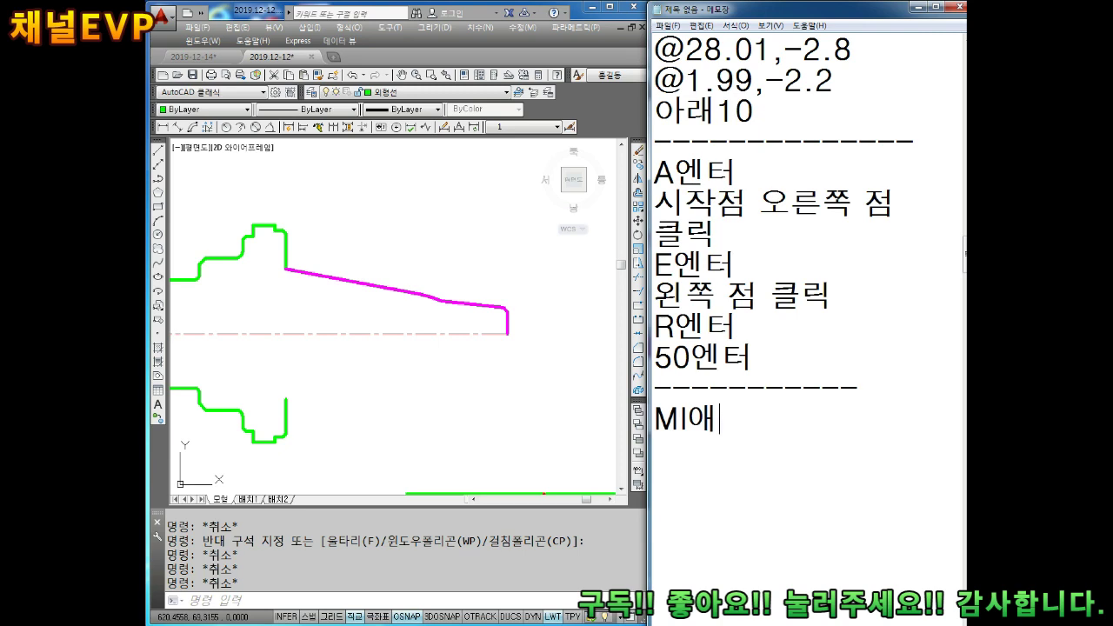
pyautogui.write('엔ㅌ')
pyautogui.press('Return')
pyautogui.write('도형')
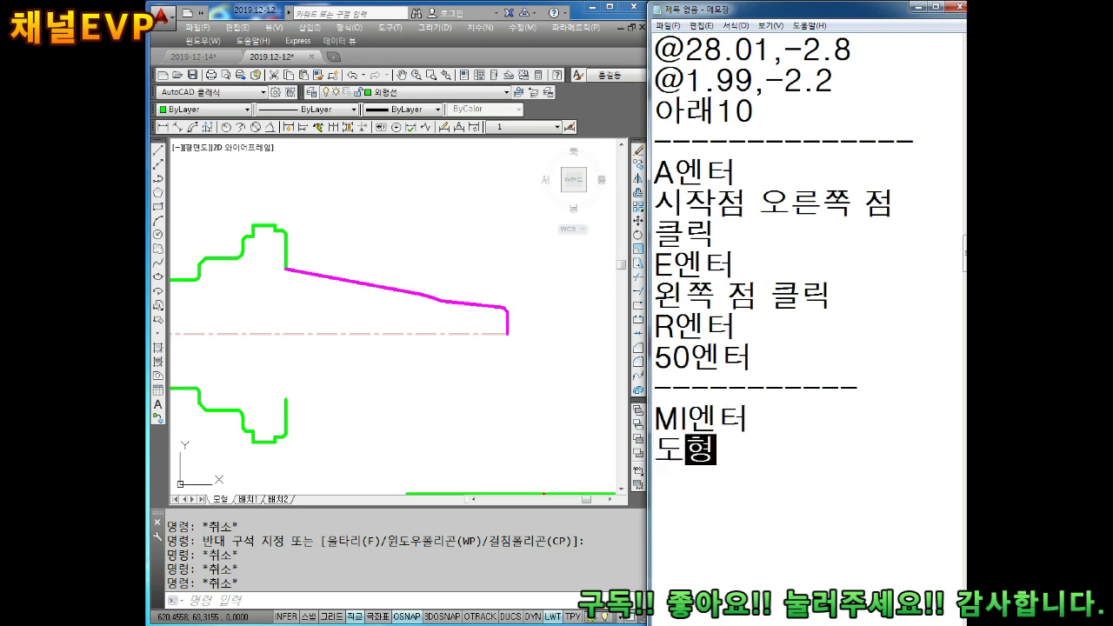
pyautogui.write('선택')
pyautogui.press('Return')
pyautogui.write('ㅇ엔터')
pyautogui.press('Return')
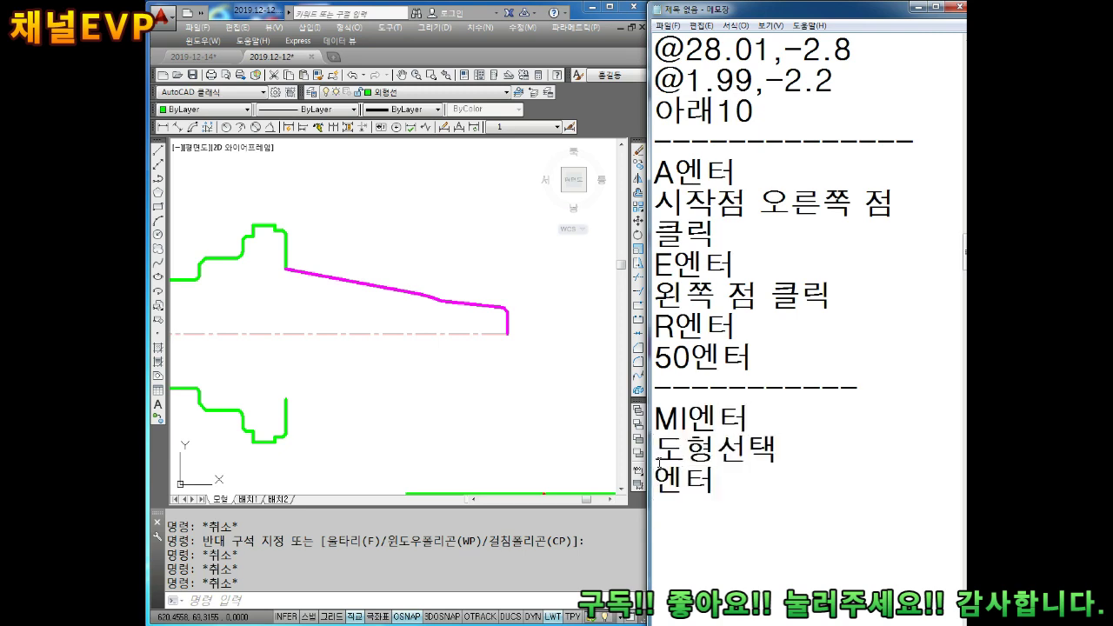
pyautogui.write('평 중심ㅅ')
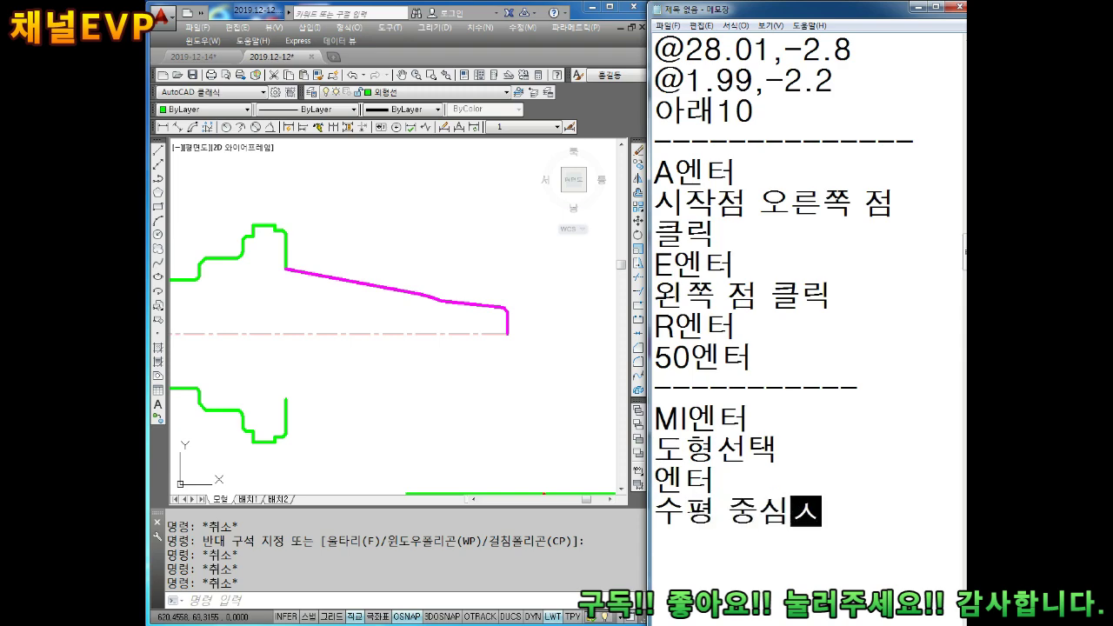
pyautogui.write('선 클릭')
pyautogui.press('Return')
pyautogui.press('Return')
pyautogui.press('Return')
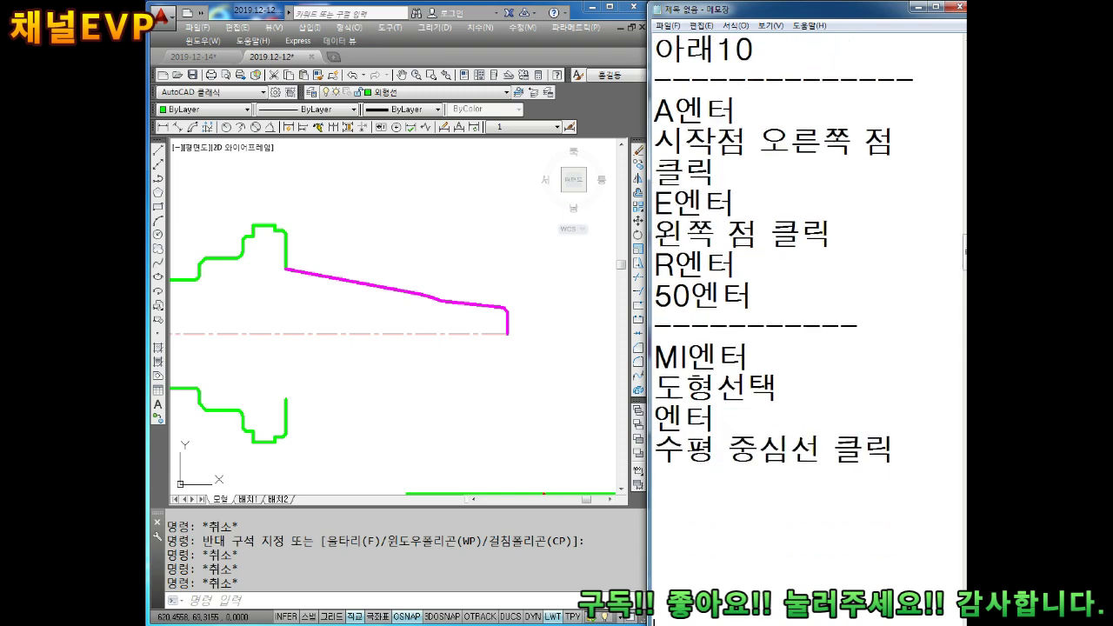
pyautogui.press('Return')
pyautogui.click(290, 368)
pyautogui.moveTo(365, 296); pyautogui.dragTo(377, 283, button='middle')
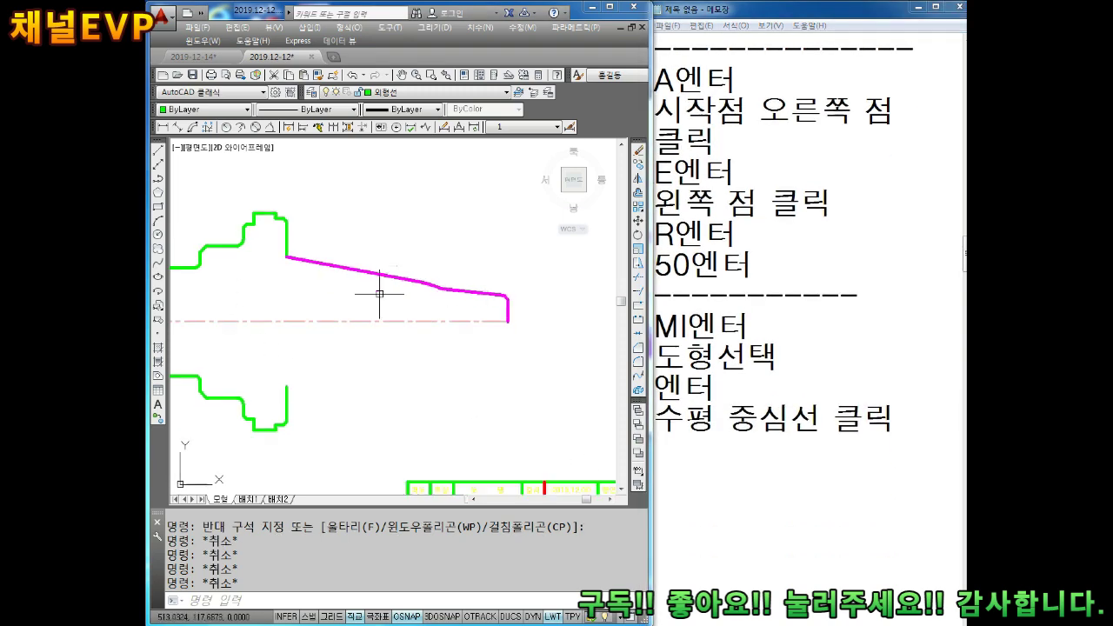
# - Start MIRROR and select all the magenta taper profile pieces
pyautogui.write('MI')
pyautogui.press('Return')
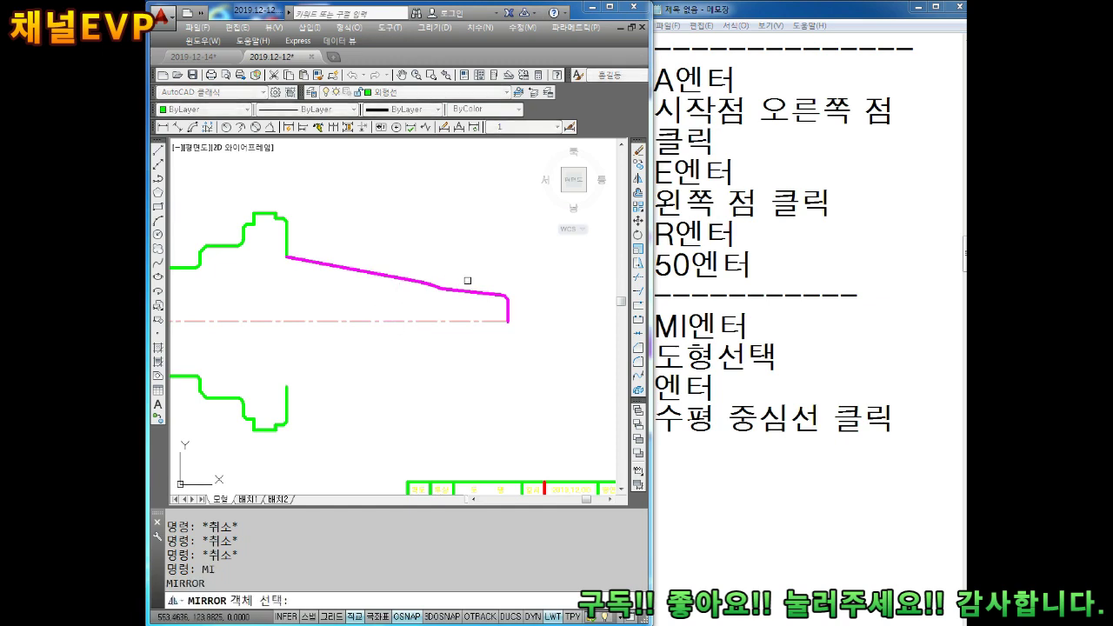
pyautogui.click(419, 305)
pyautogui.click(359, 248)
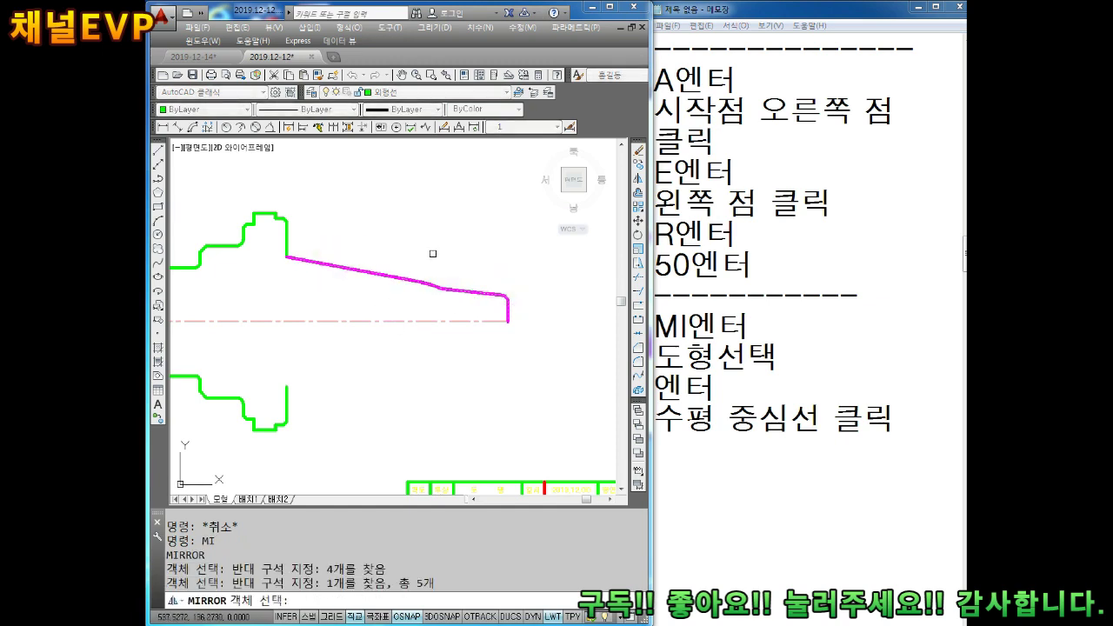
pyautogui.click(461, 254)
pyautogui.click(398, 303)
pyautogui.press('Return')
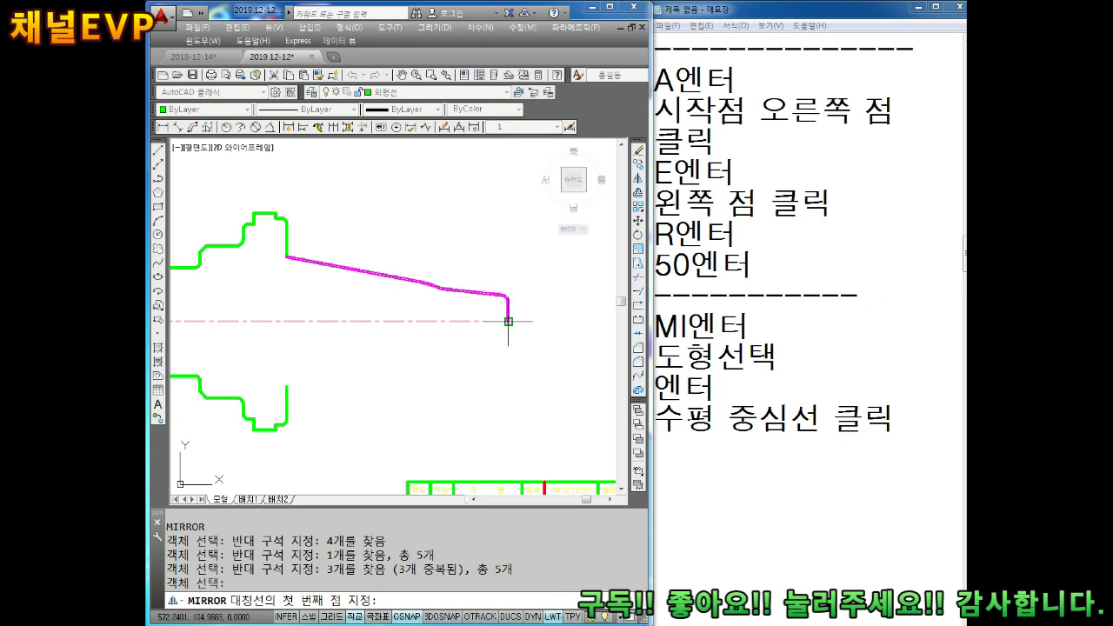
# - Mirror them across two points on the horizontal centre line, keeping the originals
pyautogui.click(508, 321)
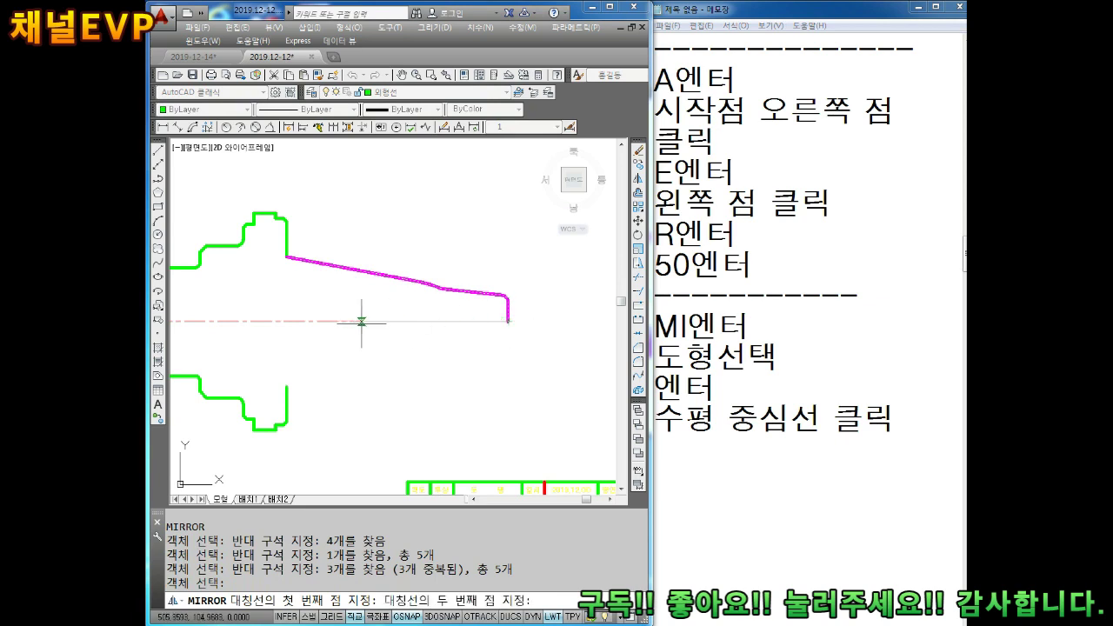
pyautogui.click(276, 320)
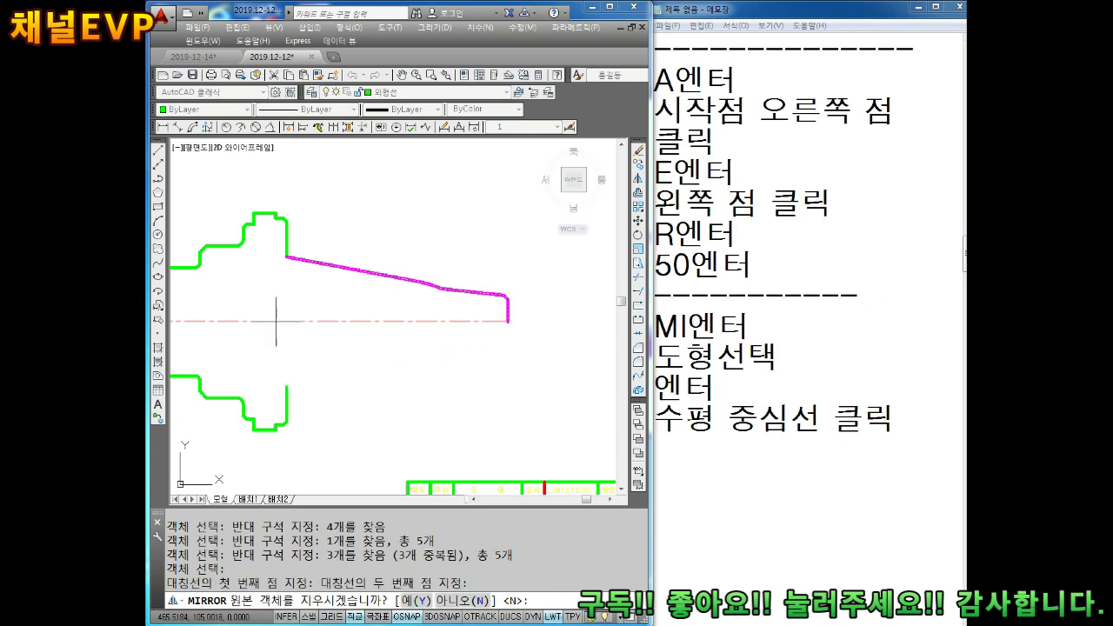
pyautogui.press('Return')
pyautogui.moveTo(404, 381); pyautogui.dragTo(446, 372, button='middle')
pyautogui.press('Escape')
pyautogui.press('Escape')
pyautogui.press('Escape')
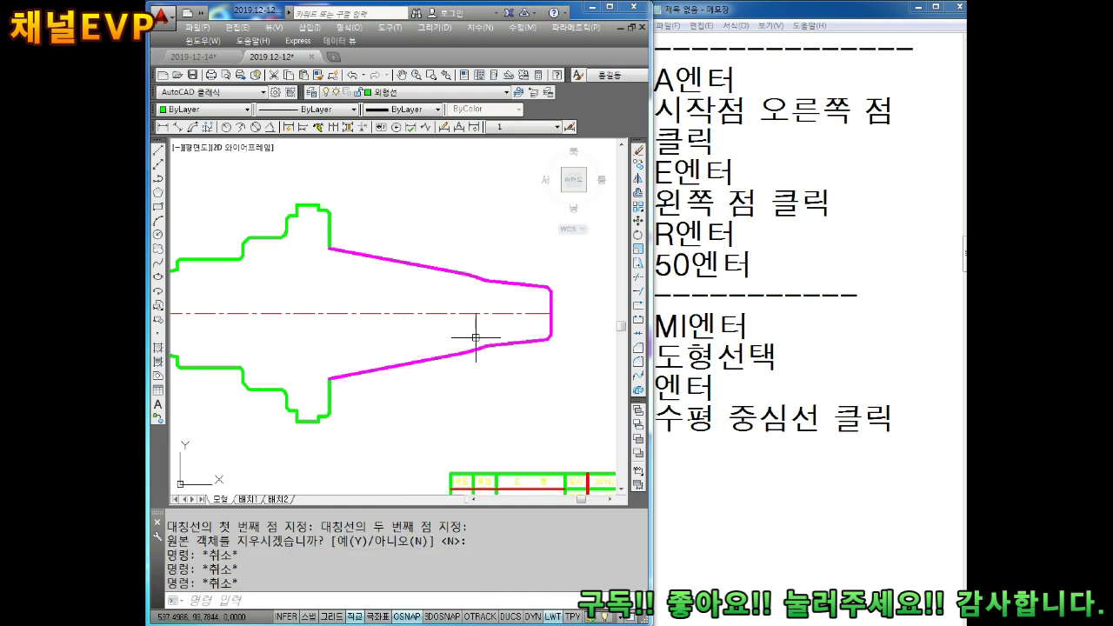
pyautogui.scroll(-1, 476, 337)
pyautogui.scroll(-1, 472, 339)
# - Change the upper and lower magenta taper profiles to green
pyautogui.scroll(-1, 471, 326)
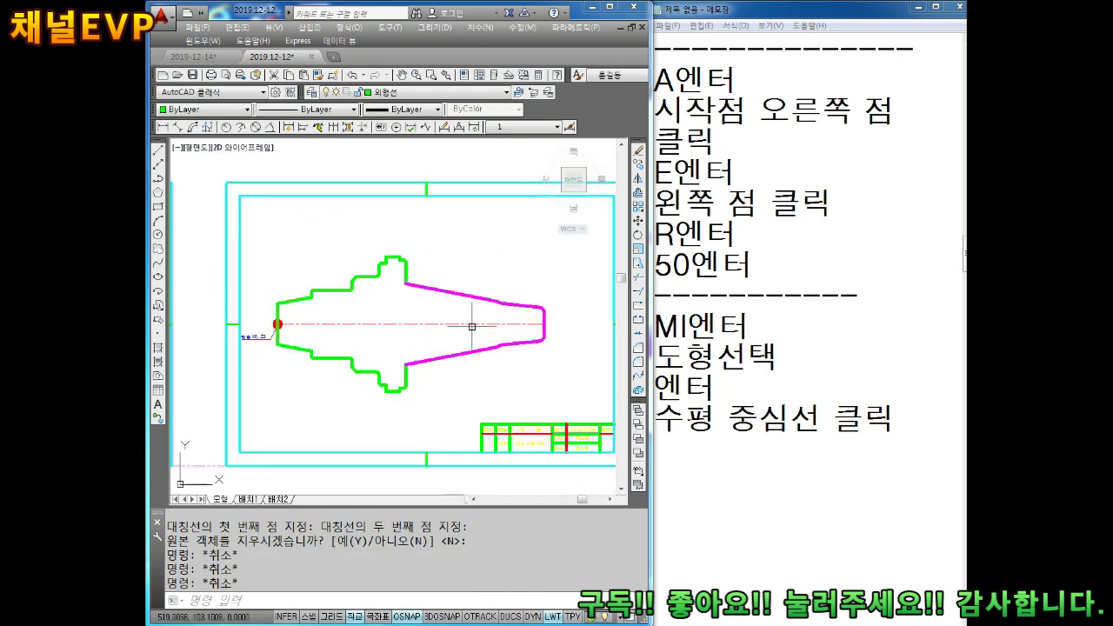
pyautogui.click(551, 273)
pyautogui.click(417, 311)
pyautogui.scroll(2, 562, 325)
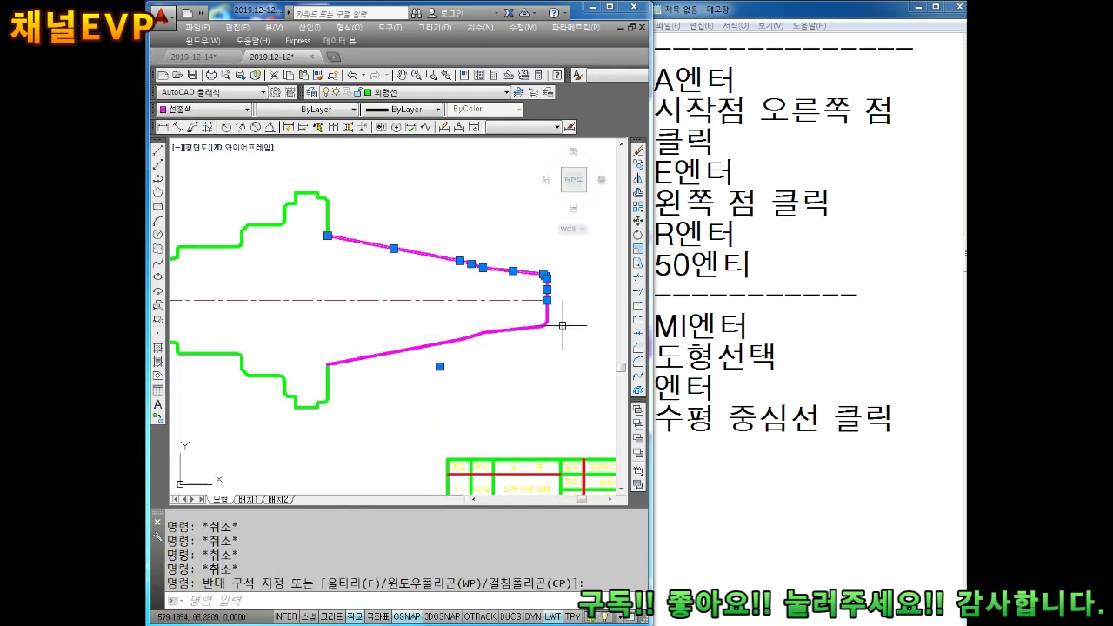
pyautogui.click(563, 325)
pyautogui.click(388, 380)
pyautogui.click(202, 109)
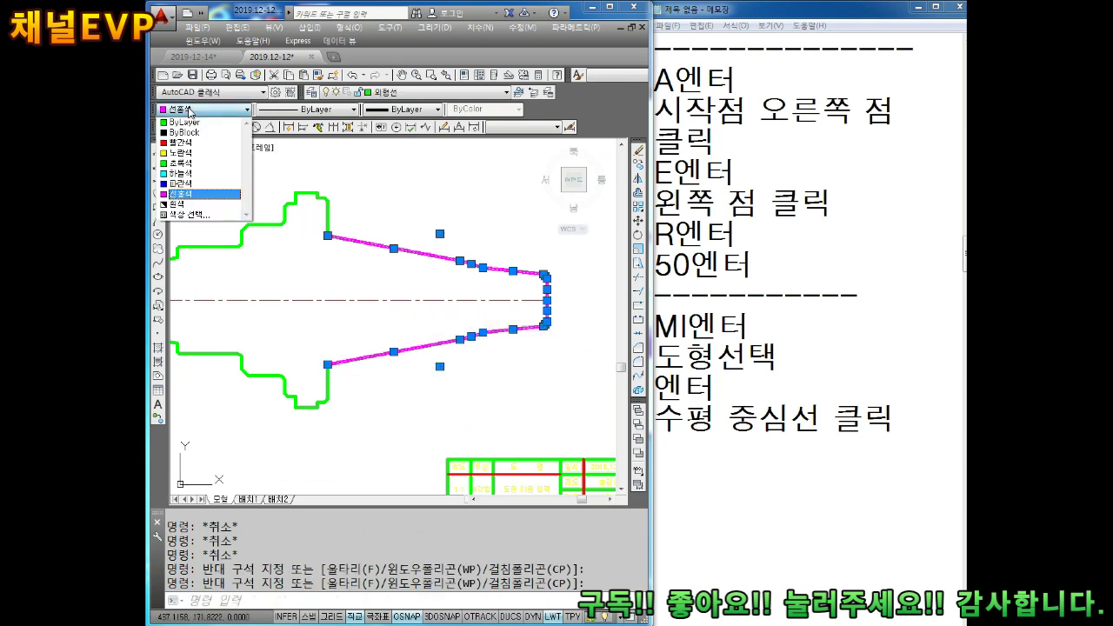
pyautogui.click(191, 161)
pyautogui.press('Escape')
pyautogui.press('Escape')
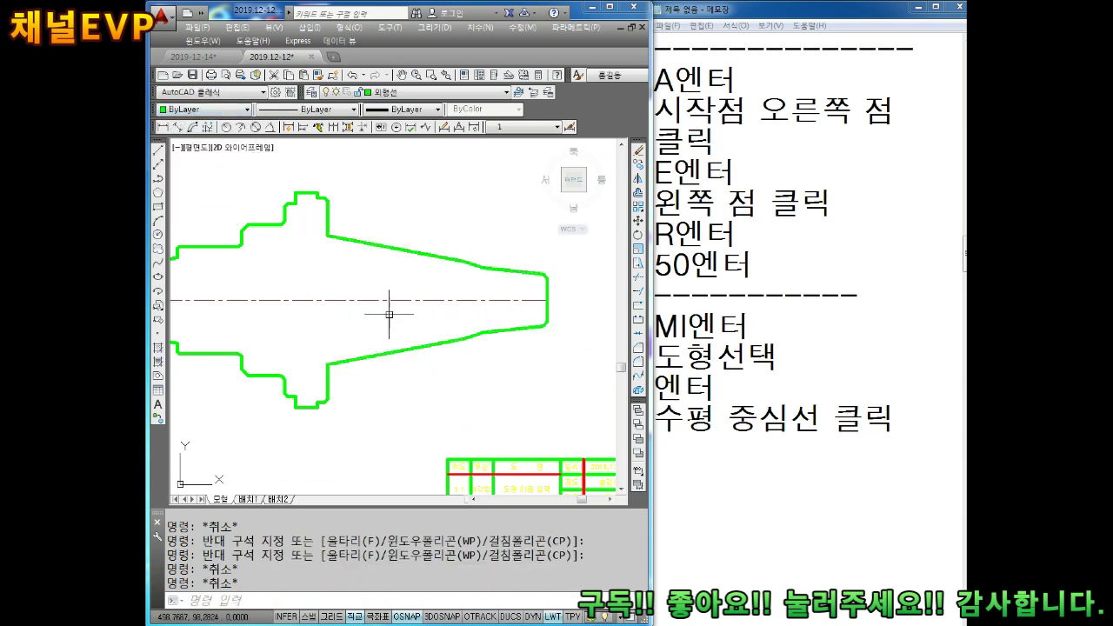
# - Pan the view to centre on the red origin at the part's left end
pyautogui.moveTo(302, 303); pyautogui.dragTo(373, 302, button='middle')
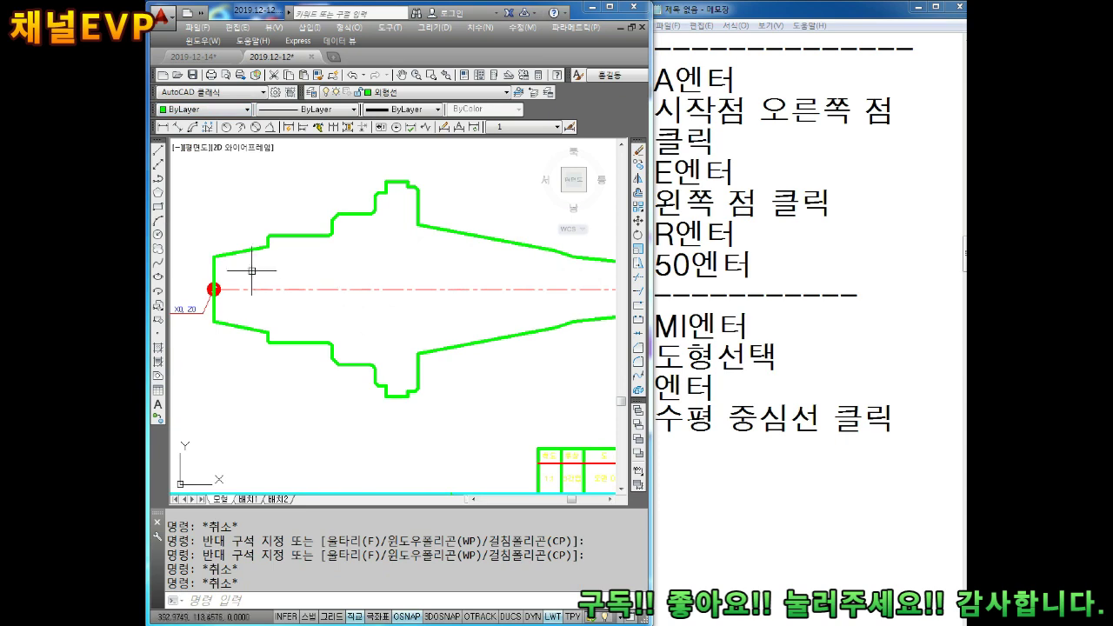
pyautogui.moveTo(251, 270); pyautogui.dragTo(327, 242, button='middle')
pyautogui.scroll(2, 403, 236)
pyautogui.scroll(1, 368, 252)
# - Draw a vertical line from the shoulder corner down to the lower outline
pyautogui.press('Escape')
pyautogui.press('Escape')
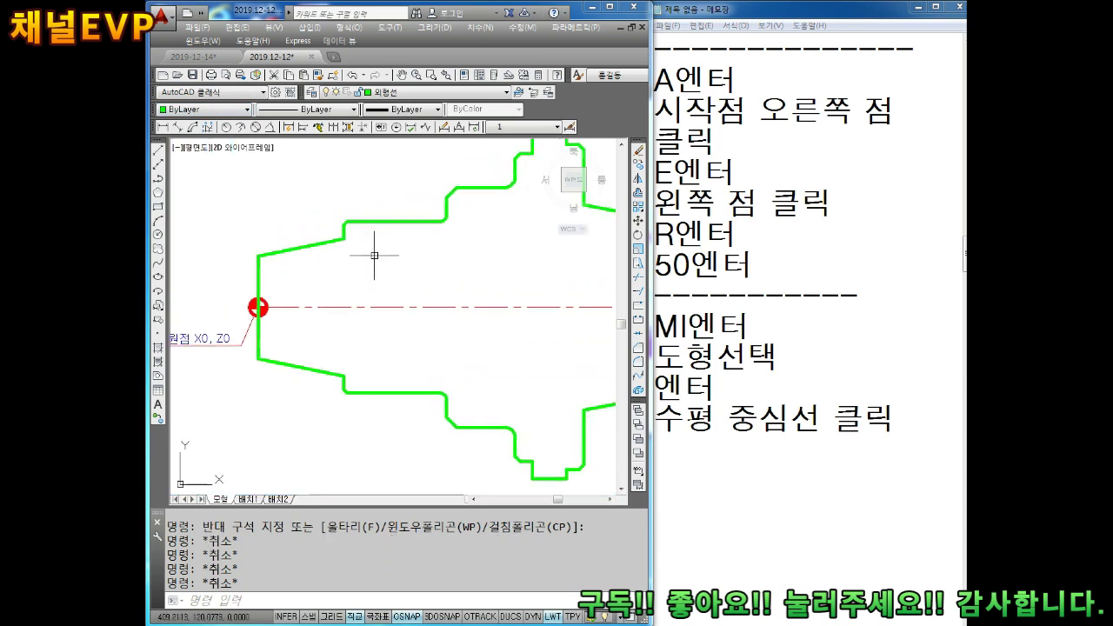
pyautogui.write('l')
pyautogui.press('Return')
pyautogui.click(345, 245)
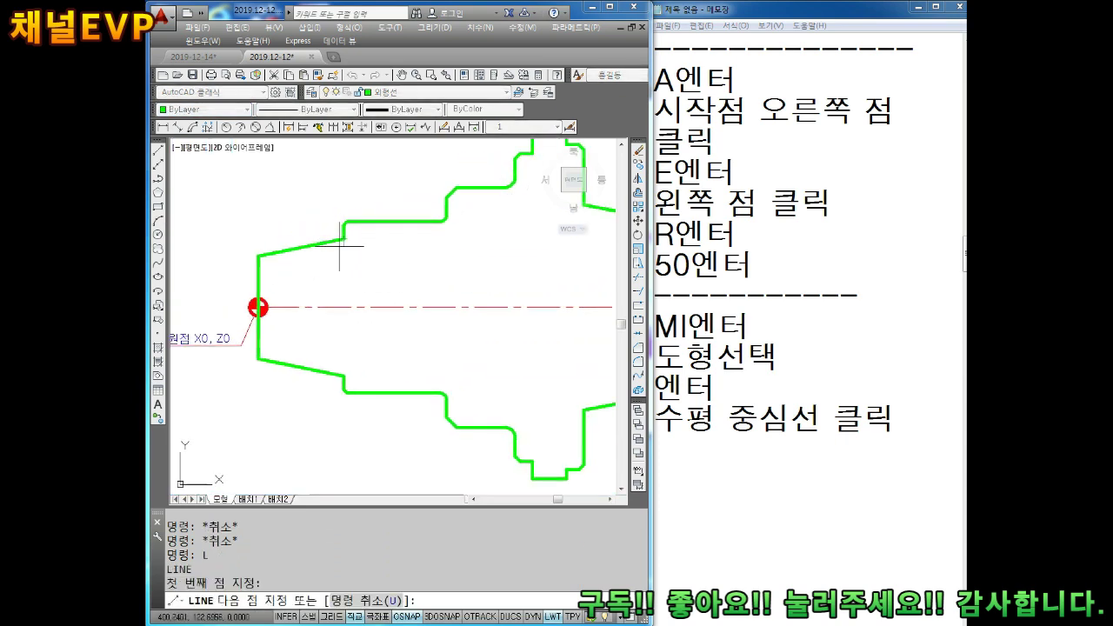
pyautogui.press('Escape')
pyautogui.scroll(2, 353, 208)
pyautogui.scroll(1, 353, 208)
pyautogui.press('Return')
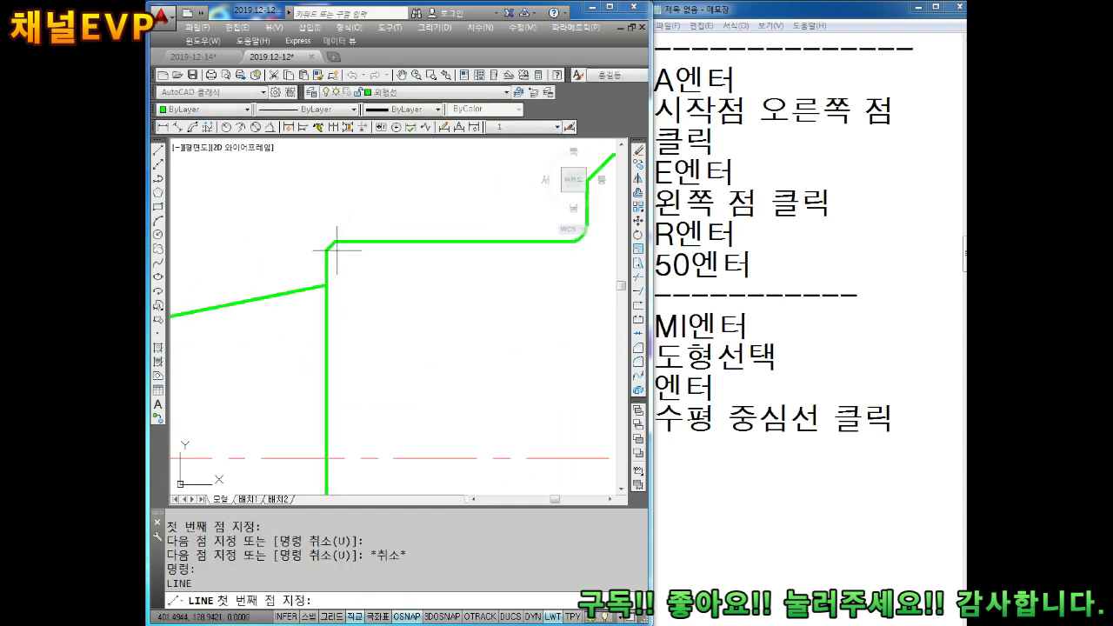
pyautogui.click(330, 241)
pyautogui.scroll(-2, 343, 295)
pyautogui.scroll(2, 340, 442)
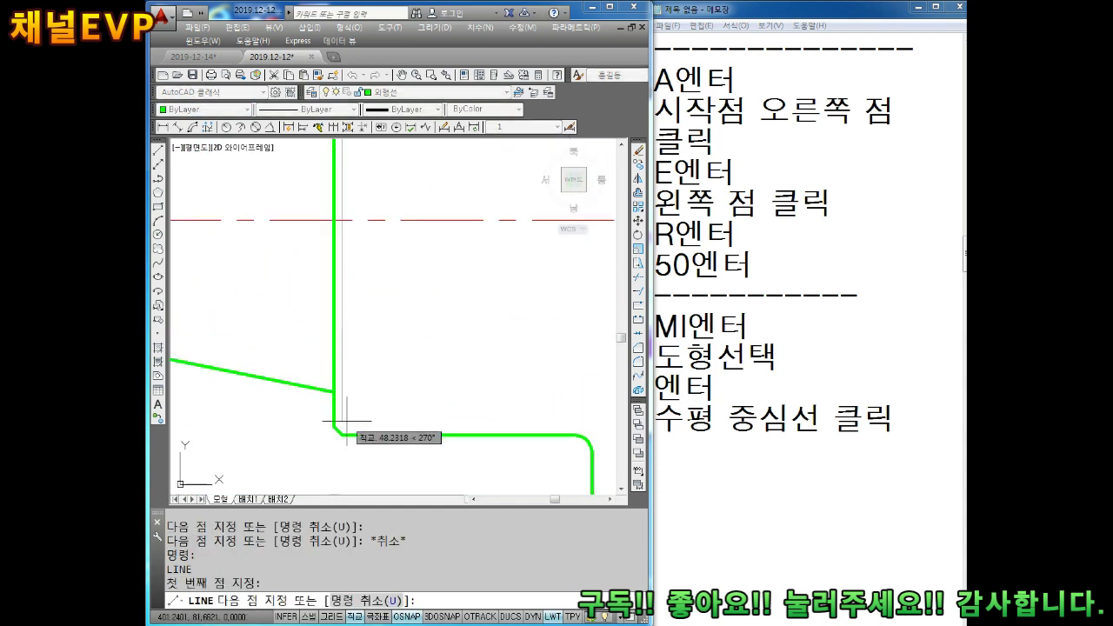
pyautogui.click(339, 445)
pyautogui.press('Escape')
# - Draw another line from the green corner endpoint toward the shoulder corner, then cancel
pyautogui.scroll(-3, 338, 445)
pyautogui.scroll(2, 496, 330)
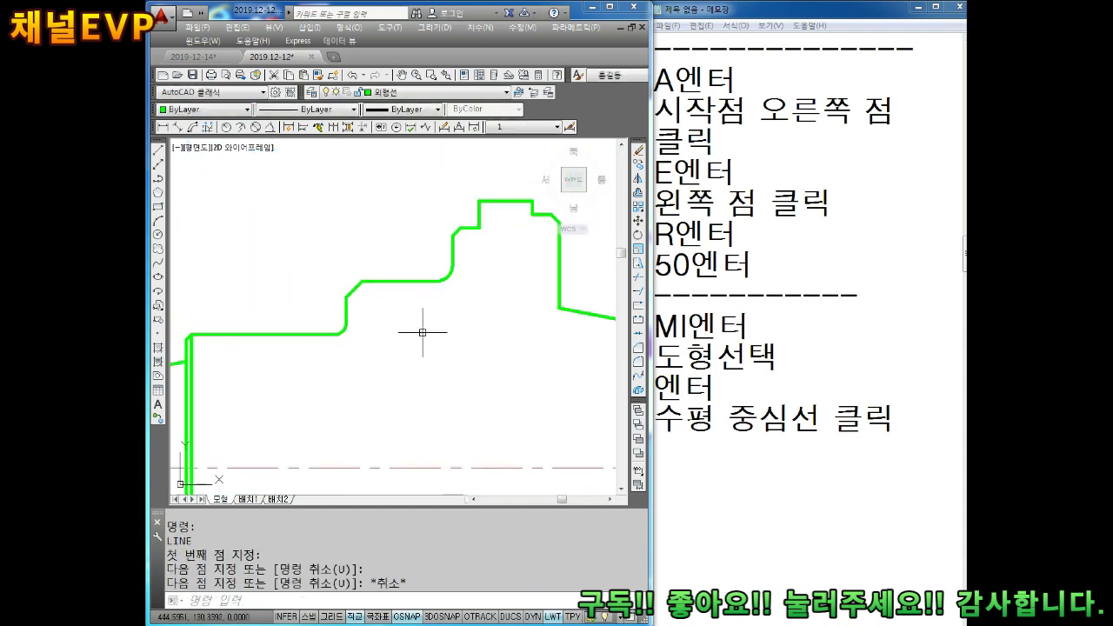
pyautogui.scroll(2, 385, 249)
pyautogui.press('Return')
pyautogui.scroll(2, 353, 328)
pyautogui.scroll(-2, 347, 333)
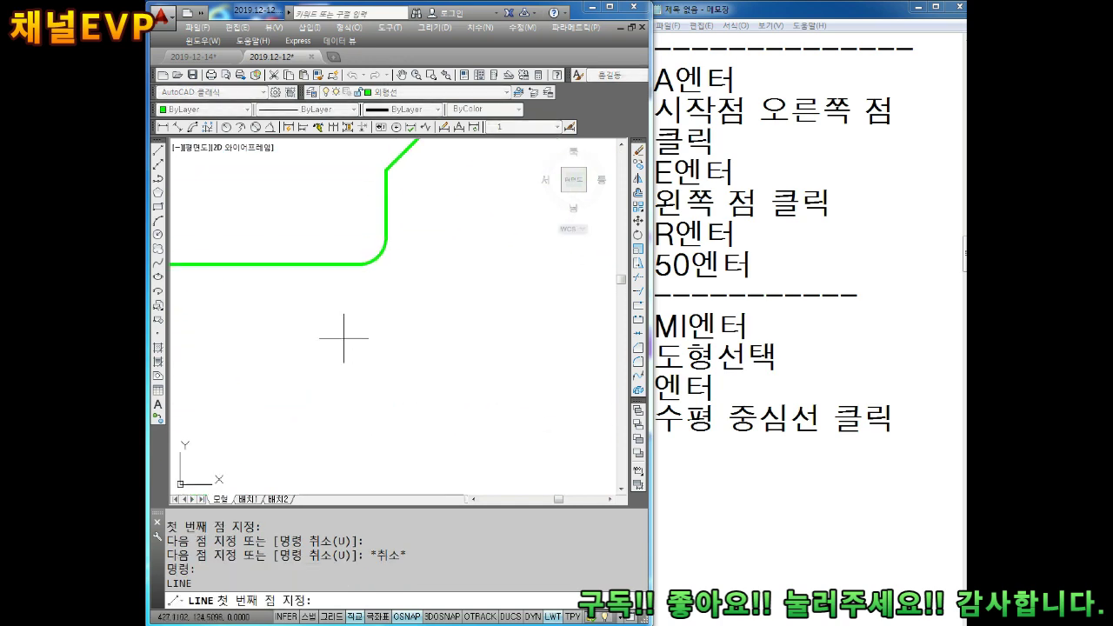
pyautogui.click(386, 236)
pyautogui.scroll(-4, 385, 311)
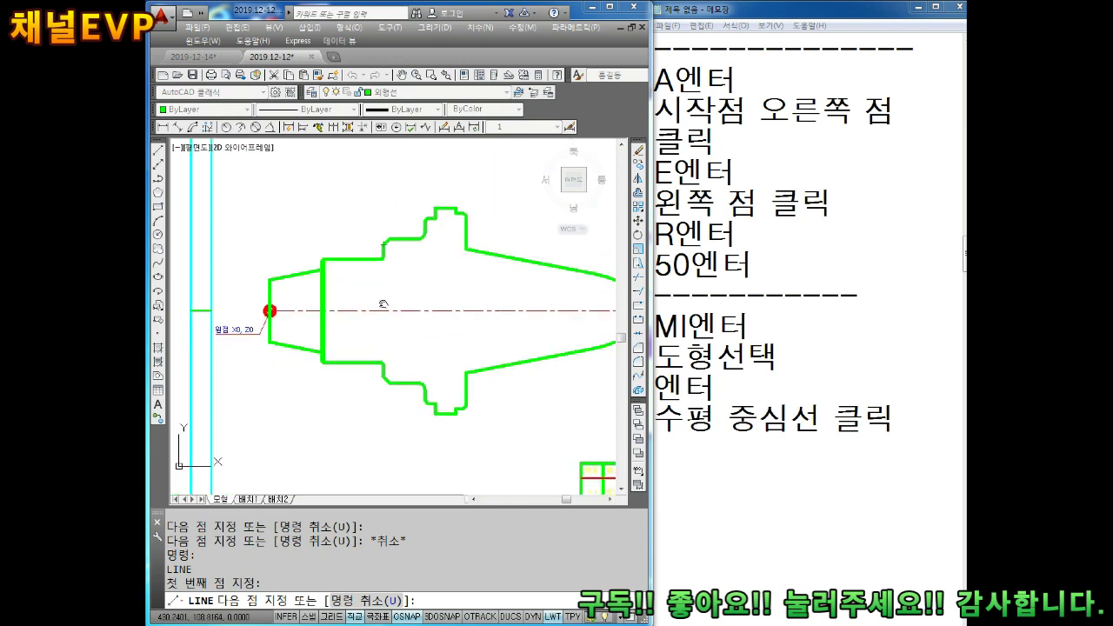
pyautogui.scroll(4, 385, 311)
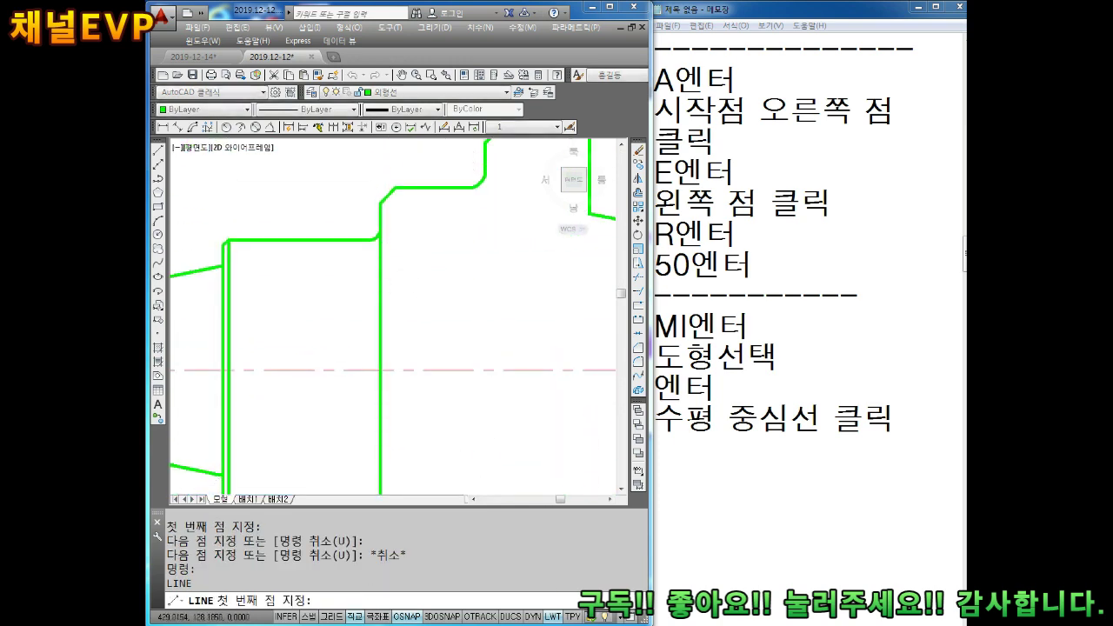
pyautogui.click(360, 225)
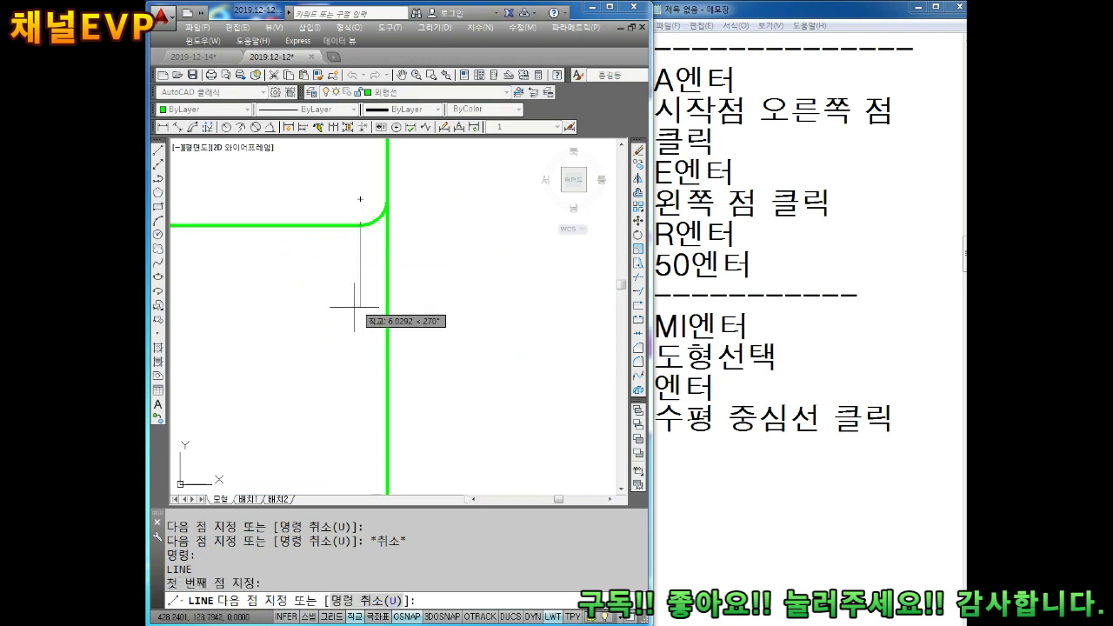
pyautogui.scroll(-4, 362, 311)
pyautogui.scroll(4, 333, 368)
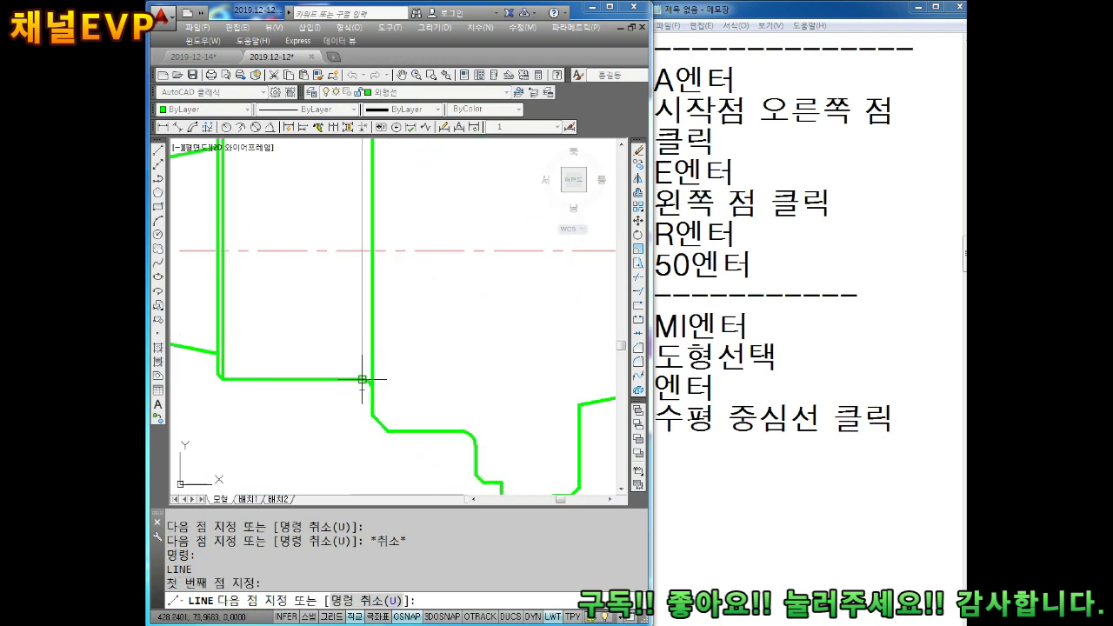
pyautogui.press('Escape')
pyautogui.press('Escape')
# - Select the stray inner vertical green line
pyautogui.scroll(-3, 382, 287)
pyautogui.scroll(3, 346, 272)
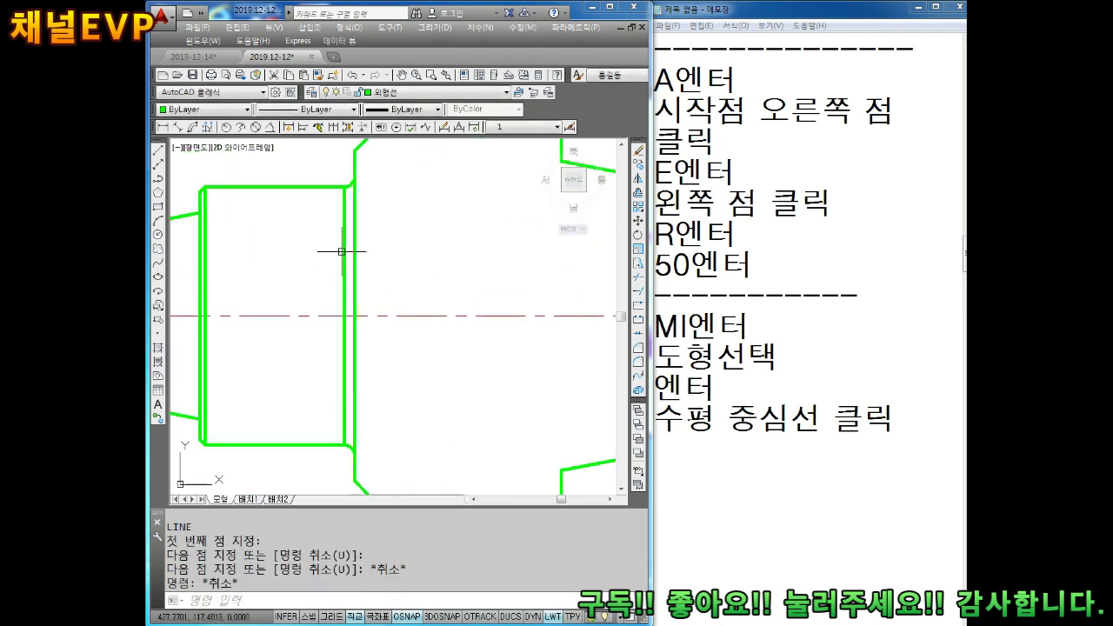
pyautogui.click(341, 252)
# - Erase the selected stray line inside the green outline
pyautogui.press('Delete')
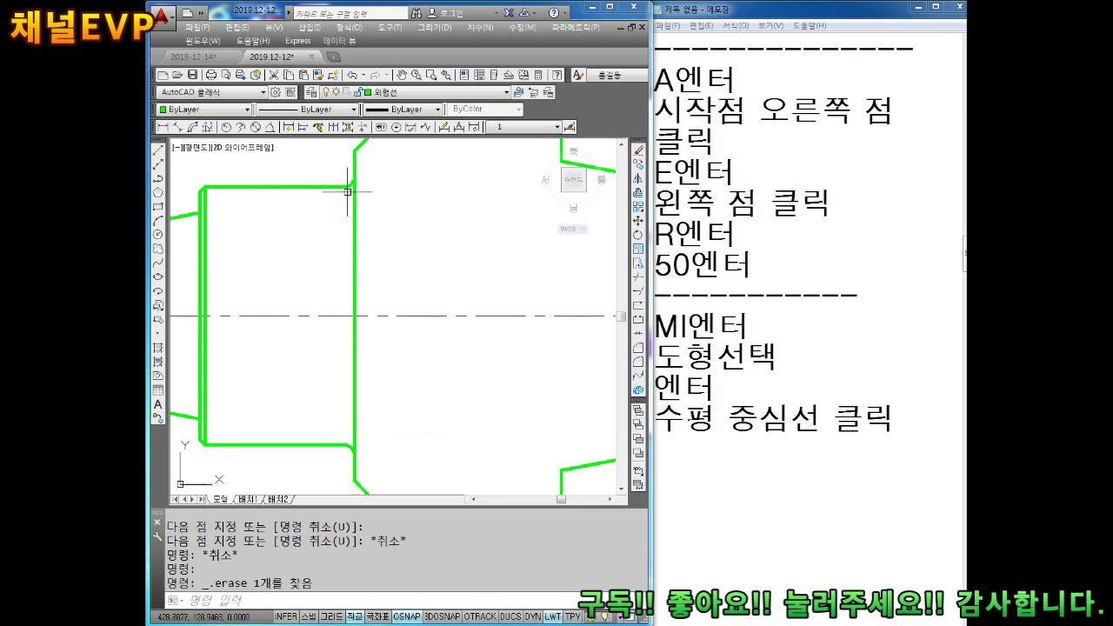
pyautogui.scroll(-3, 350, 198)
pyautogui.scroll(4, 253, 224)
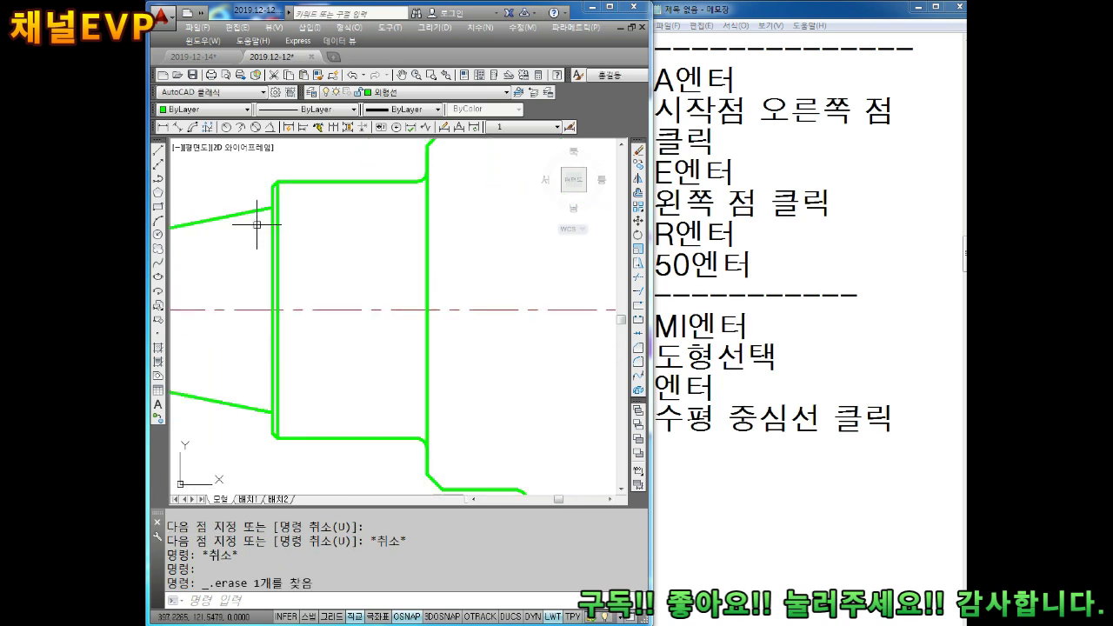
pyautogui.click(287, 214)
pyautogui.click(273, 273)
pyautogui.press('Escape')
pyautogui.press('Escape')
pyautogui.scroll(-3, 287, 261)
pyautogui.scroll(4, 310, 269)
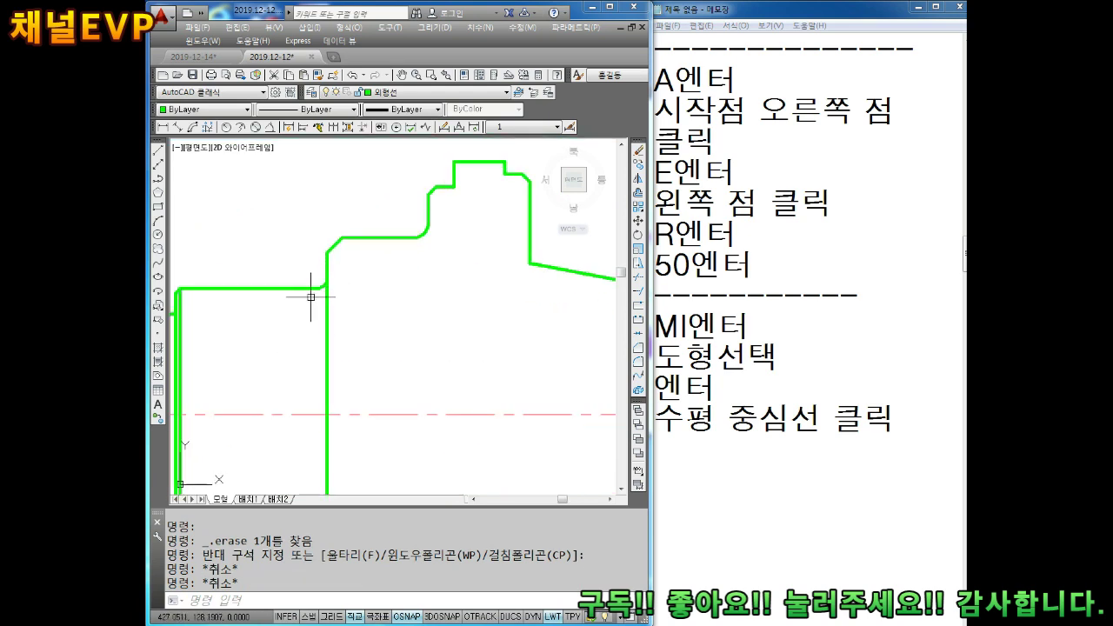
pyautogui.scroll(2, 344, 218)
pyautogui.press('Escape')
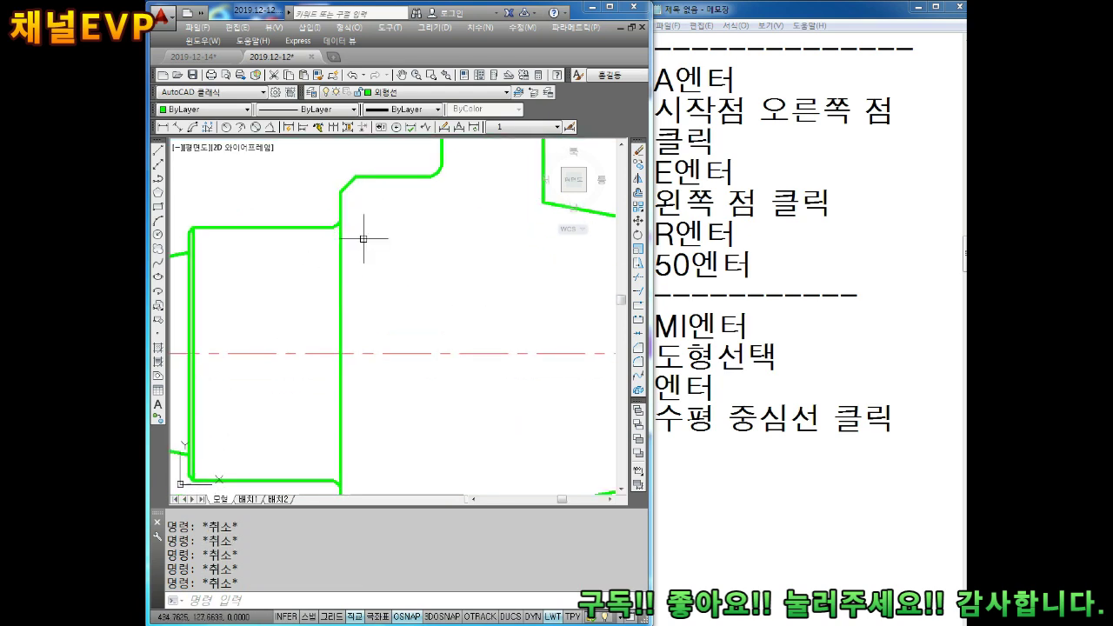
# - Start a vertical line at the upper profile corner, cancel it, and reframe on the rounded corner
pyautogui.write('L')
pyautogui.press('Return')
pyautogui.scroll(2, 356, 188)
pyautogui.click(347, 161)
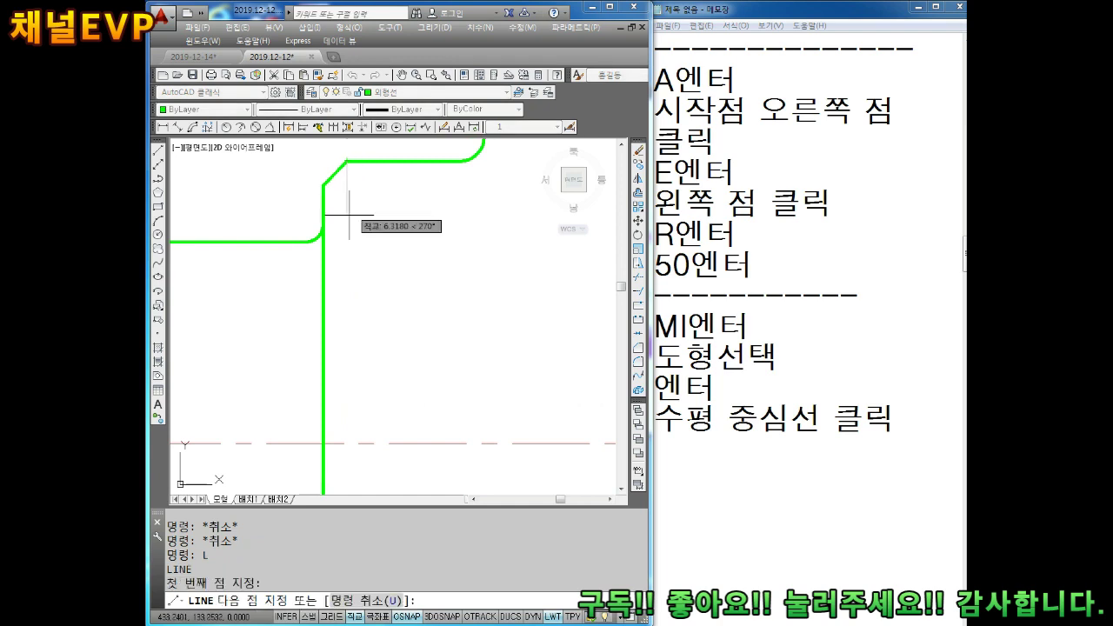
pyautogui.scroll(-2, 357, 230)
pyautogui.scroll(2, 352, 260)
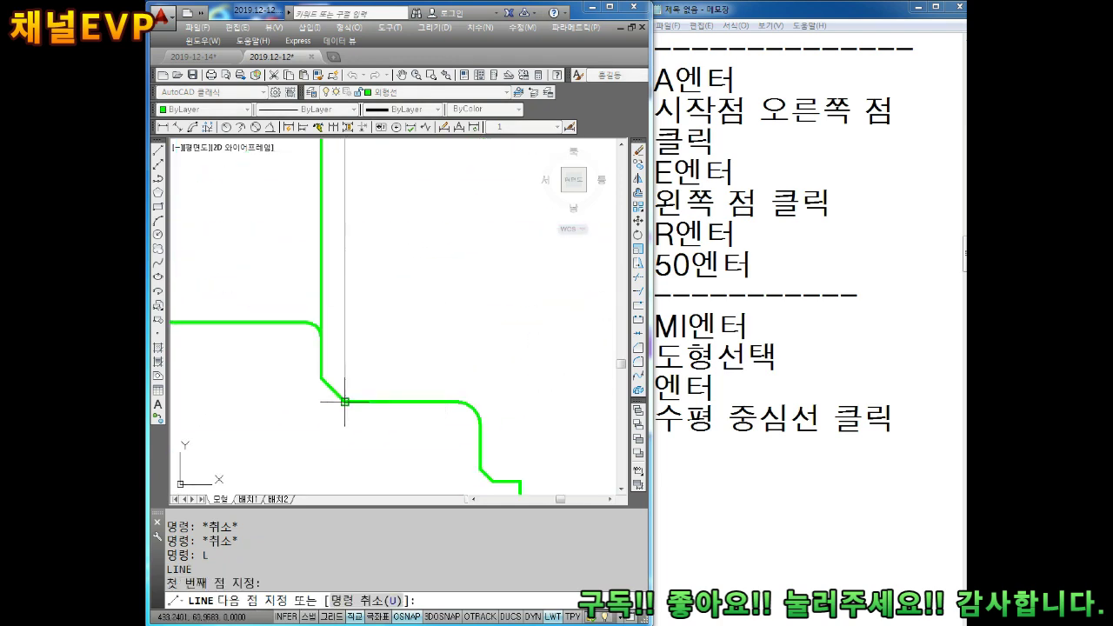
pyautogui.press('Escape')
pyautogui.scroll(3, 400, 296)
pyautogui.moveTo(402, 263); pyautogui.dragTo(399, 272, button='middle')
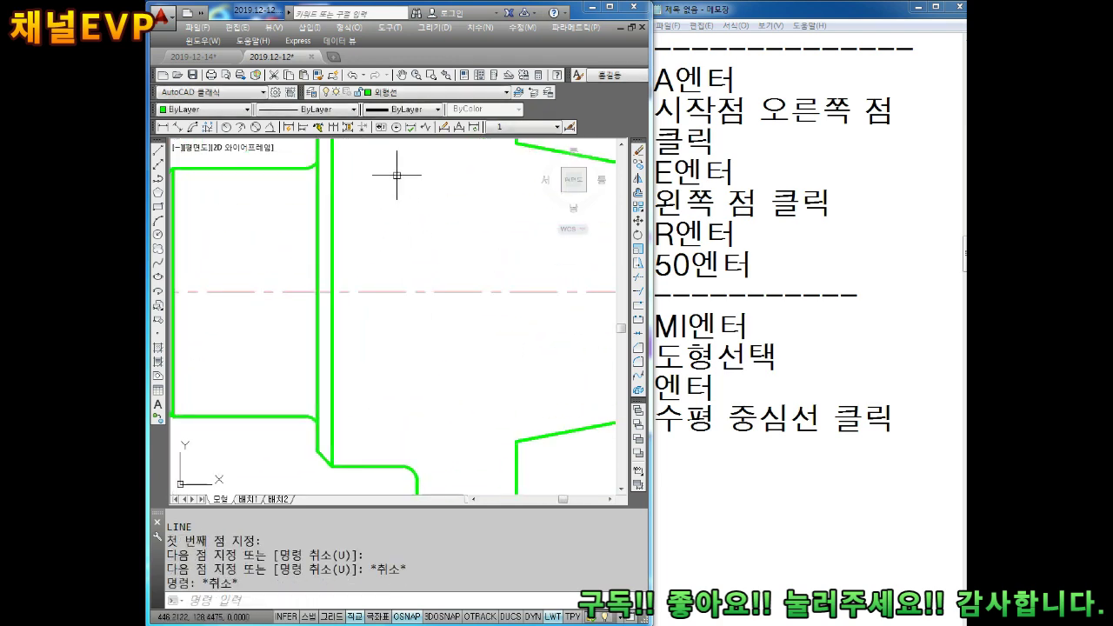
pyautogui.moveTo(397, 174); pyautogui.dragTo(368, 249, button='middle')
# - Start a vertical line at the rounded corner heading to the lower profile
pyautogui.write('L')
pyautogui.press('Return')
pyautogui.click(375, 266)
pyautogui.moveTo(374, 365); pyautogui.dragTo(387, 170, button='middle')
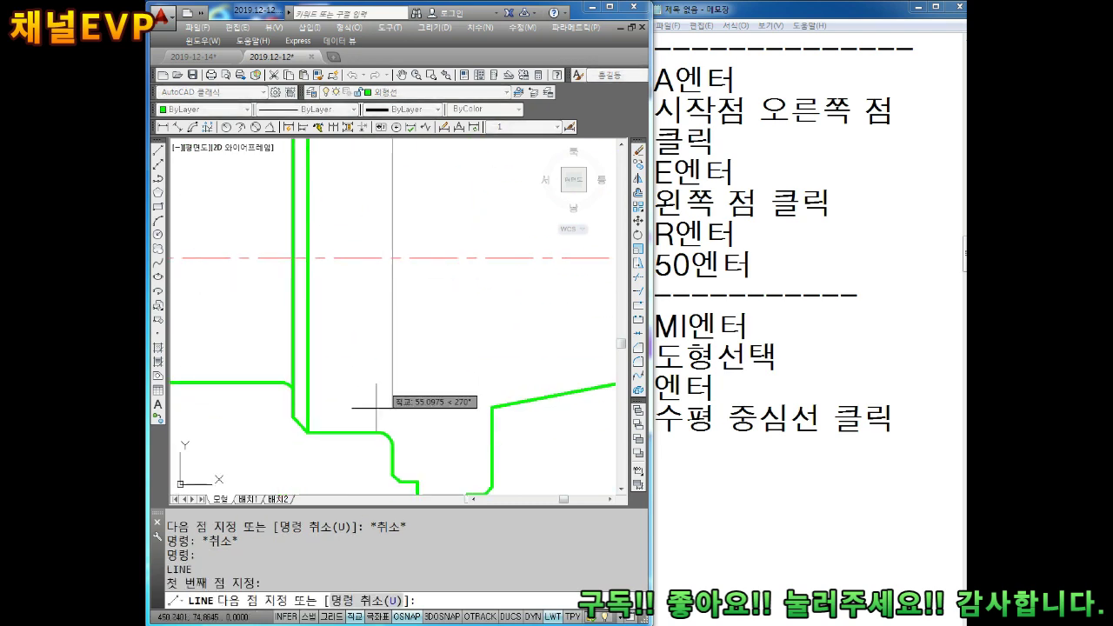
# - Finish the vertical line on the lower profile and draw lines from the next two profile corners
pyautogui.click(392, 446)
pyautogui.scroll(-3, 395, 408)
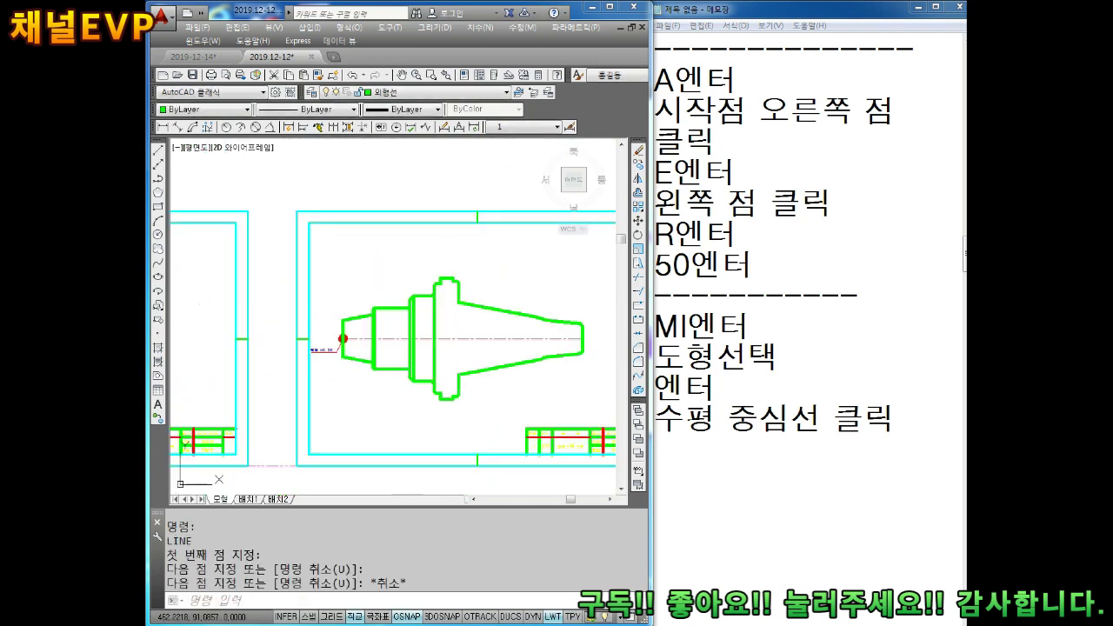
pyautogui.scroll(3, 426, 336)
pyautogui.scroll(1, 403, 256)
pyautogui.press('Escape')
pyautogui.press('Return')
pyautogui.click(386, 217)
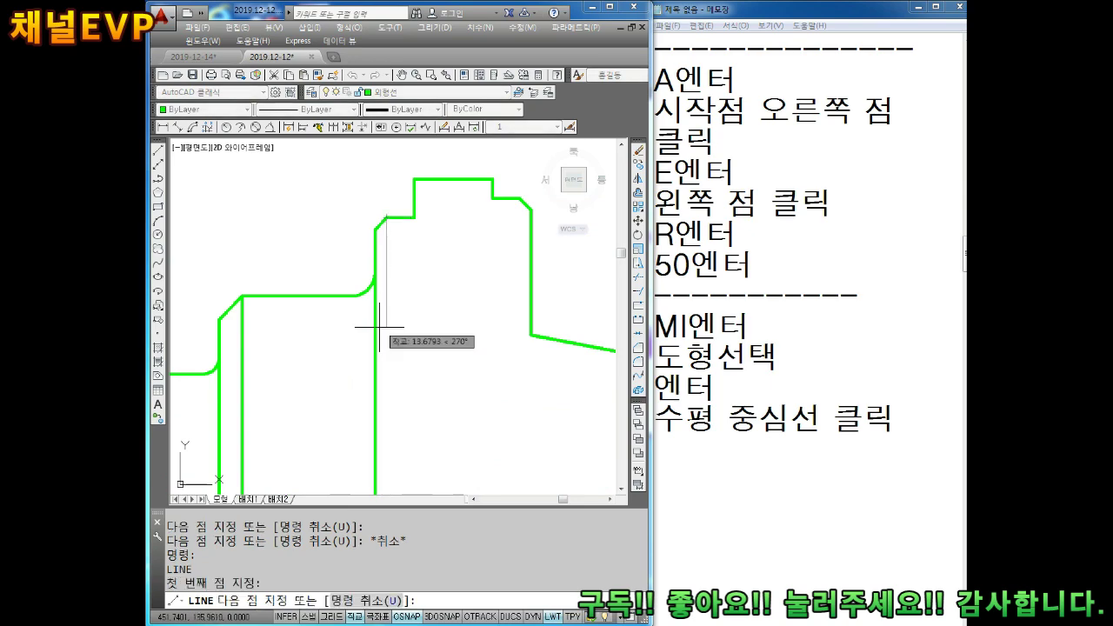
pyautogui.scroll(-3, 386, 295)
pyautogui.scroll(3, 377, 348)
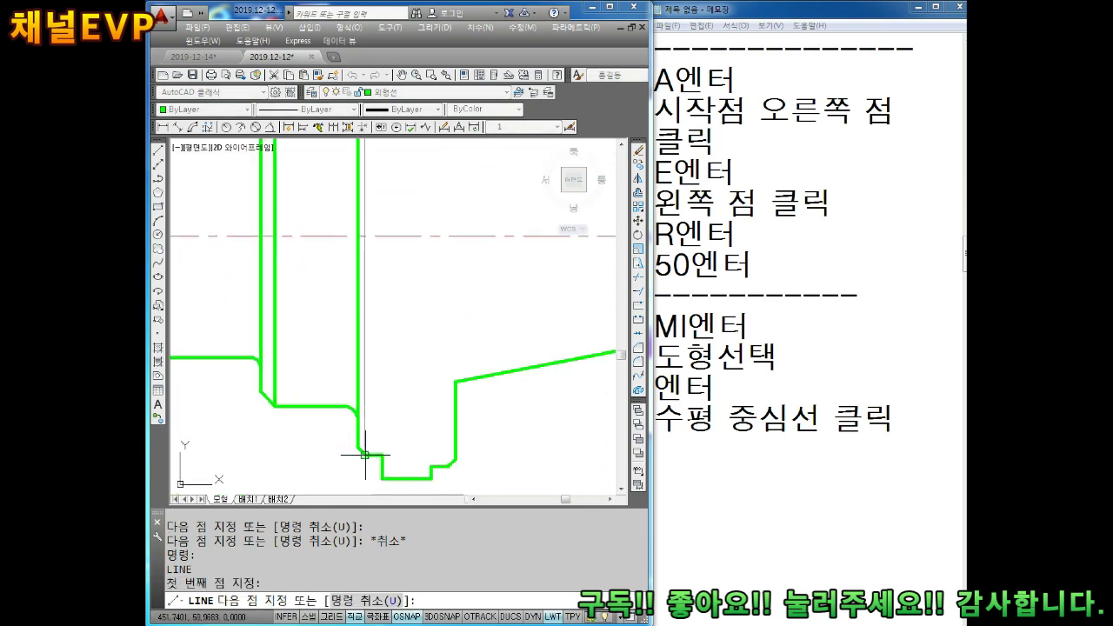
pyautogui.press('Escape')
pyautogui.press('Return')
pyautogui.scroll(-3, 403, 368)
pyautogui.scroll(3, 397, 297)
pyautogui.scroll(1, 371, 352)
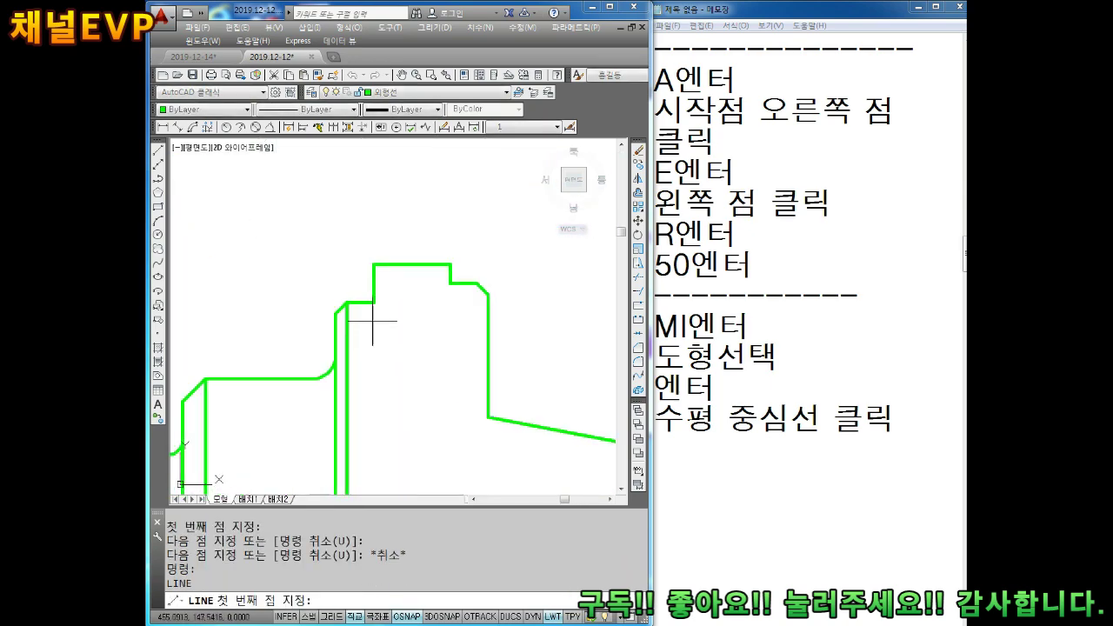
pyautogui.click(372, 302)
pyautogui.scroll(-3, 369, 309)
pyautogui.scroll(3, 365, 382)
pyautogui.scroll(1, 367, 432)
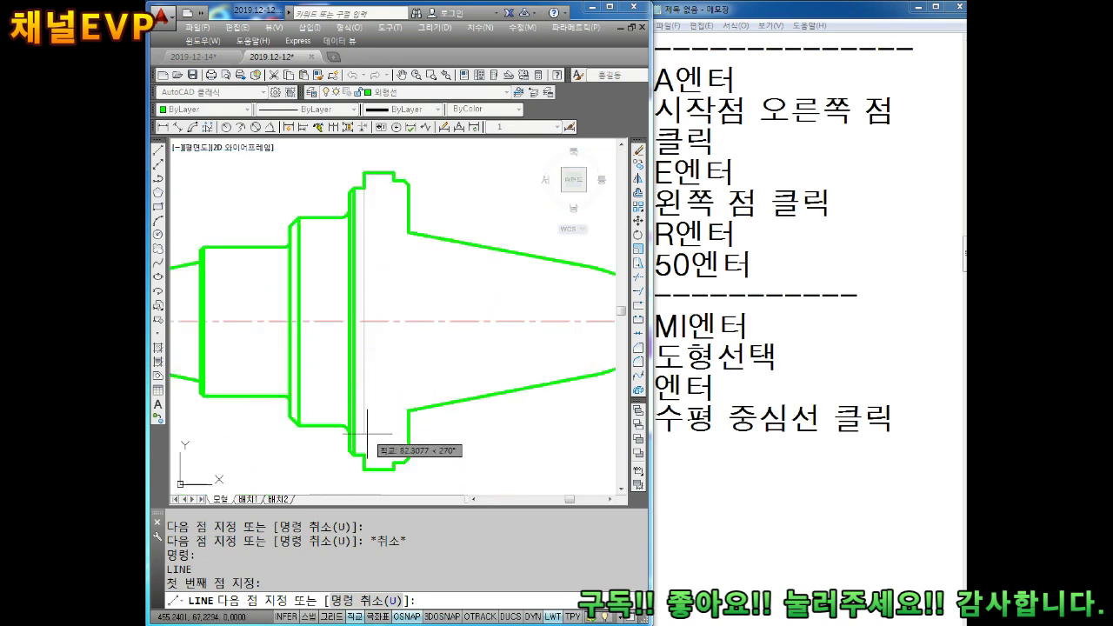
pyautogui.press('Escape')
# - Draw a vertical line from the flange-to-cone corner down to the flange bottom
pyautogui.moveTo(408, 316); pyautogui.dragTo(402, 313, button='middle')
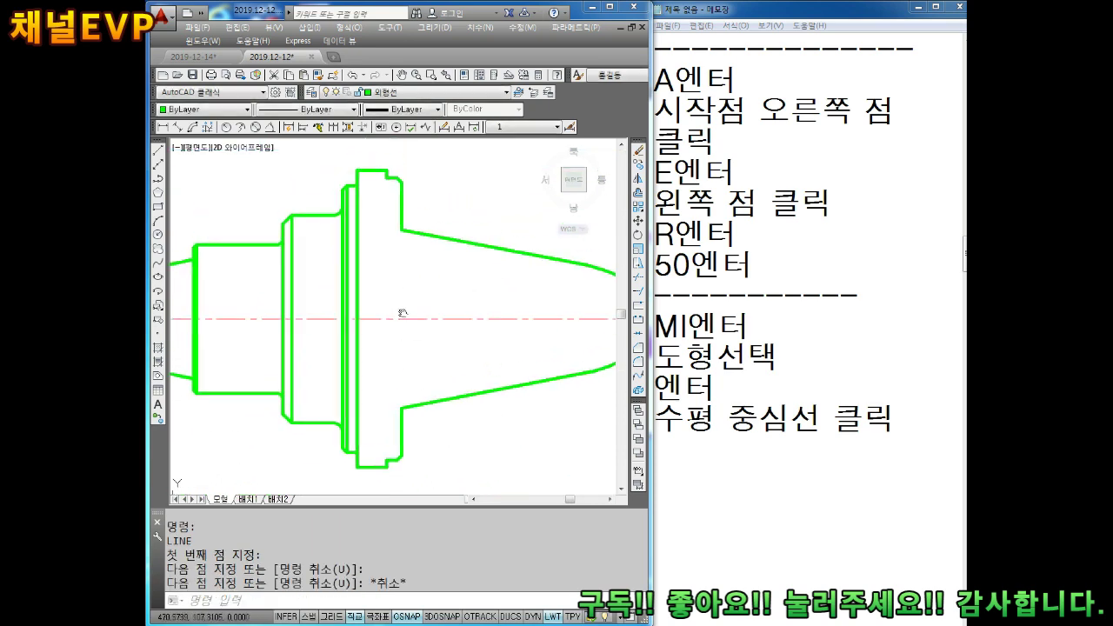
pyautogui.press('Return')
pyautogui.scroll(3, 385, 149)
pyautogui.click(396, 233)
pyautogui.scroll(-3, 382, 227)
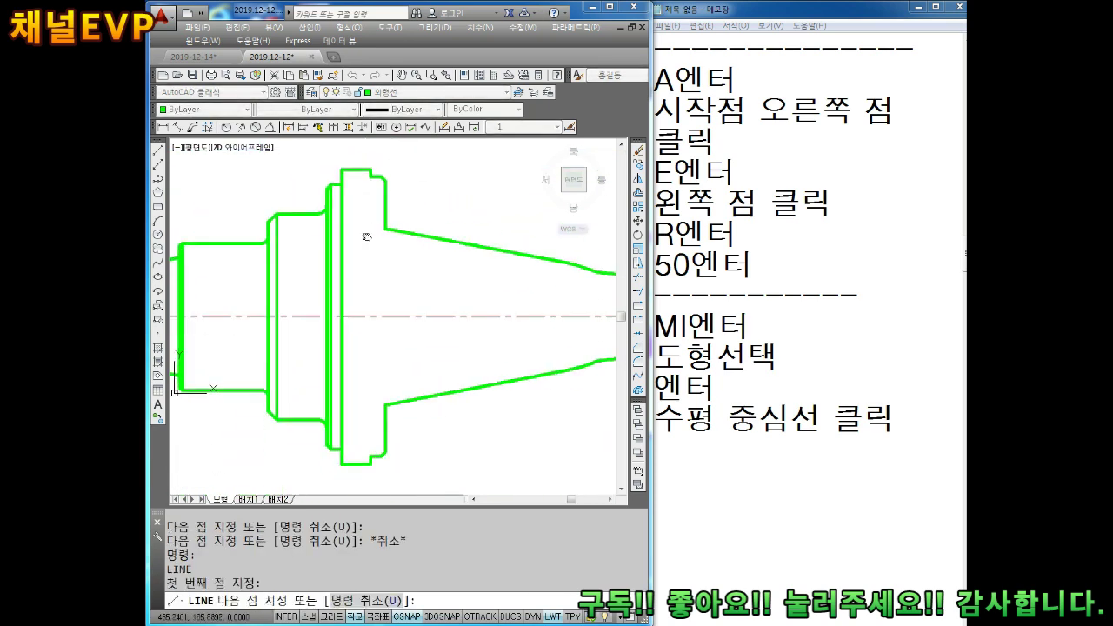
pyautogui.moveTo(367, 236); pyautogui.dragTo(365, 162, button='middle')
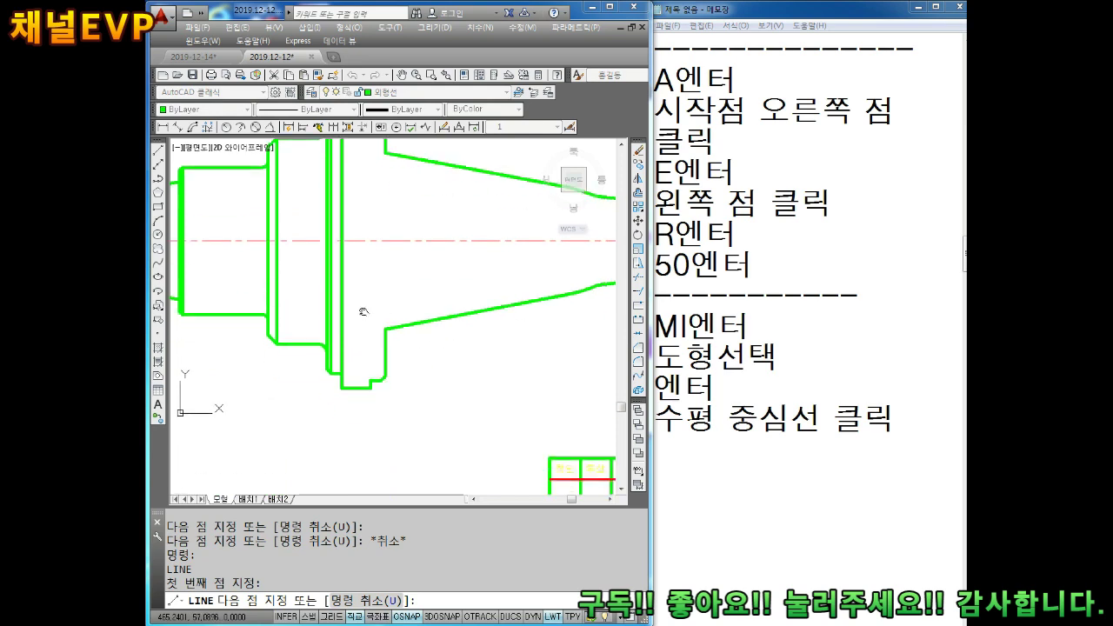
pyautogui.click(371, 380)
pyautogui.press('Escape')
pyautogui.press('Return')
pyautogui.scroll(-2, 371, 380)
pyautogui.scroll(4, 369, 226)
pyautogui.scroll(-1, 368, 222)
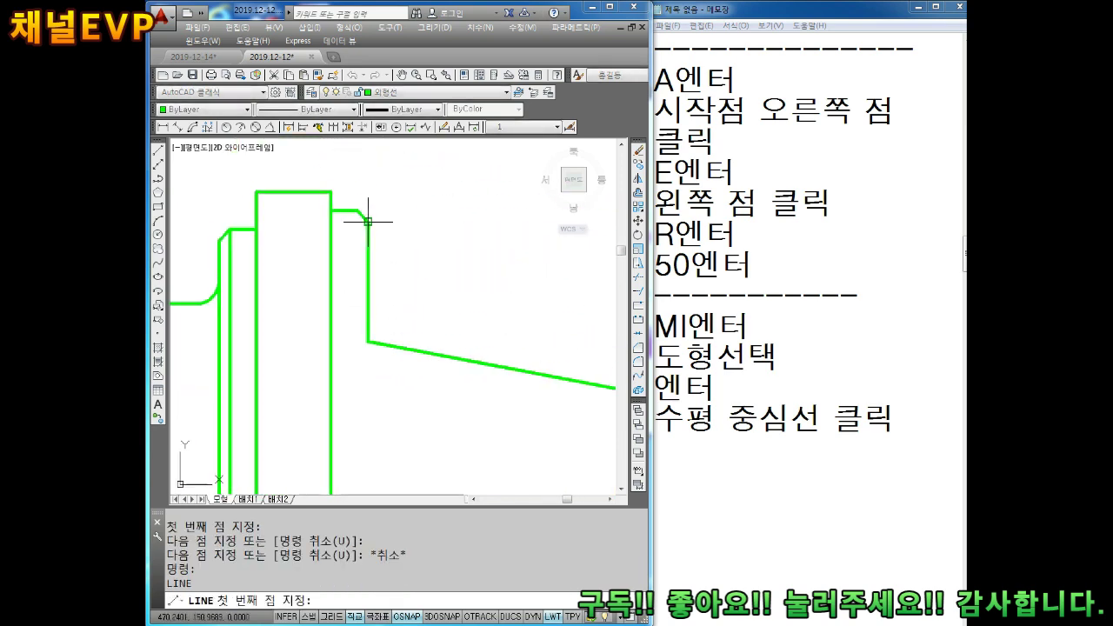
# - Draw vertical lines from the flange chamfer corner and the flange-to-taper corner
pyautogui.press('Escape')
pyautogui.press('Return')
pyautogui.click(359, 211)
pyautogui.scroll(-2, 359, 211)
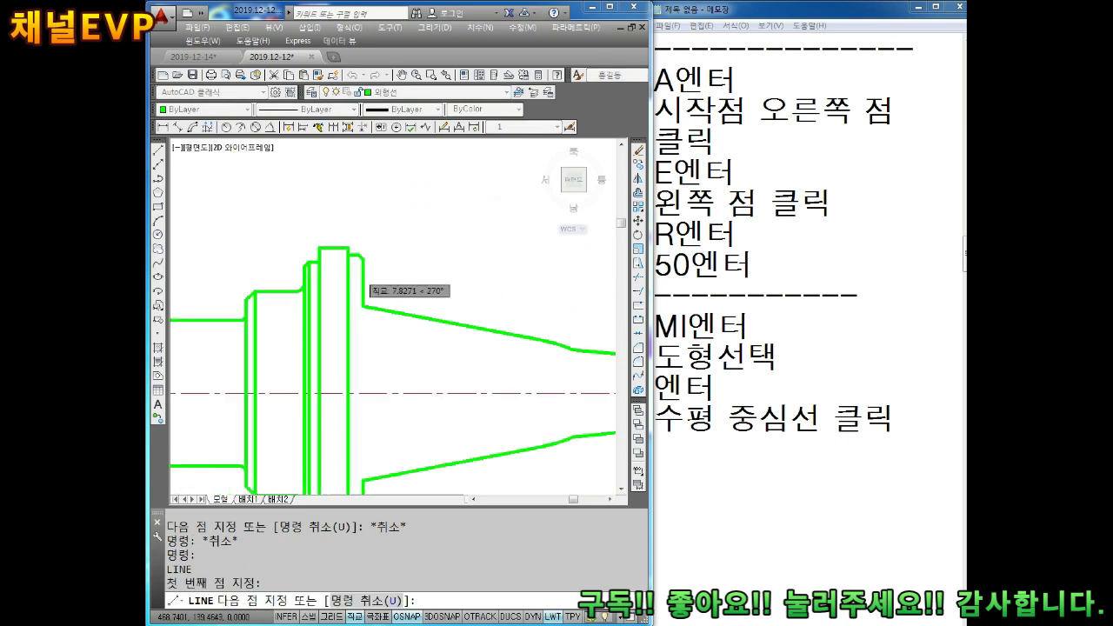
pyautogui.scroll(-2, 363, 280)
pyautogui.scroll(2, 356, 404)
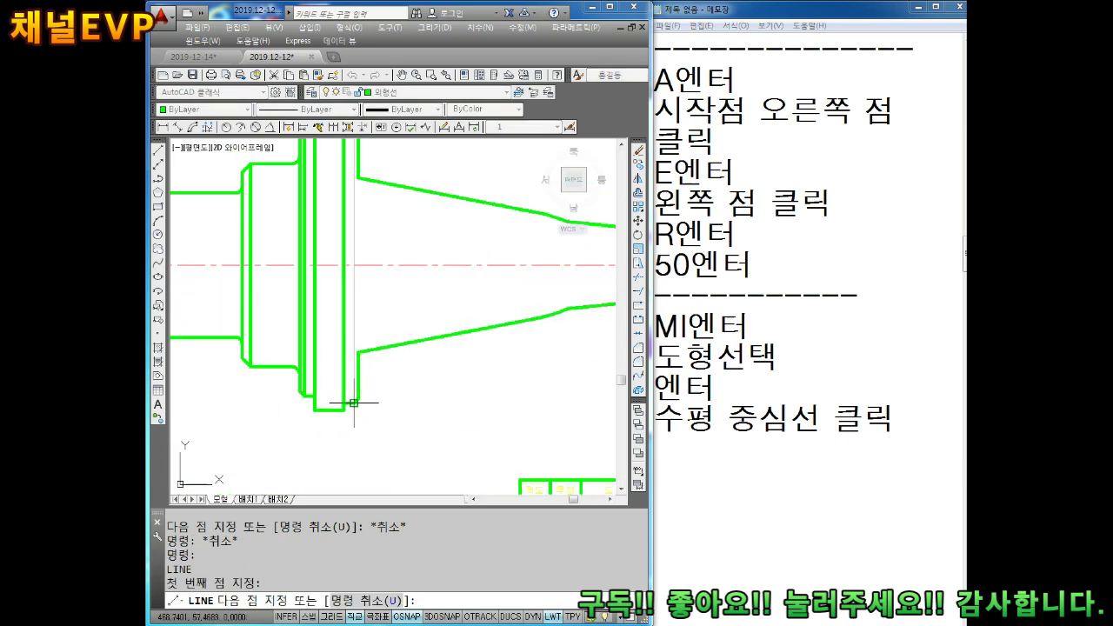
pyautogui.press('Escape')
pyautogui.scroll(-2, 354, 402)
pyautogui.press('Return')
pyautogui.scroll(2, 359, 225)
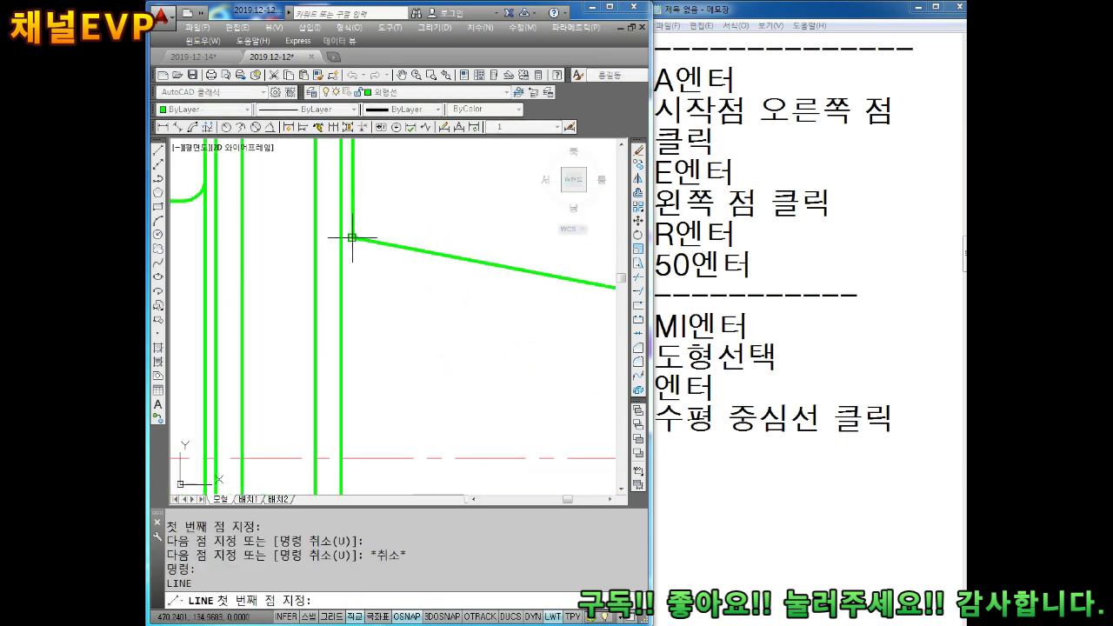
pyautogui.click(352, 236)
pyautogui.scroll(-2, 365, 304)
pyautogui.scroll(2, 377, 342)
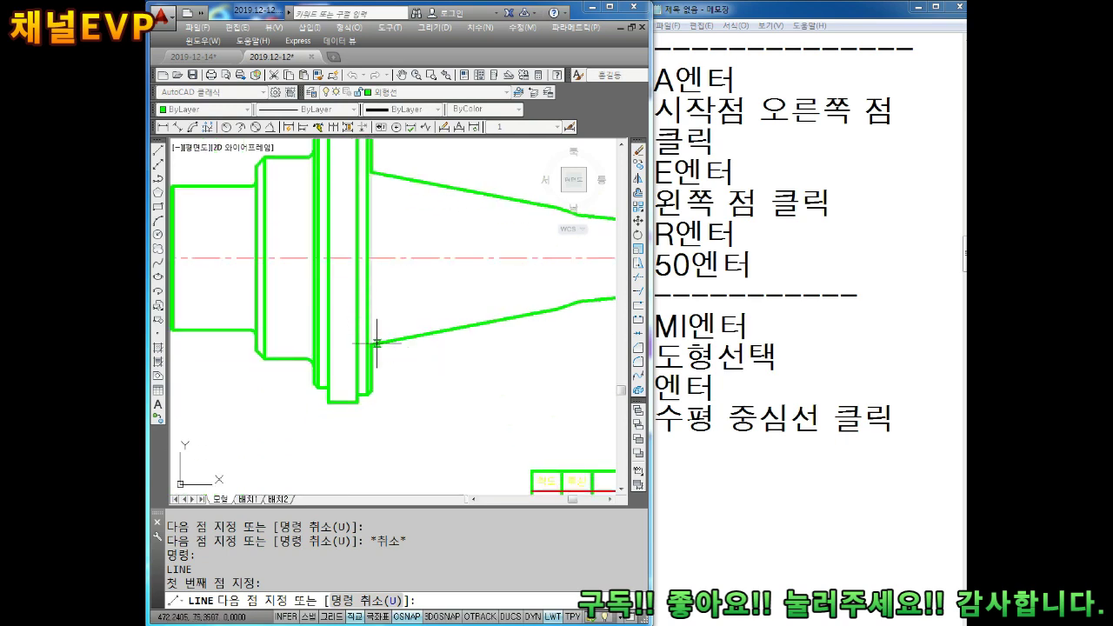
pyautogui.press('Escape')
pyautogui.scroll(-2, 371, 344)
# - Draw two vertical lines from the upper taper's bend points down to the lower taper outline
pyautogui.press('Return')
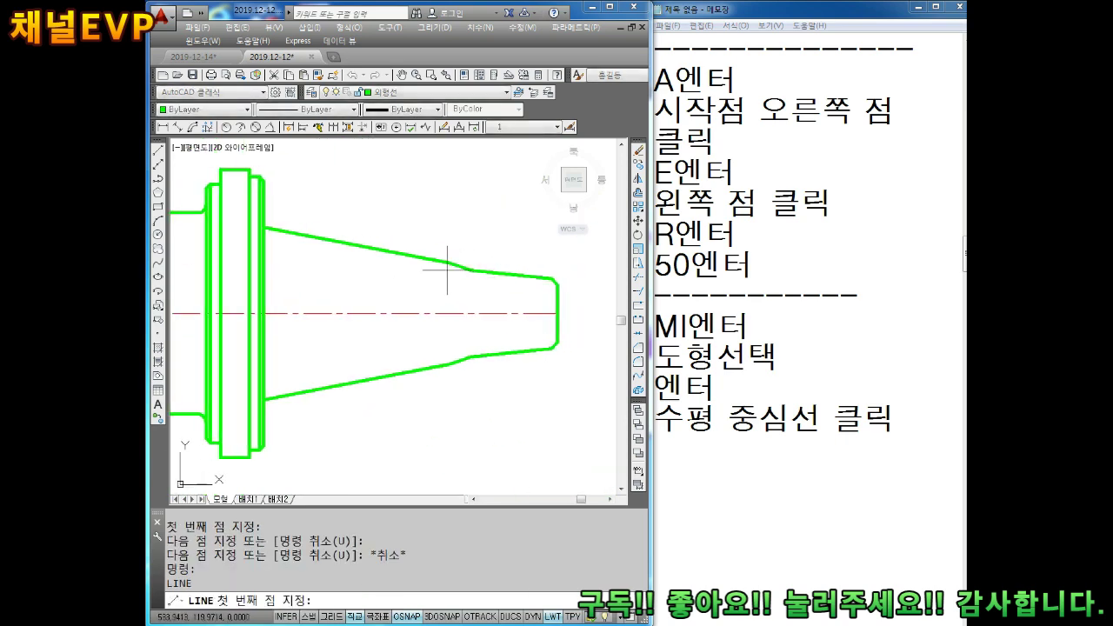
pyautogui.scroll(2, 454, 269)
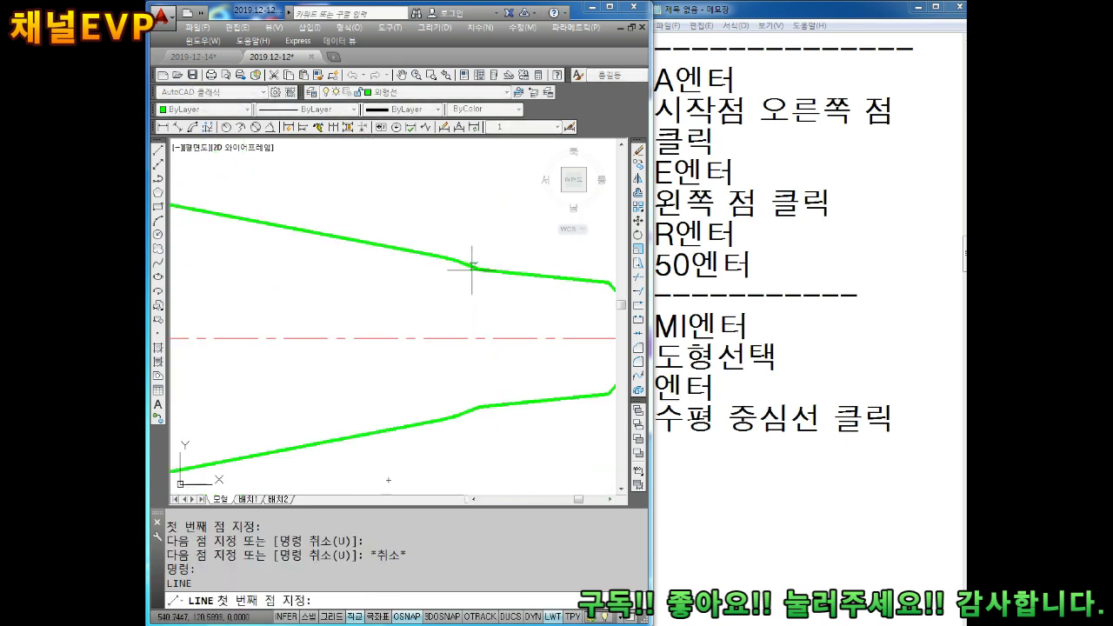
pyautogui.scroll(2, 479, 270)
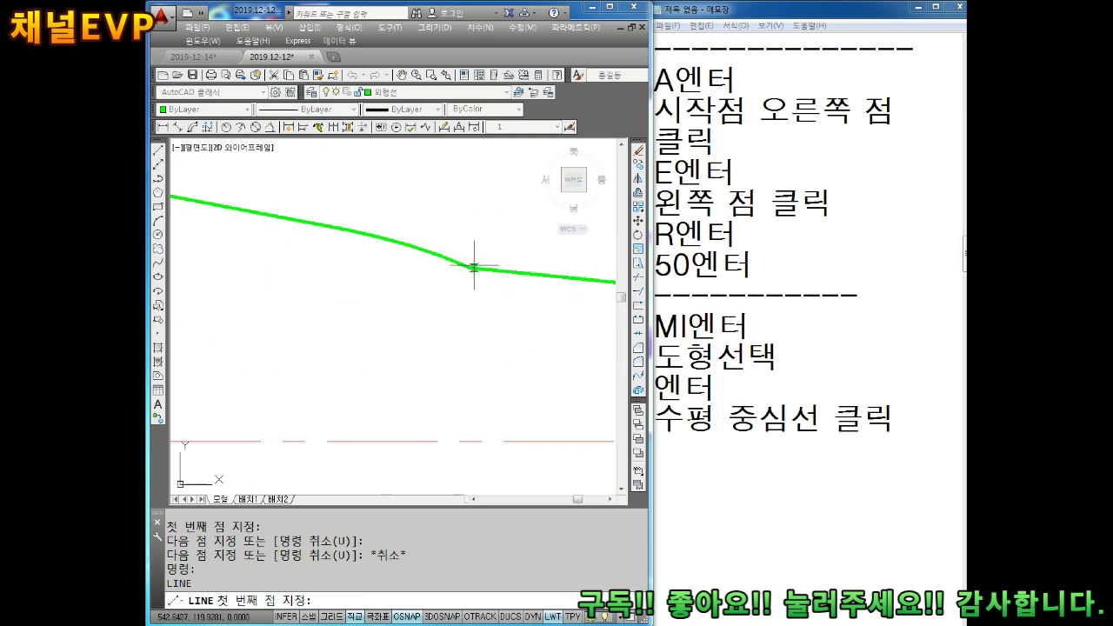
pyautogui.click(474, 267)
pyautogui.scroll(-2, 469, 261)
pyautogui.scroll(2, 443, 356)
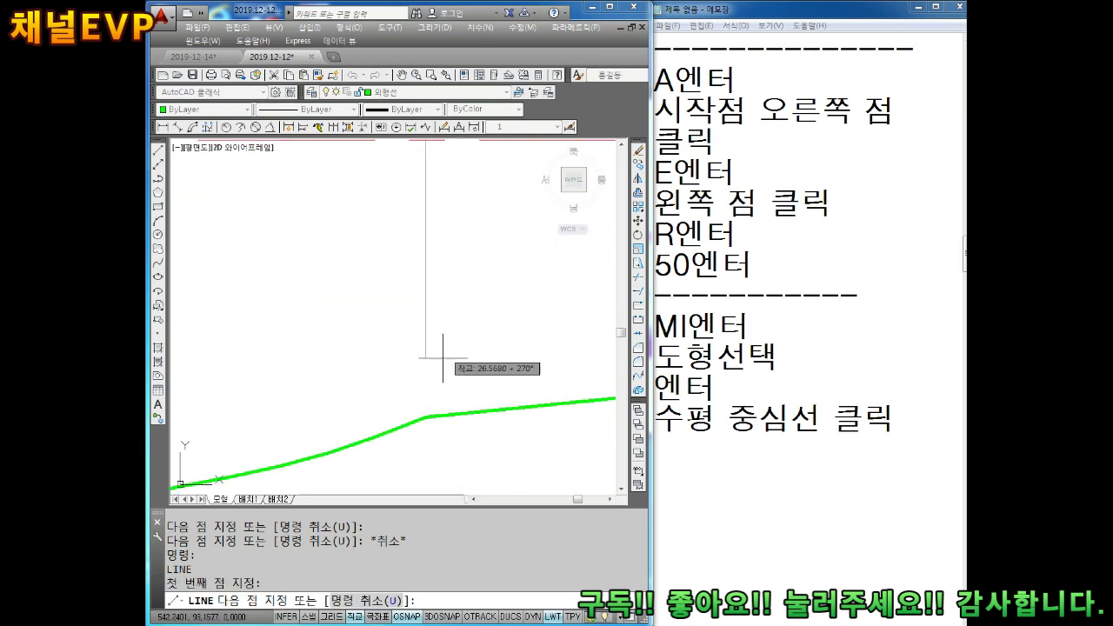
pyautogui.click(424, 416)
pyautogui.press('Escape')
pyautogui.scroll(-2, 424, 328)
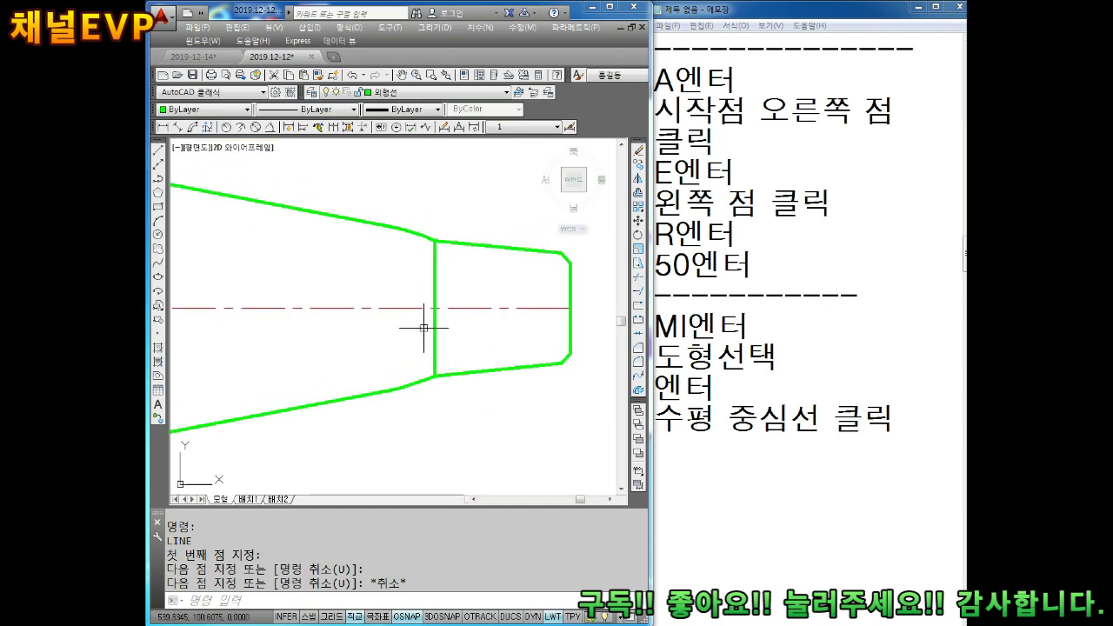
pyautogui.press('Return')
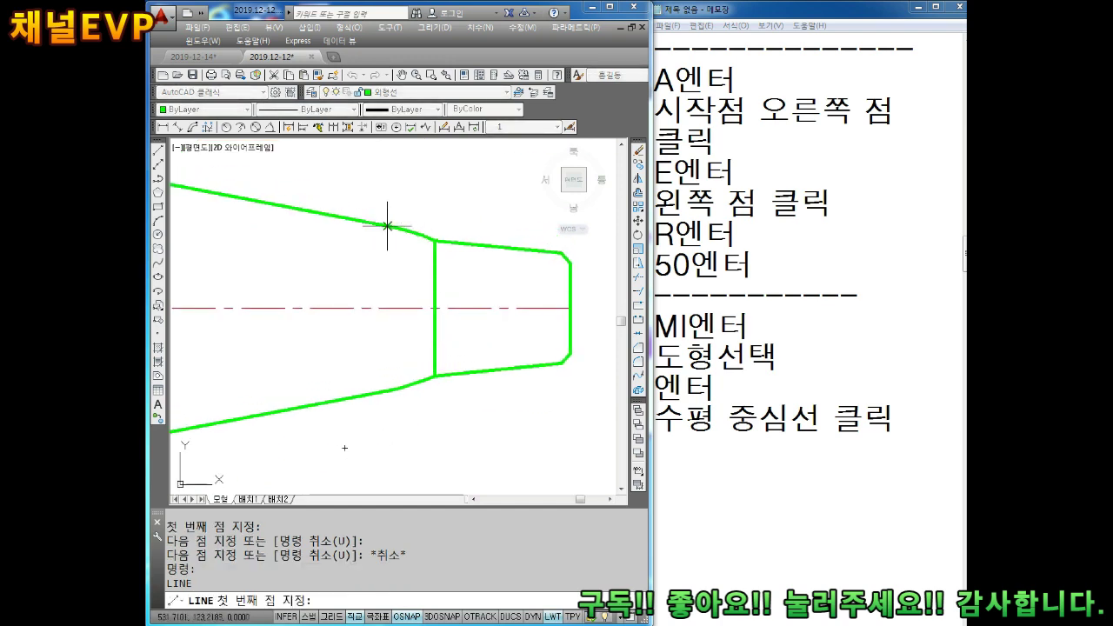
pyautogui.click(387, 226)
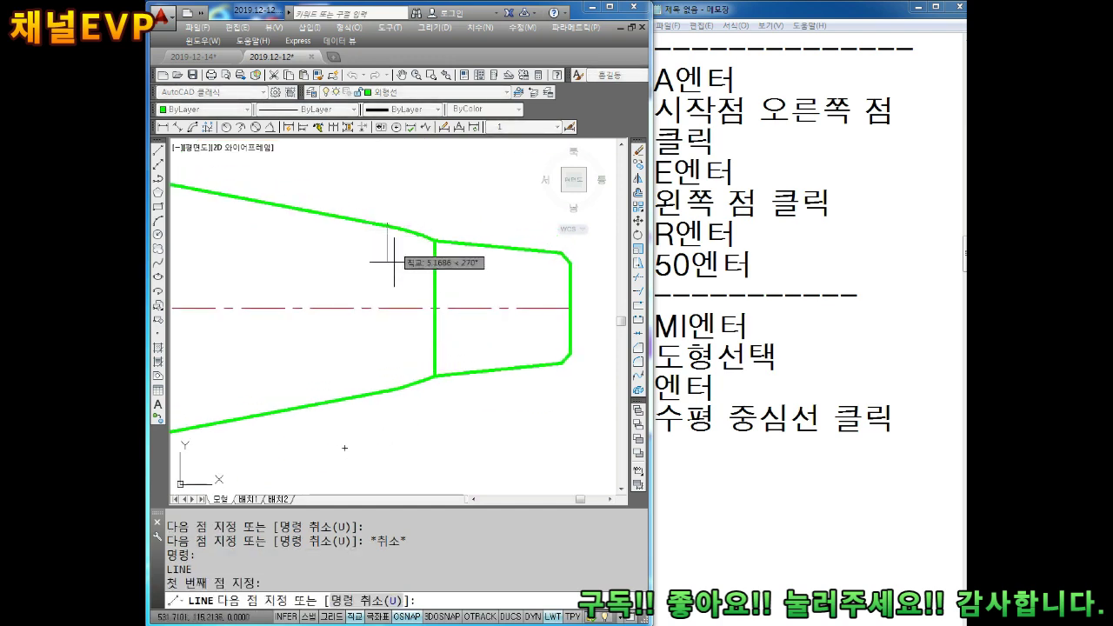
pyautogui.click(388, 390)
pyautogui.scroll(3, 387, 391)
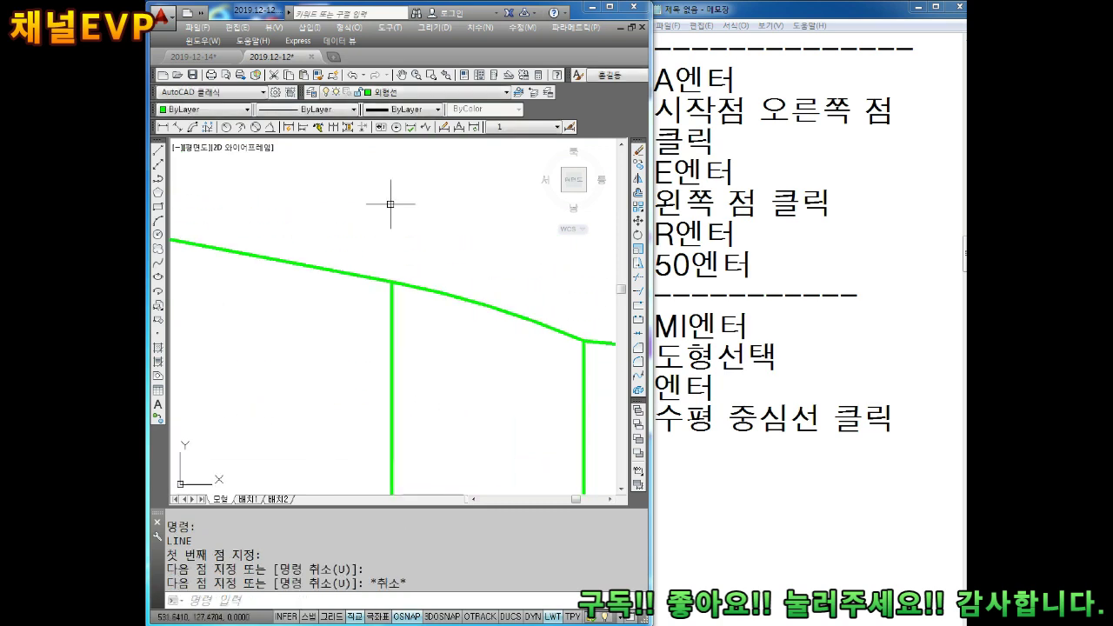
pyautogui.scroll(2, 425, 242)
# - Select the upper taper segment between the two new lines and set its colour to Red
pyautogui.press('Escape')
pyautogui.click(255, 317)
pyautogui.press('Escape')
pyautogui.click(373, 335)
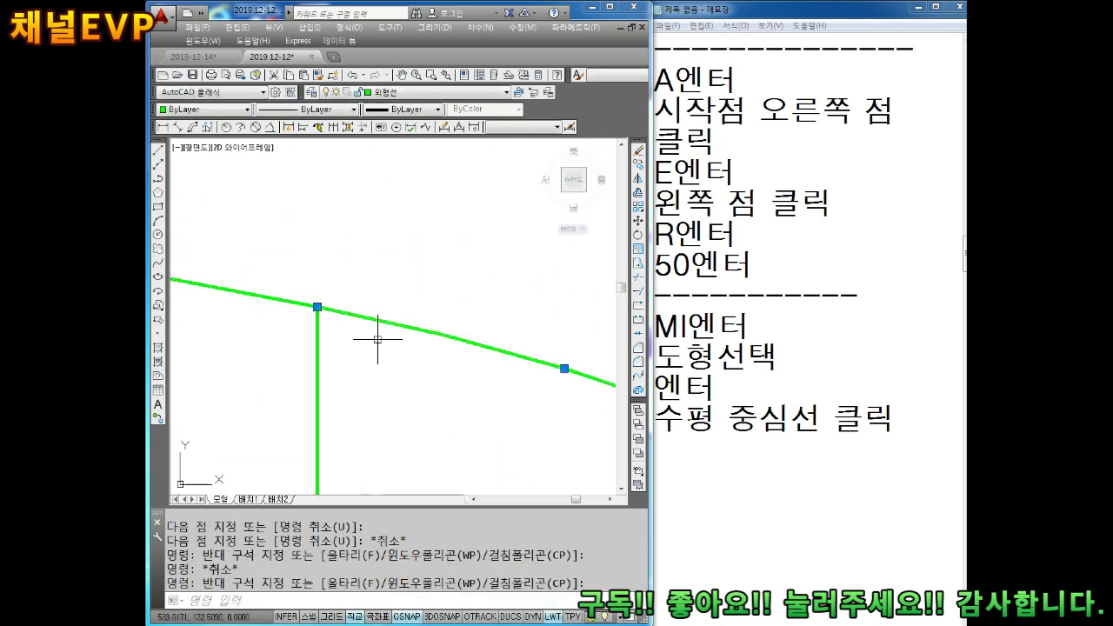
pyautogui.scroll(-2, 397, 340)
pyautogui.scroll(-2, 398, 340)
pyautogui.press('Escape')
pyautogui.click(264, 165)
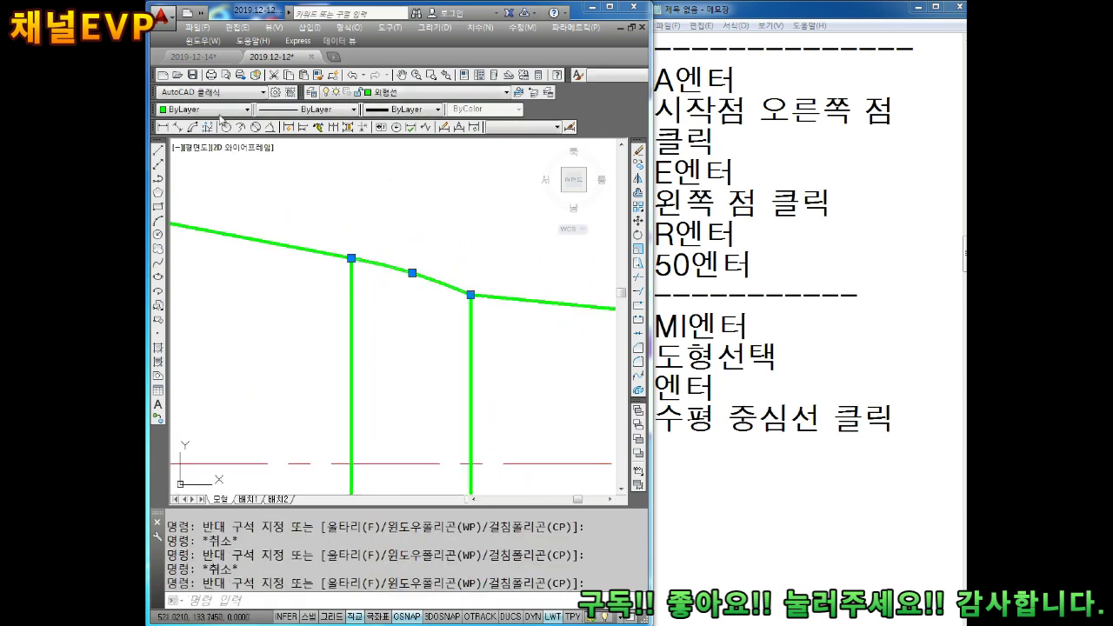
pyautogui.click(219, 110)
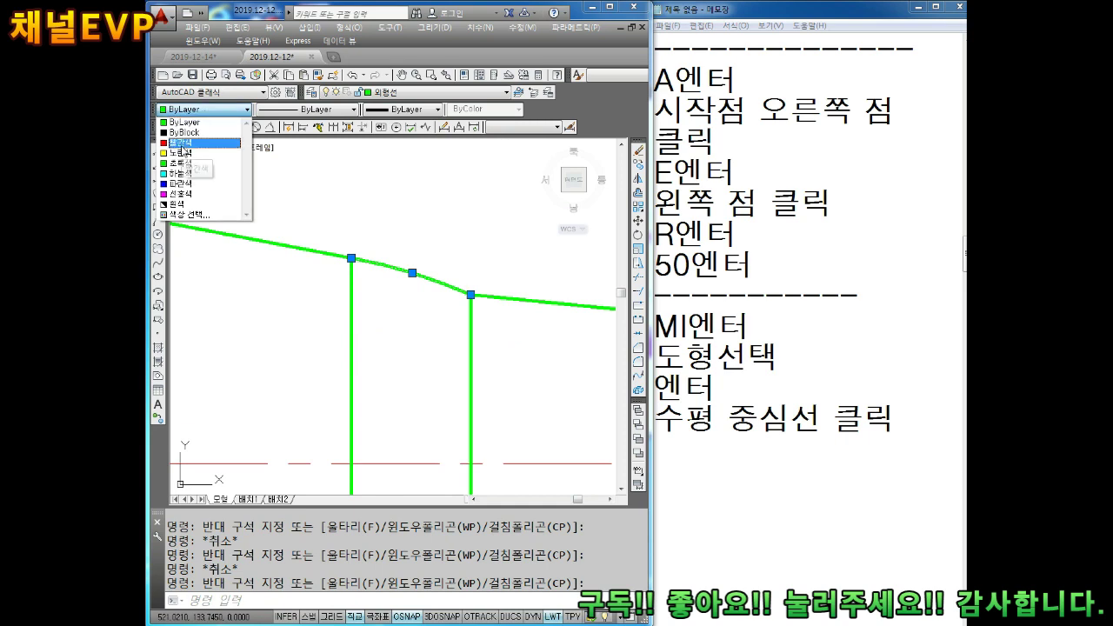
pyautogui.click(196, 142)
# - Clear the selection and open the Object Snap settings from the OSNAP button
pyautogui.press('Escape')
pyautogui.press('Escape')
pyautogui.press('Escape')
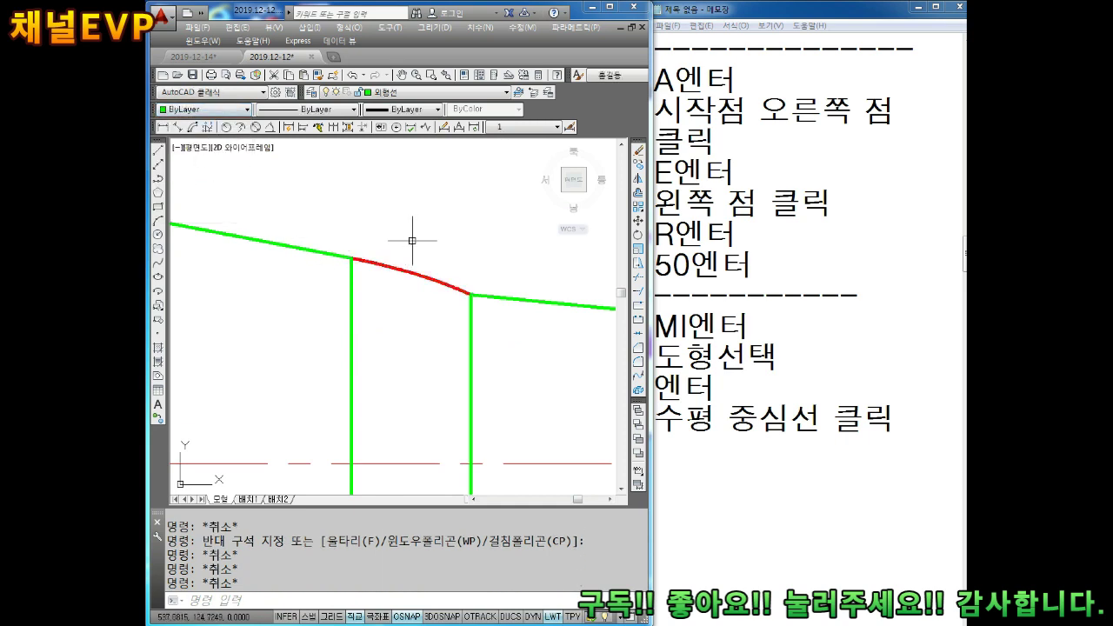
pyautogui.scroll(-4, 412, 240)
pyautogui.press('Escape')
pyautogui.press('Escape')
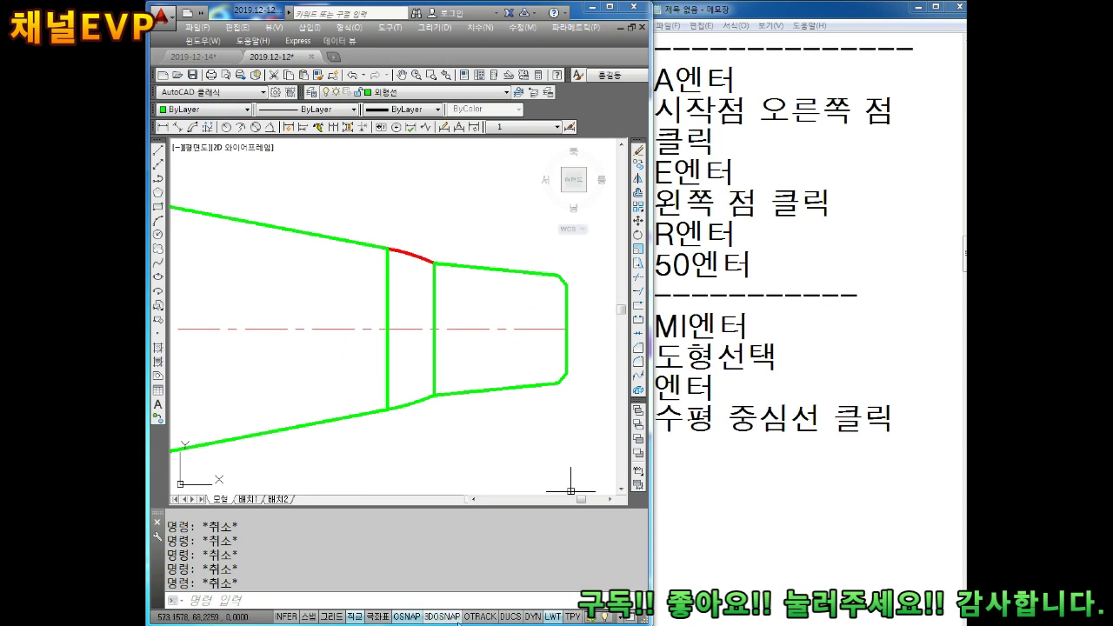
pyautogui.rightClick(419, 616)
pyautogui.click(444, 597)
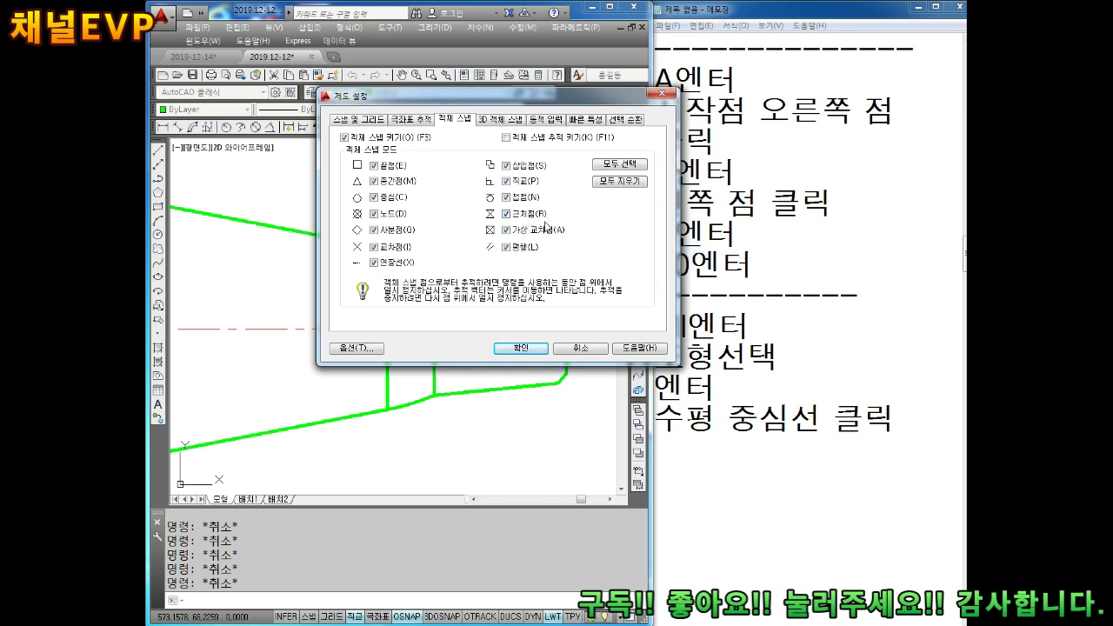
# - Turn off Nearest snap, close Drafting Settings with OK, and select the red arc
pyautogui.click(530, 218)
pyautogui.click(522, 347)
pyautogui.scroll(-3, 451, 248)
pyautogui.scroll(3, 451, 248)
pyautogui.scroll(2, 451, 248)
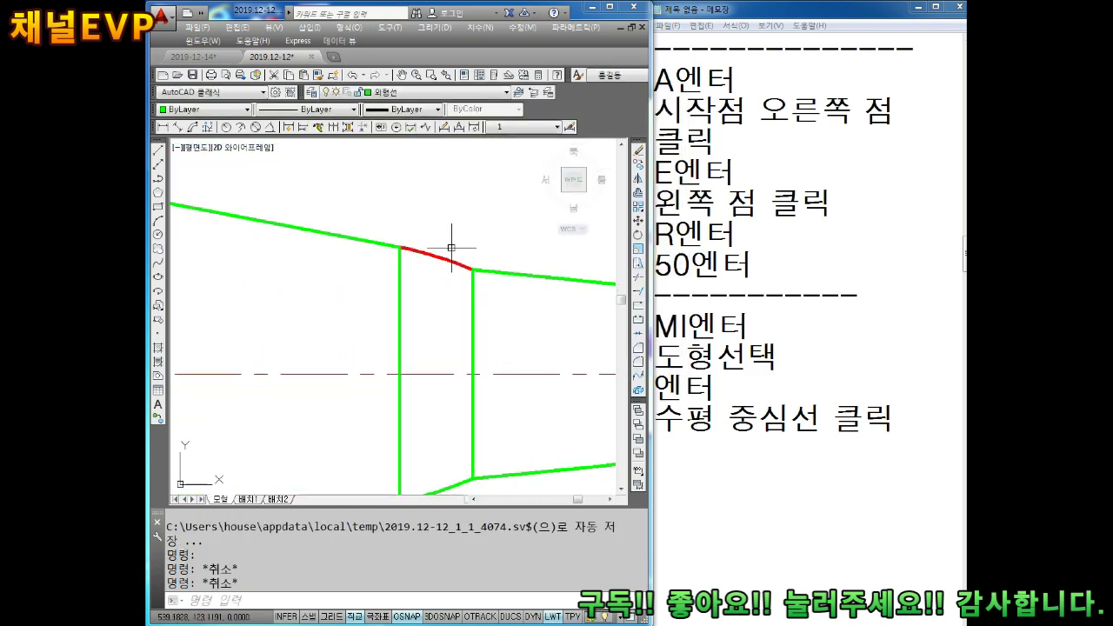
pyautogui.click(451, 247)
pyautogui.click(440, 289)
# - Set the selected arc's colour back to ByLayer
pyautogui.click(222, 110)
pyautogui.click(187, 131)
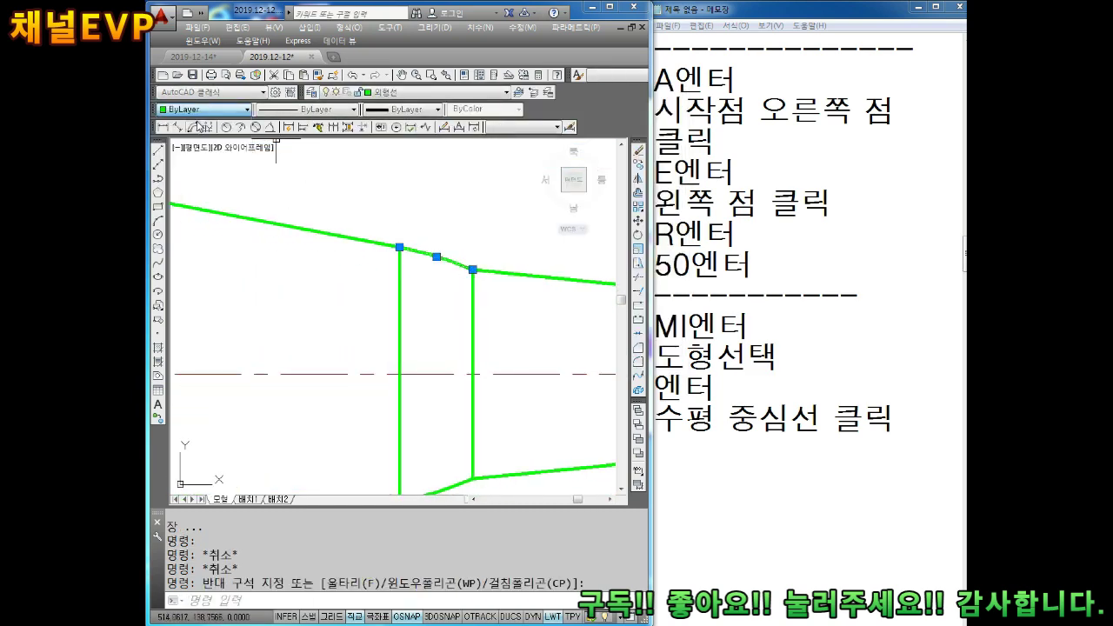
pyautogui.press('Escape')
pyautogui.scroll(-5, 416, 255)
pyautogui.scroll(2, 416, 255)
# - Start a line with L at the outline's right end, then cancel it
pyautogui.press('Escape')
pyautogui.press('Escape')
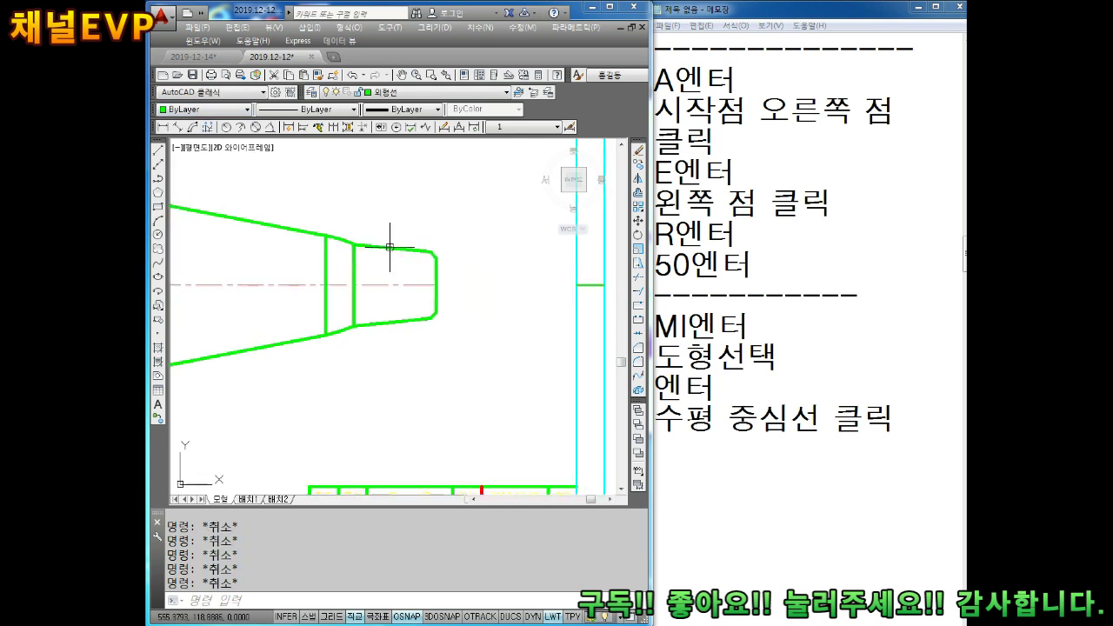
pyautogui.write('LINE 첫 번째 점 지정:')
pyautogui.press('Return')
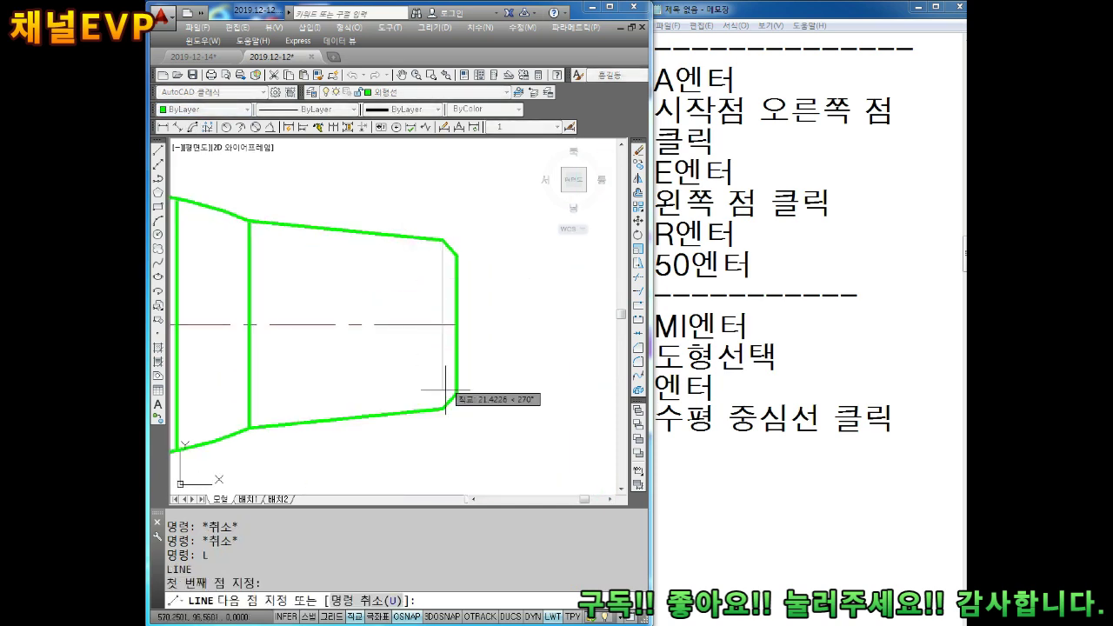
pyautogui.click(455, 400)
pyautogui.press('Escape')
pyautogui.press('Escape')
pyautogui.scroll(-3, 480, 355)
pyautogui.scroll(-1, 479, 356)
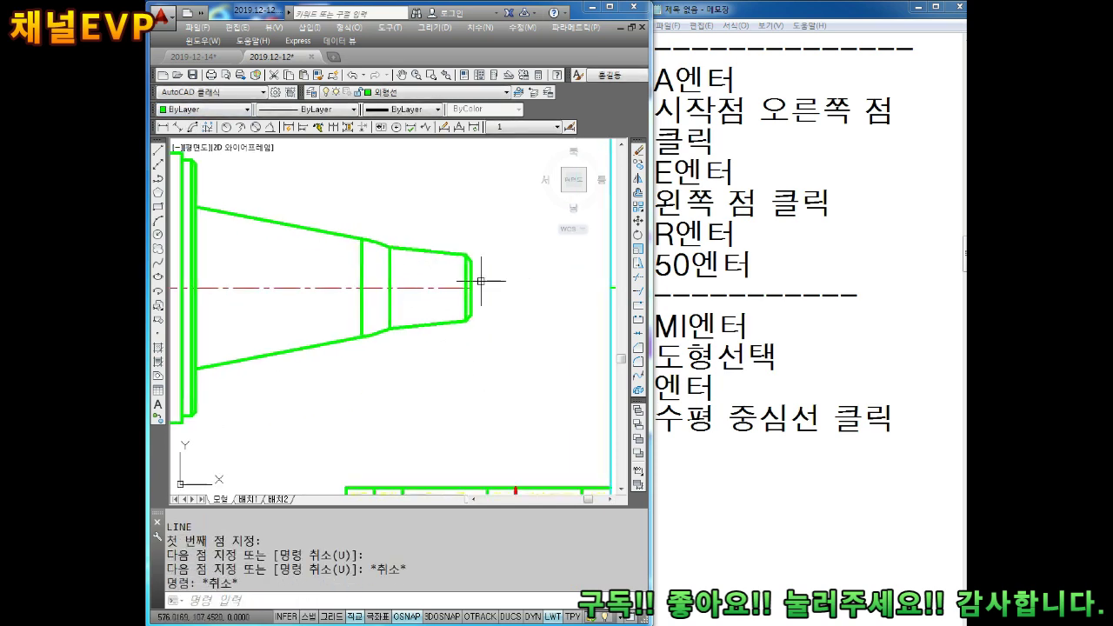
pyautogui.scroll(-3, 469, 330)
pyautogui.scroll(2, 414, 272)
pyautogui.scroll(2, 451, 279)
pyautogui.scroll(3, 469, 265)
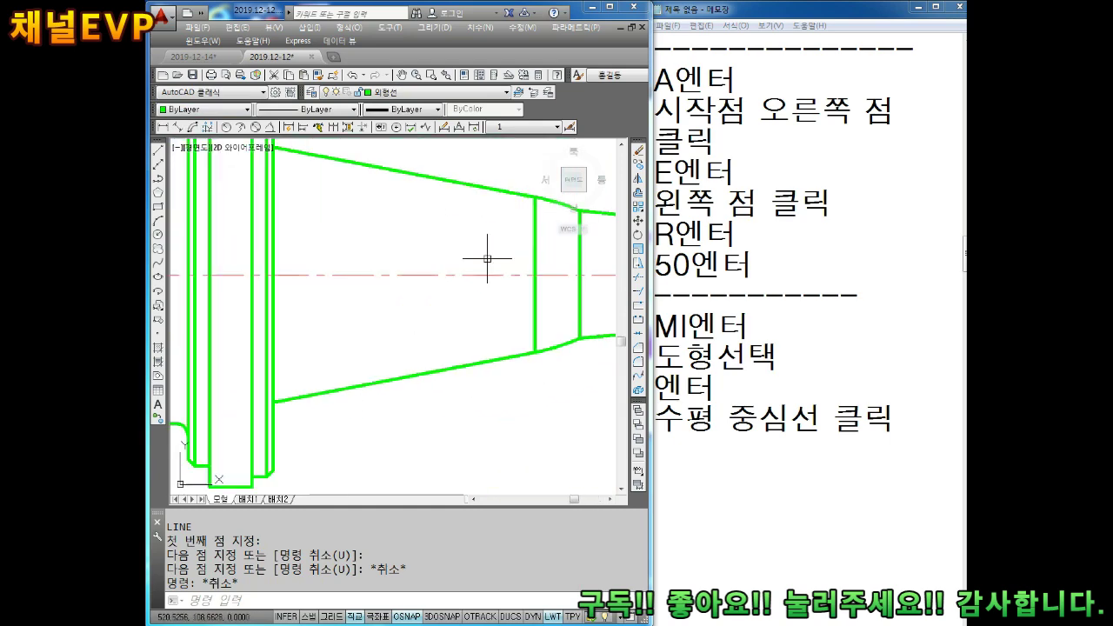
pyautogui.scroll(-3, 487, 261)
pyautogui.scroll(2, 490, 295)
# - Select the horizontal centerline and grab its right-end grip for stretching
pyautogui.press('Escape')
pyautogui.scroll(2, 535, 308)
pyautogui.press('Escape')
pyautogui.moveTo(535, 308); pyautogui.dragTo(479, 316, button='middle')
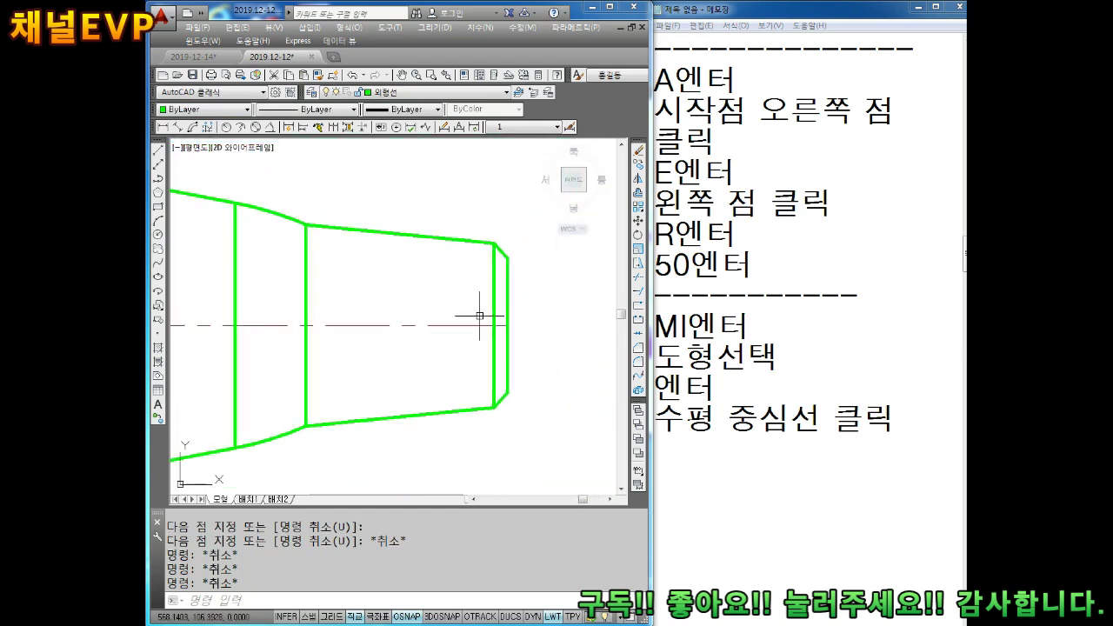
pyautogui.click(476, 327)
pyautogui.click(504, 325)
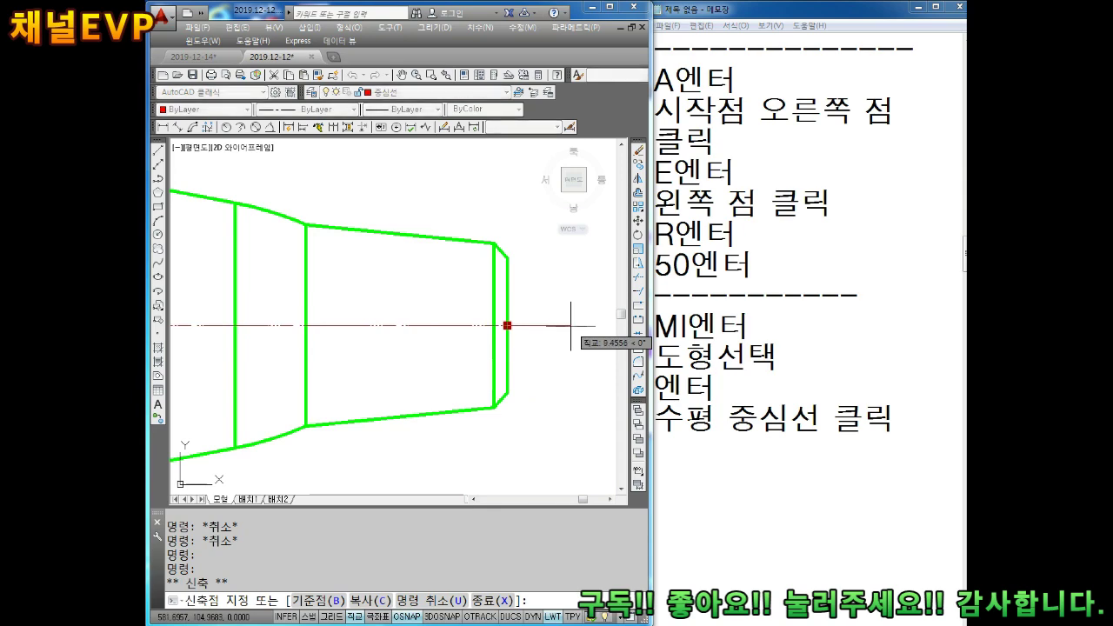
# - Stretch the centerline's right end outward by 3
pyautogui.write('3')
pyautogui.press('Return')
pyautogui.press('Escape')
pyautogui.press('Escape')
pyautogui.scroll(-6, 570, 325)
pyautogui.scroll(2, 261, 260)
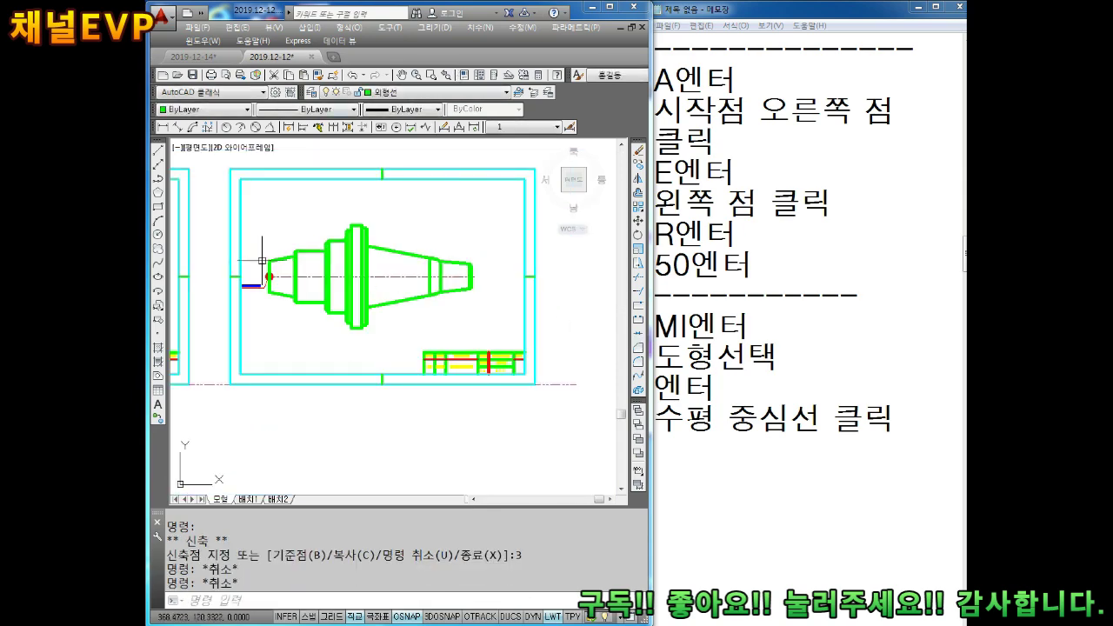
pyautogui.scroll(3, 351, 265)
pyautogui.scroll(3, 351, 265)
pyautogui.scroll(2, 330, 296)
# - Stretch the centerline's left end by 3 as well, then return to the notes
pyautogui.click(323, 288)
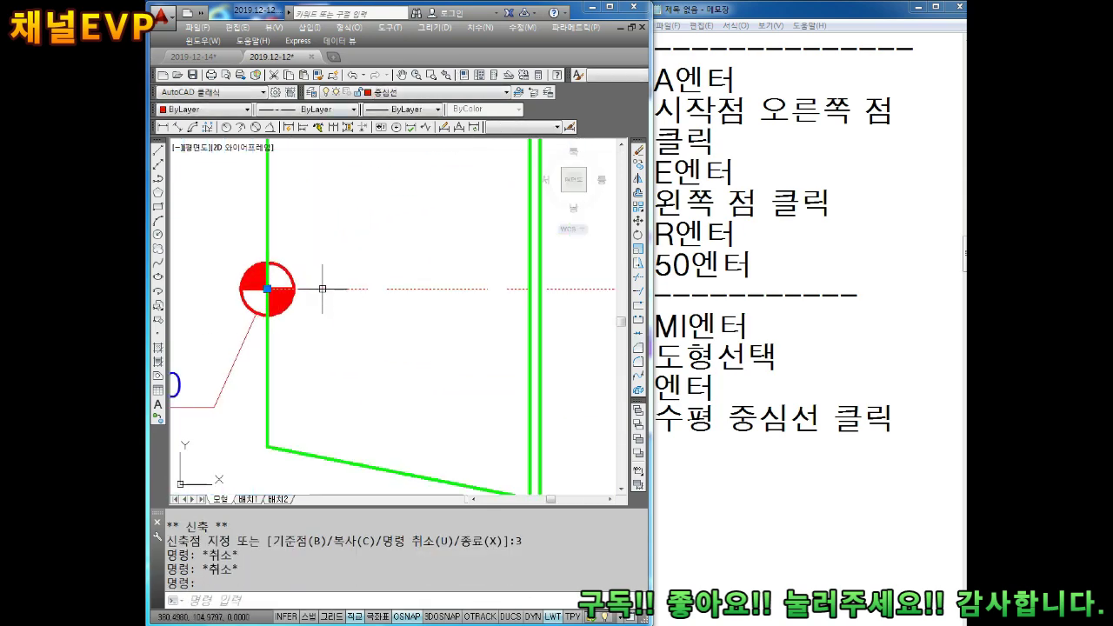
pyautogui.click(267, 288)
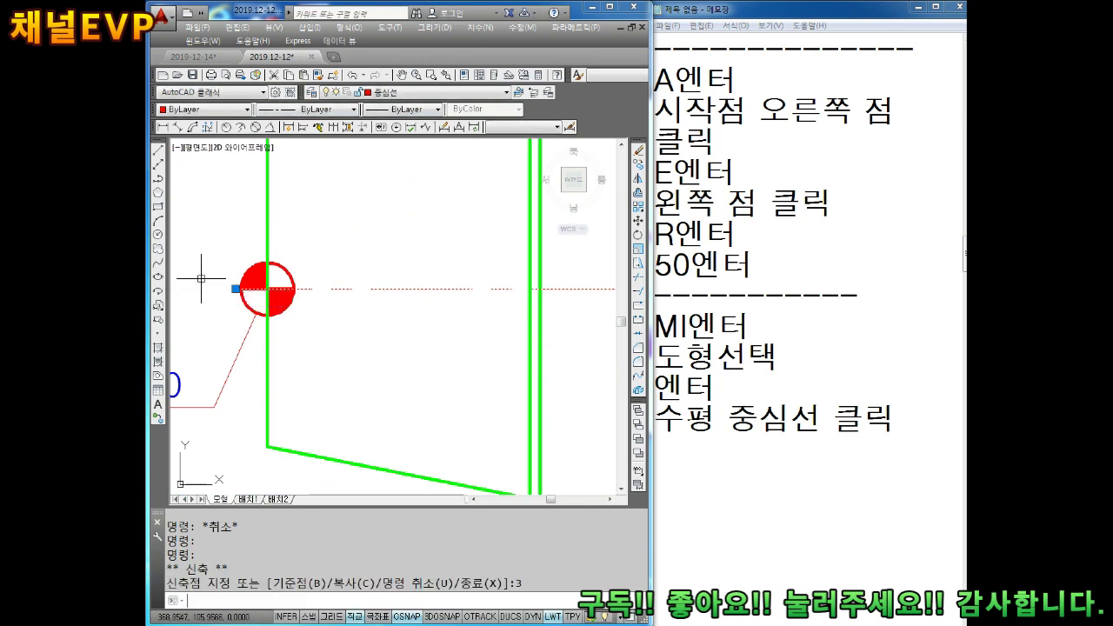
pyautogui.press('Escape')
pyautogui.scroll(-3, 239, 300)
pyautogui.scroll(1, 533, 356)
pyautogui.scroll(-1, 503, 272)
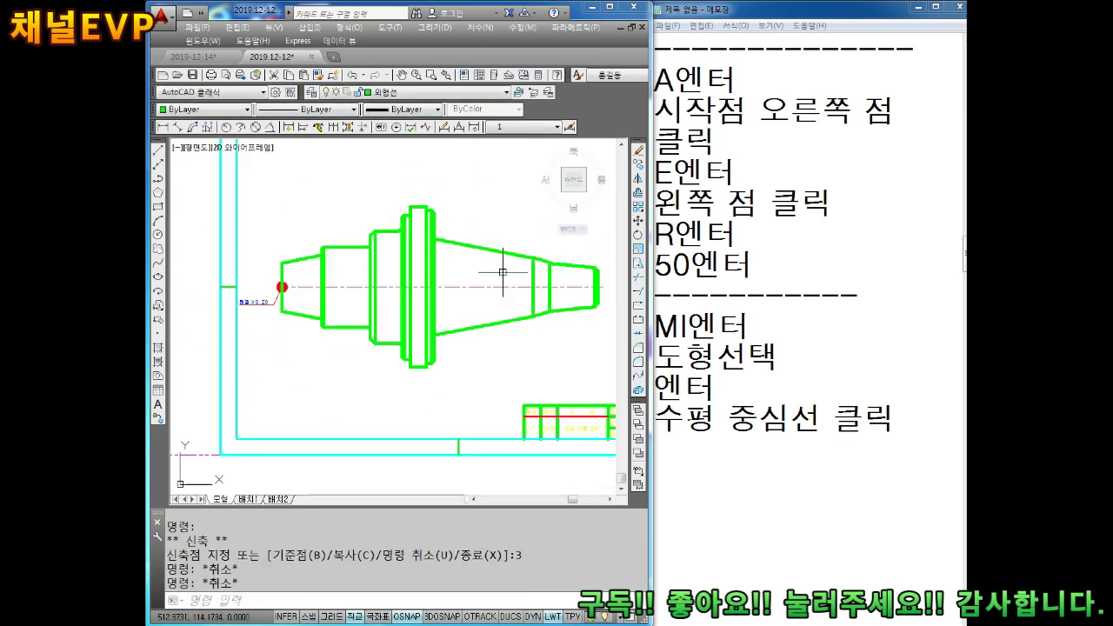
pyautogui.click(686, 449)
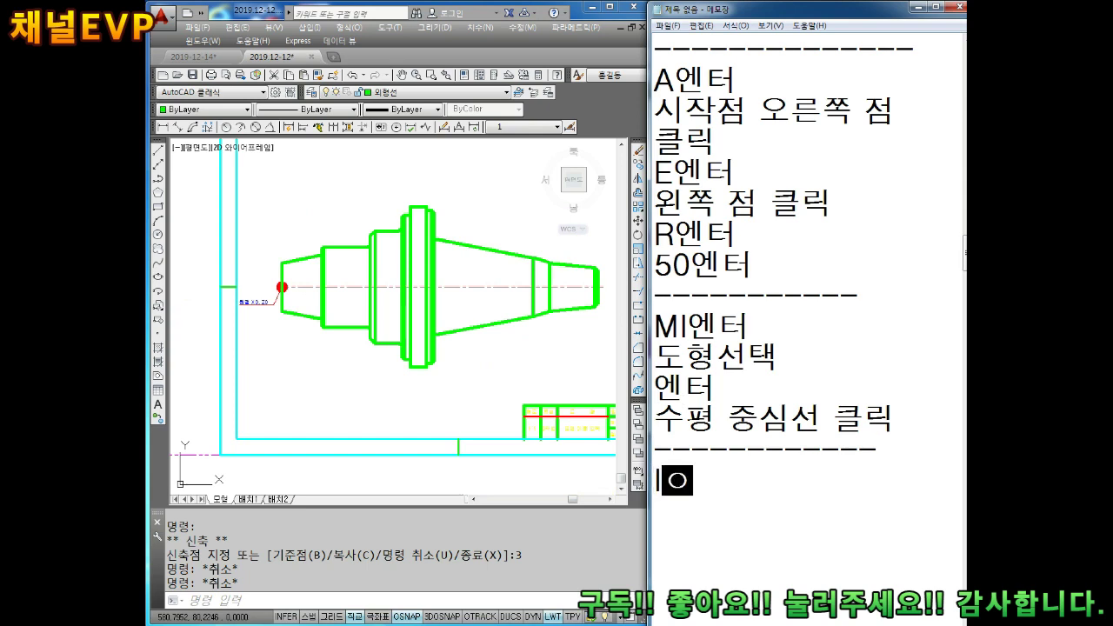
# - Finish the 'I엔터' note in Notepad, then reopen AutoCAD's Insert block dialog
pyautogui.write('터')
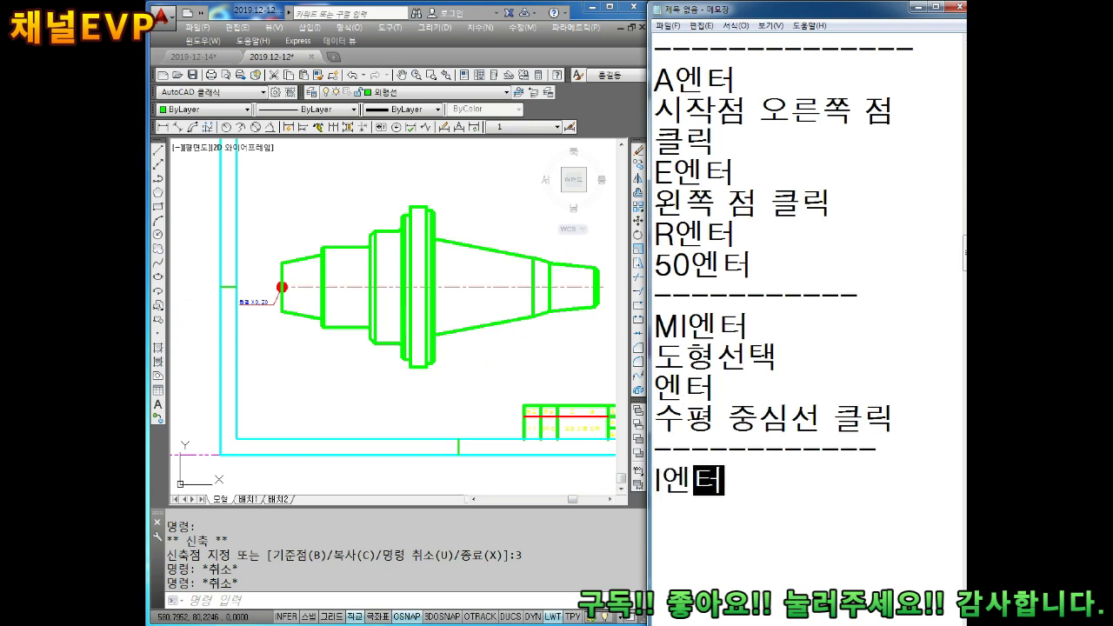
pyautogui.click(546, 337)
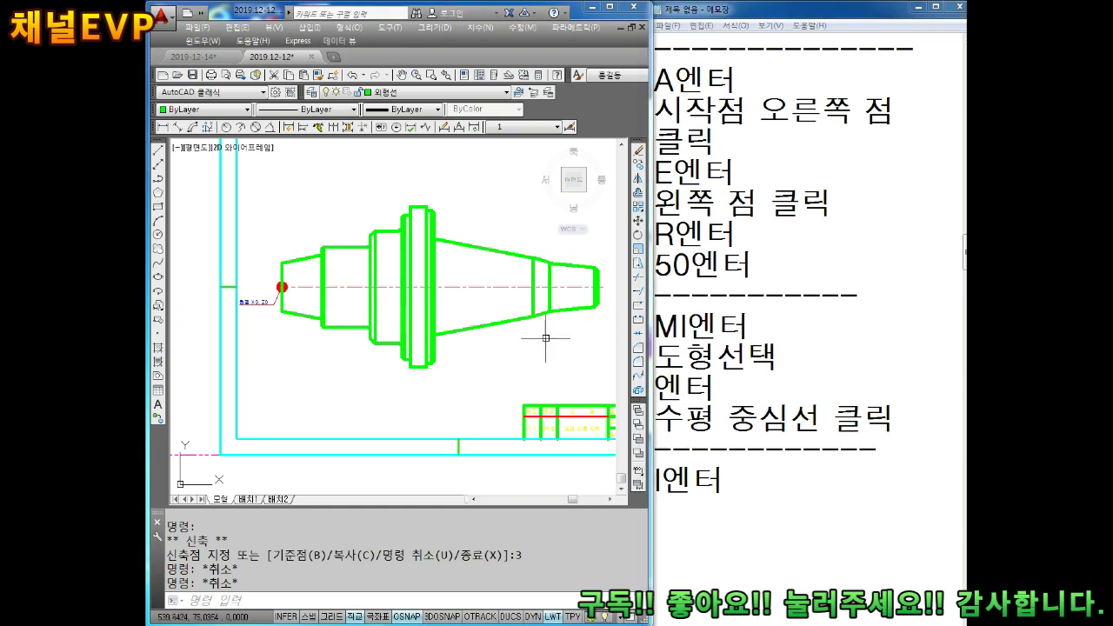
pyautogui.scroll(2, 605, 284)
pyautogui.moveTo(605, 285); pyautogui.dragTo(535, 308, button='middle')
pyautogui.moveTo(531, 357); pyautogui.dragTo(467, 353, button='middle')
pyautogui.press('Escape')
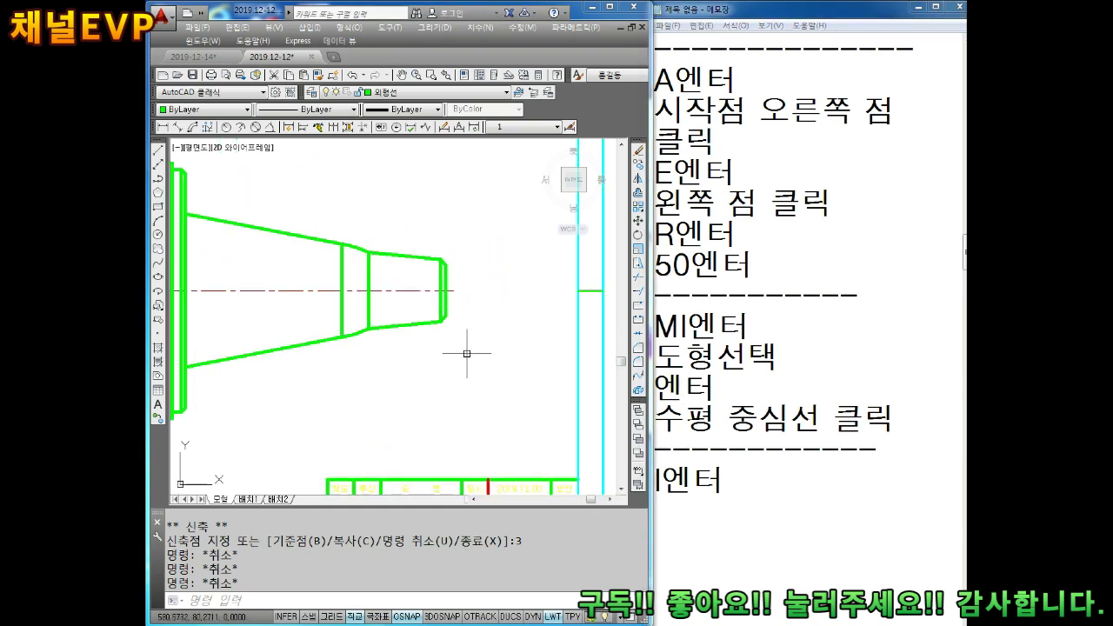
pyautogui.press('Escape')
pyautogui.write('I')
pyautogui.press('Return')
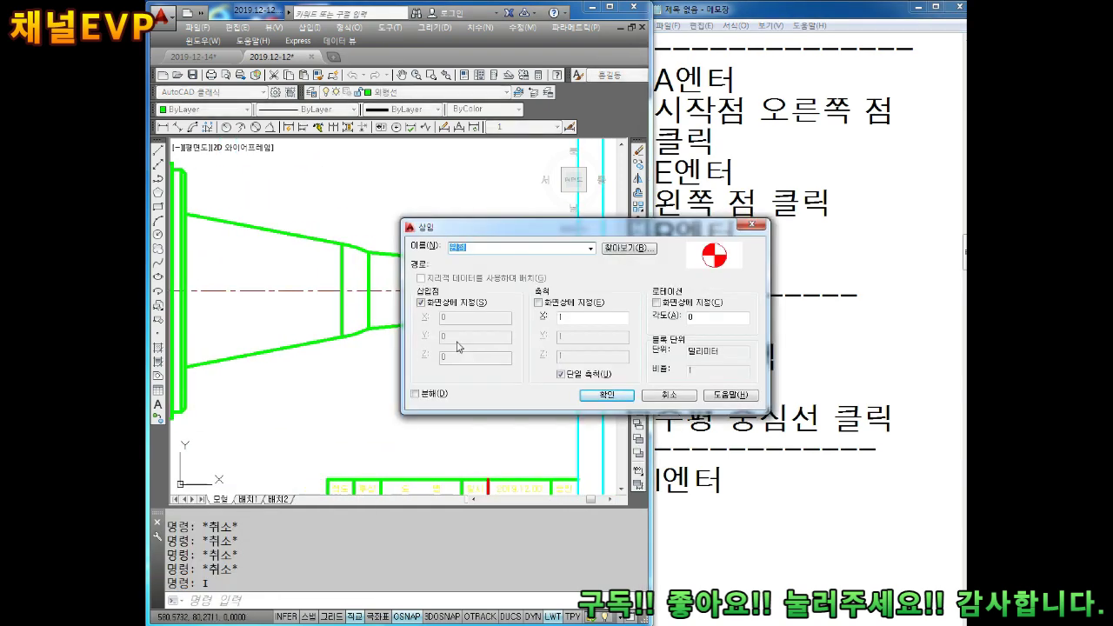
# - Insert a second red-and-white origin symbol block at the centerline's right endpoint
pyautogui.click(619, 395)
pyautogui.scroll(3, 460, 287)
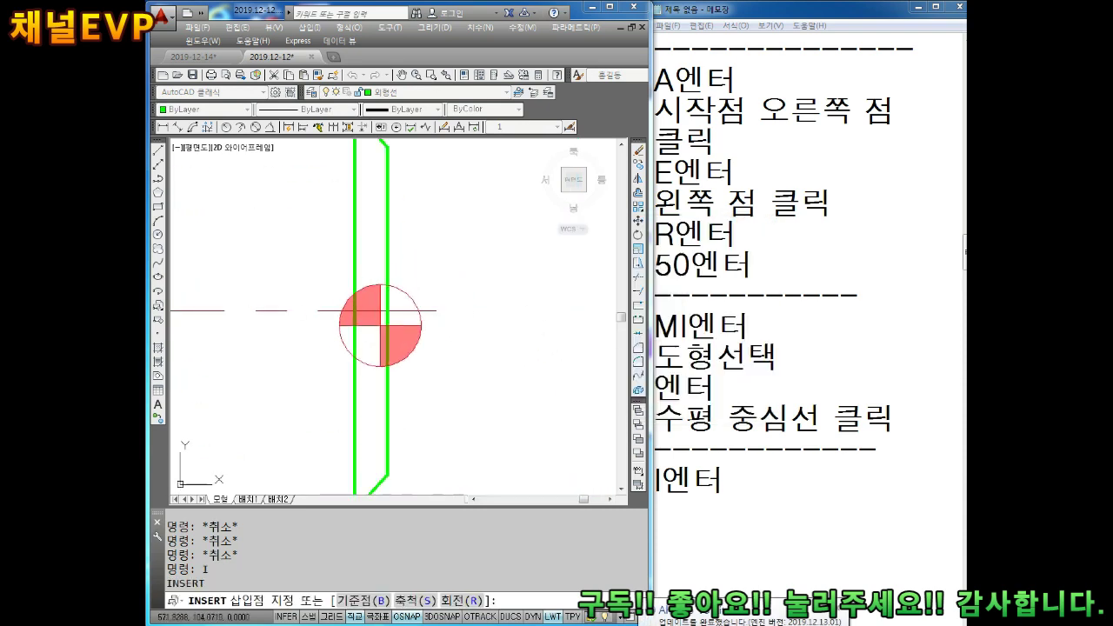
pyautogui.press('Escape')
pyautogui.press('Escape')
pyautogui.scroll(-3, 465, 353)
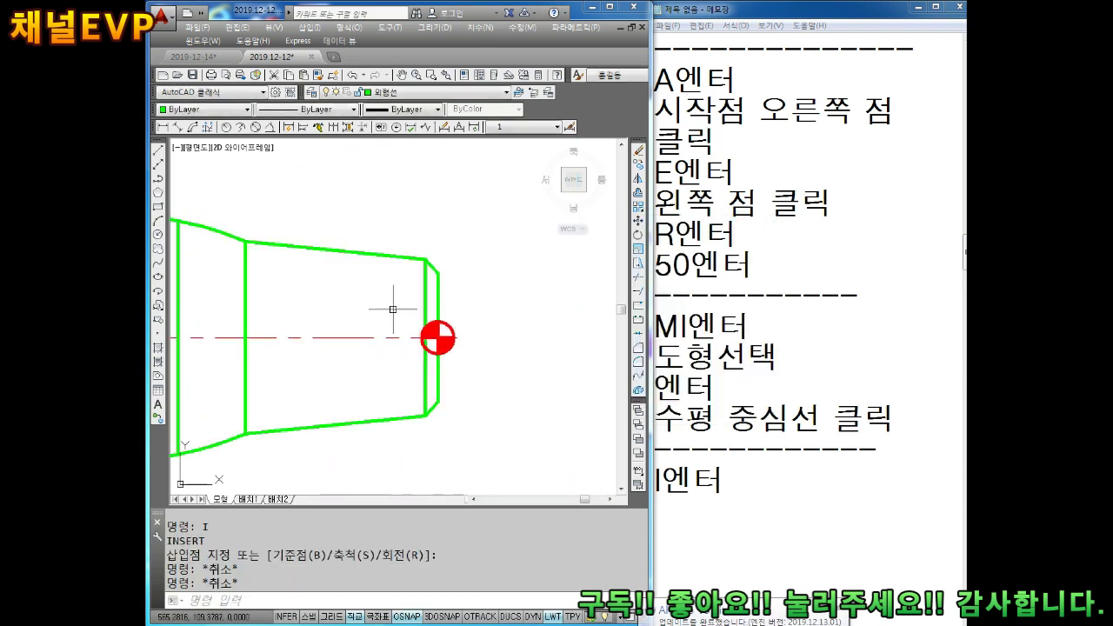
pyautogui.scroll(-2, 406, 318)
pyautogui.scroll(-3, 406, 318)
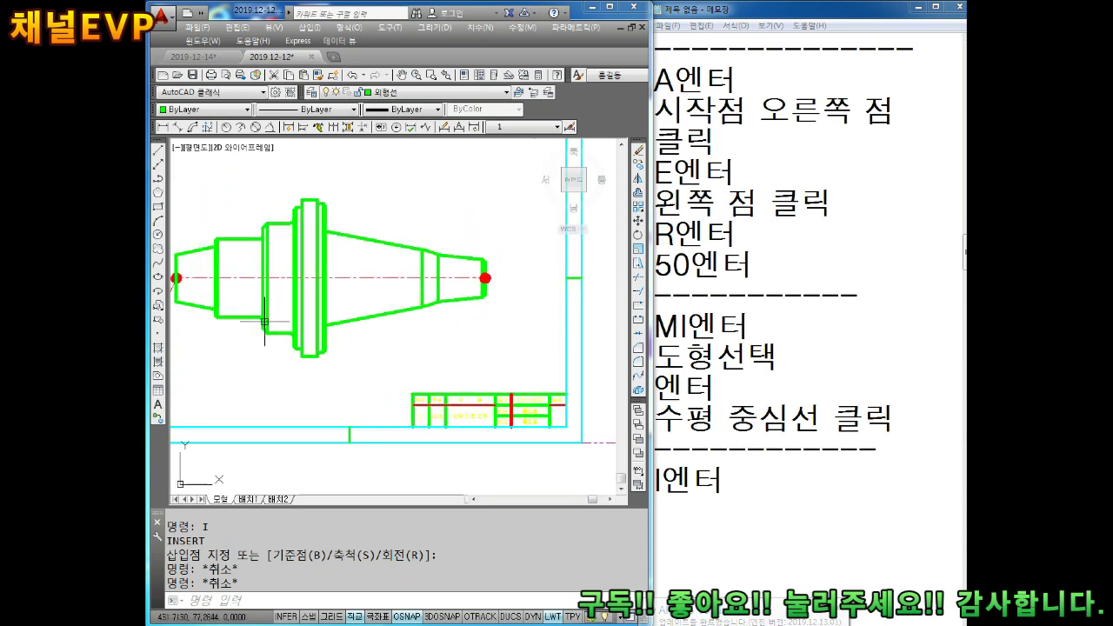
pyautogui.scroll(1, 214, 322)
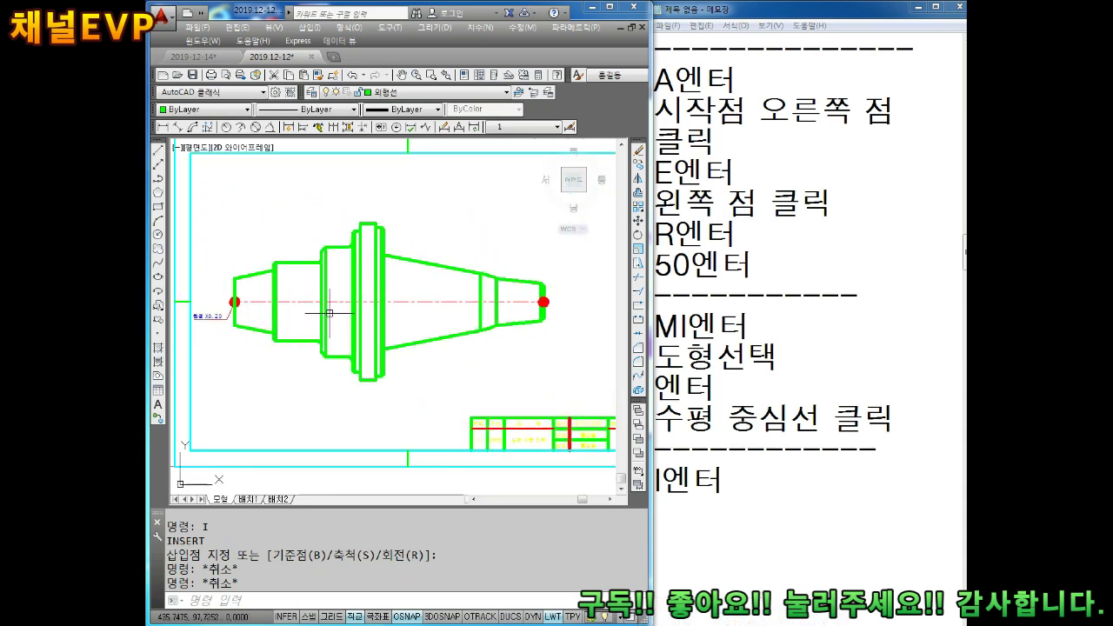
pyautogui.press('Escape')
pyautogui.press('Escape')
pyautogui.press('Escape')
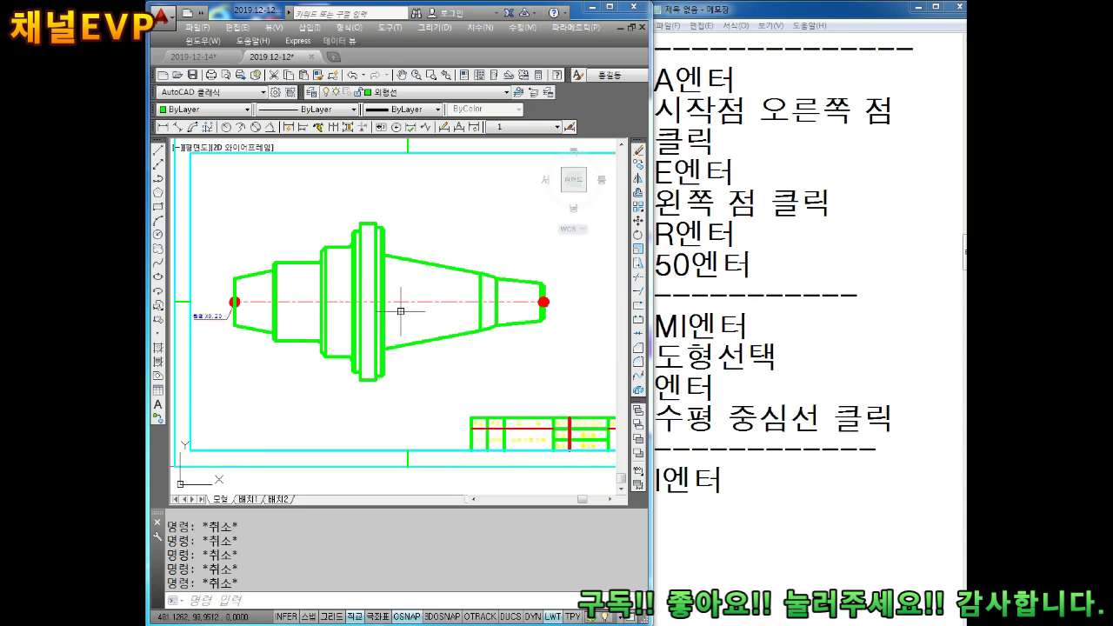
pyautogui.write('M')
pyautogui.press('Return')
pyautogui.scroll(-2, 502, 255)
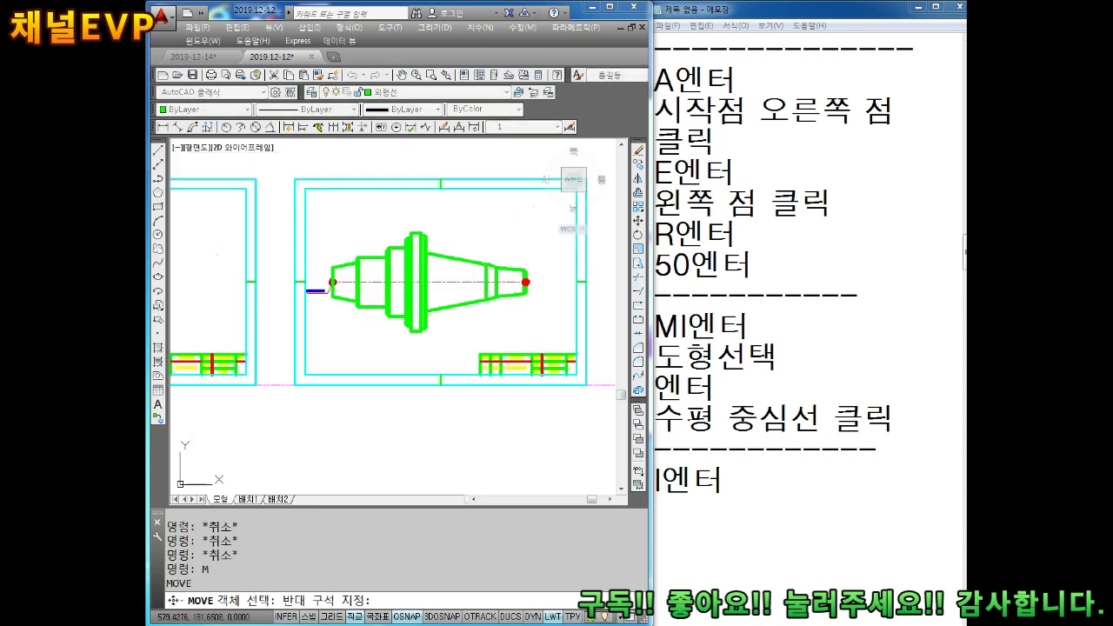
# - Crossing-select the whole part for a move, pick a base point, then cancel the move
pyautogui.click(306, 343)
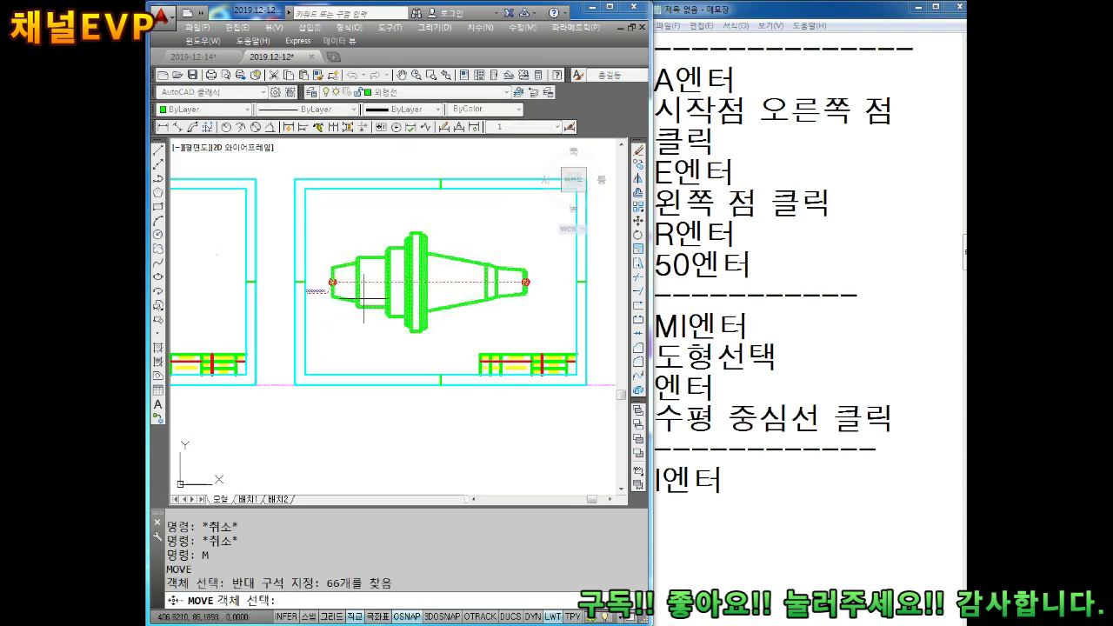
pyautogui.press('Return')
pyautogui.scroll(4, 418, 293)
pyautogui.click(397, 294)
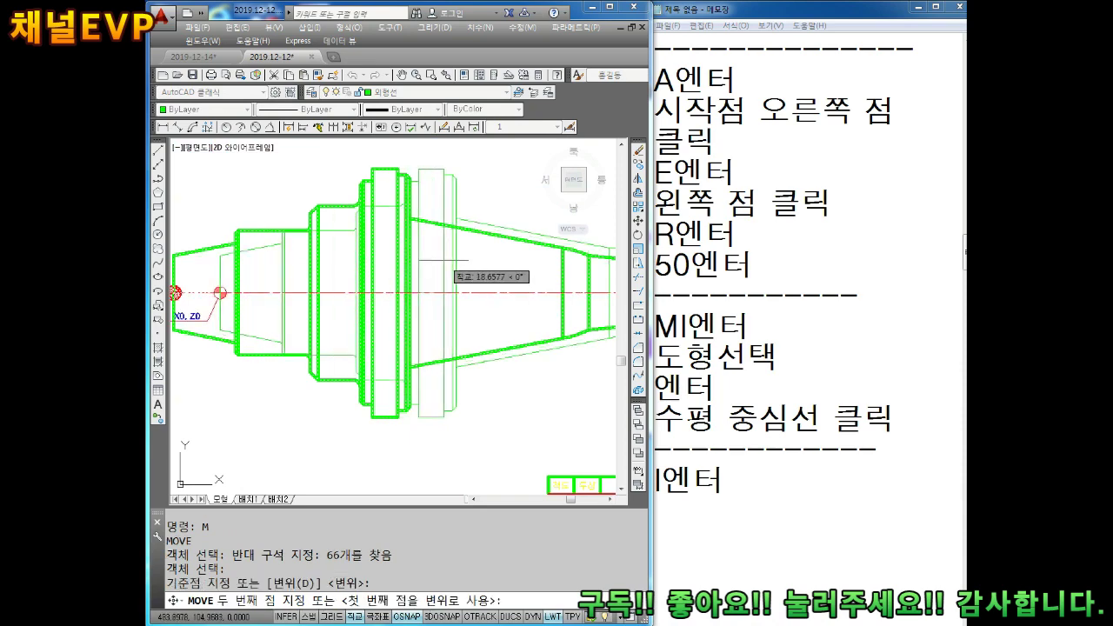
pyautogui.press('F8')
pyautogui.press('Escape')
pyautogui.scroll(-4, 409, 301)
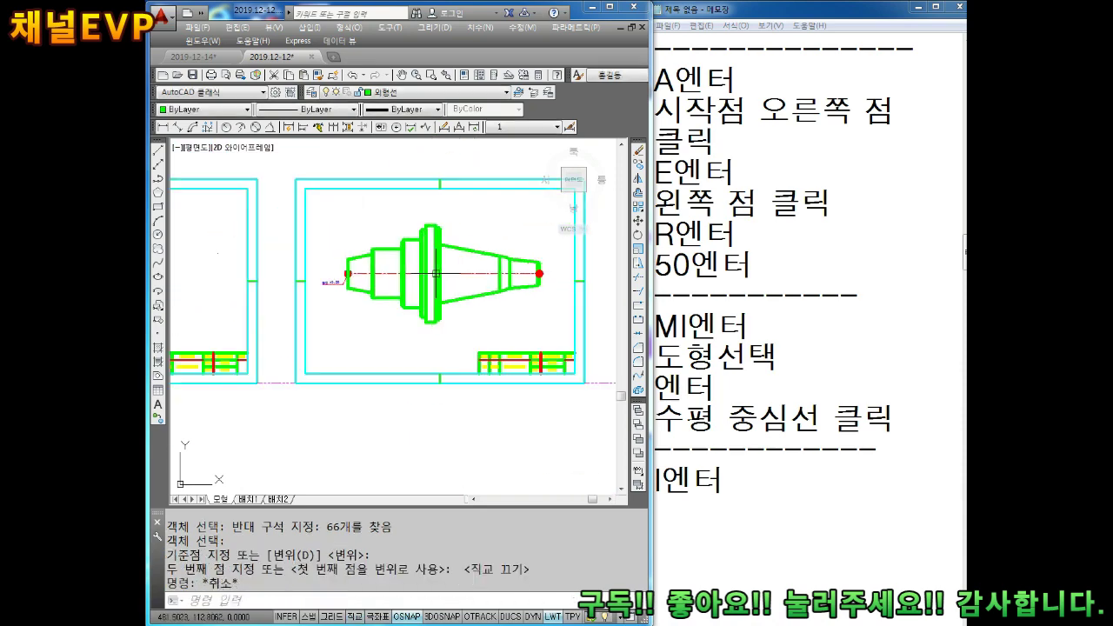
pyautogui.press('Escape')
# - Zoom in on the part's left end and start a linear dimension
pyautogui.scroll(1, 324, 300)
pyautogui.scroll(2, 323, 300)
pyautogui.scroll(2, 323, 300)
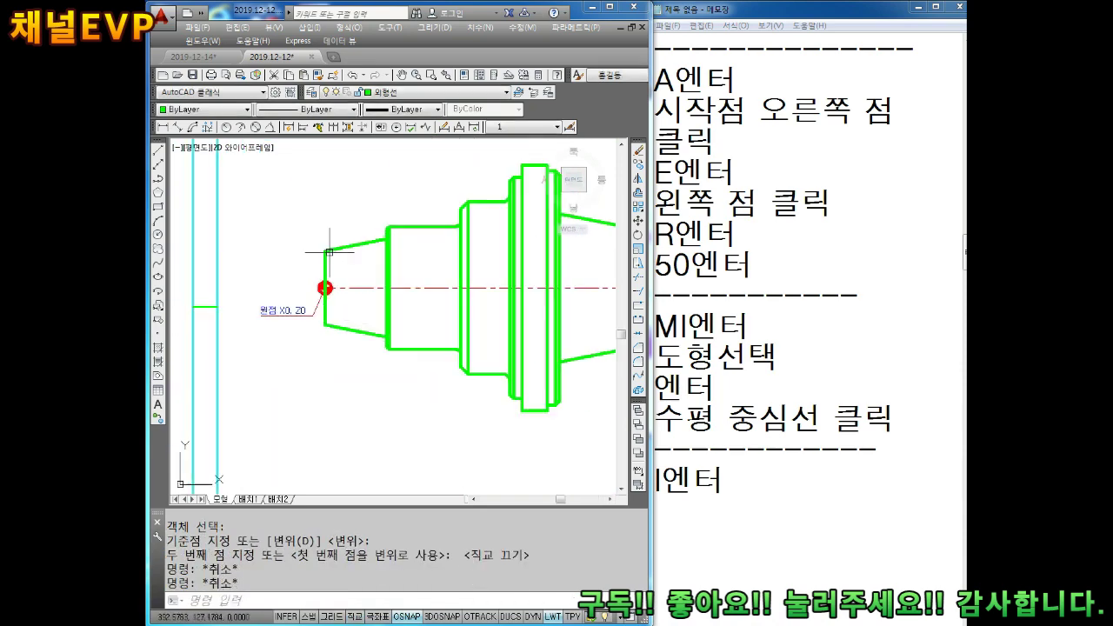
pyautogui.scroll(1, 324, 261)
pyautogui.click(162, 126)
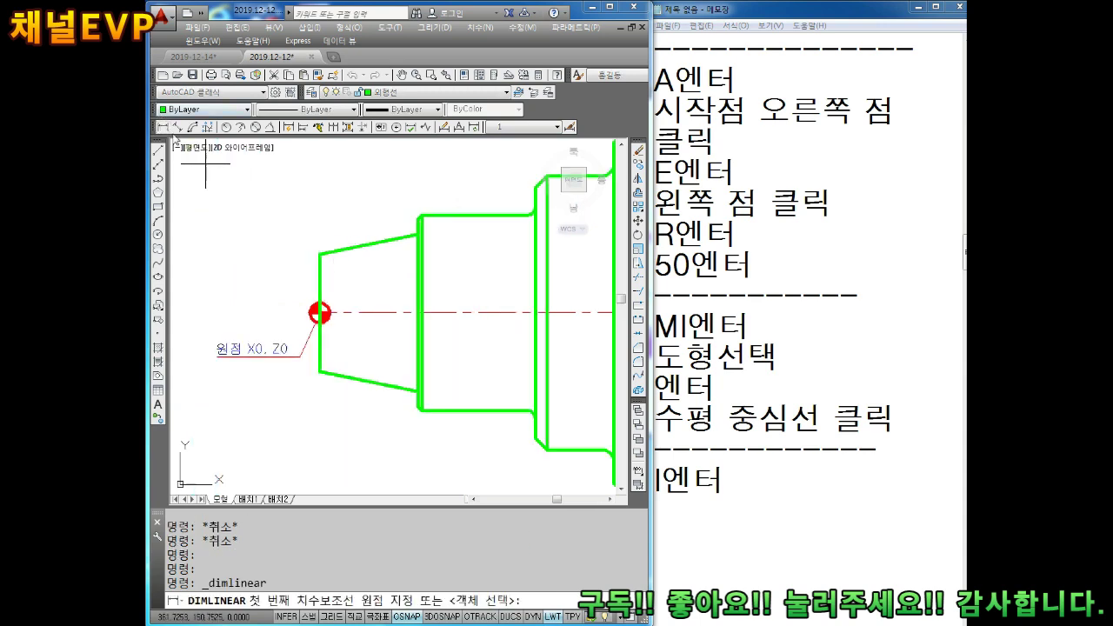
# - Place a vertical 30 dimension at the part's left end, to the left of the part
pyautogui.click(319, 254)
pyautogui.click(319, 371)
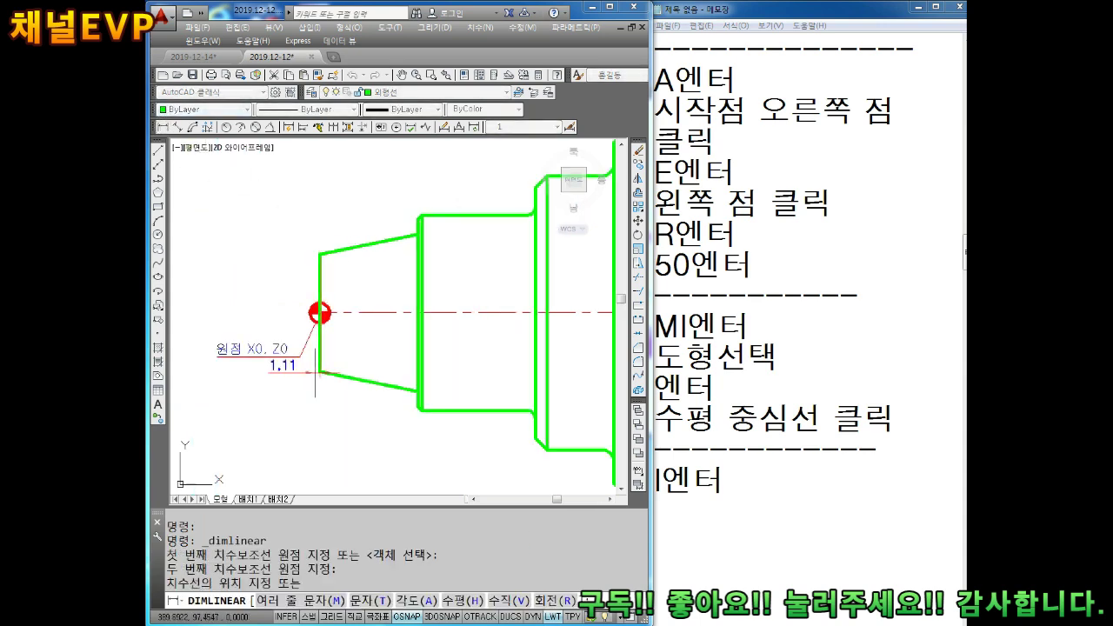
pyautogui.press('Escape')
pyautogui.press('Escape')
pyautogui.press('Return')
pyautogui.click(320, 313)
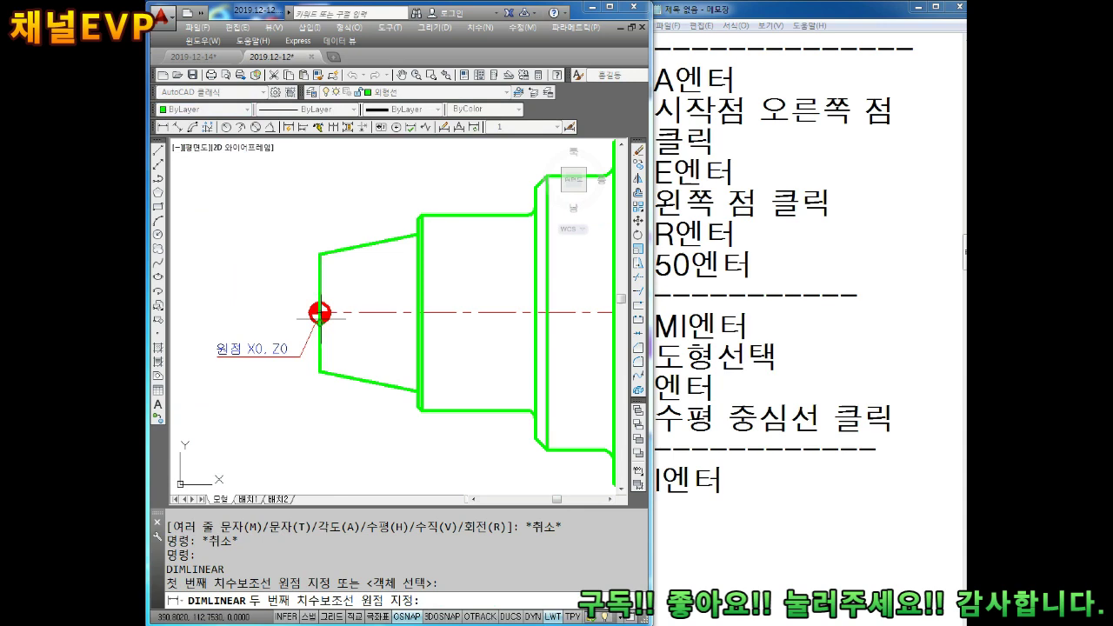
pyautogui.click(319, 371)
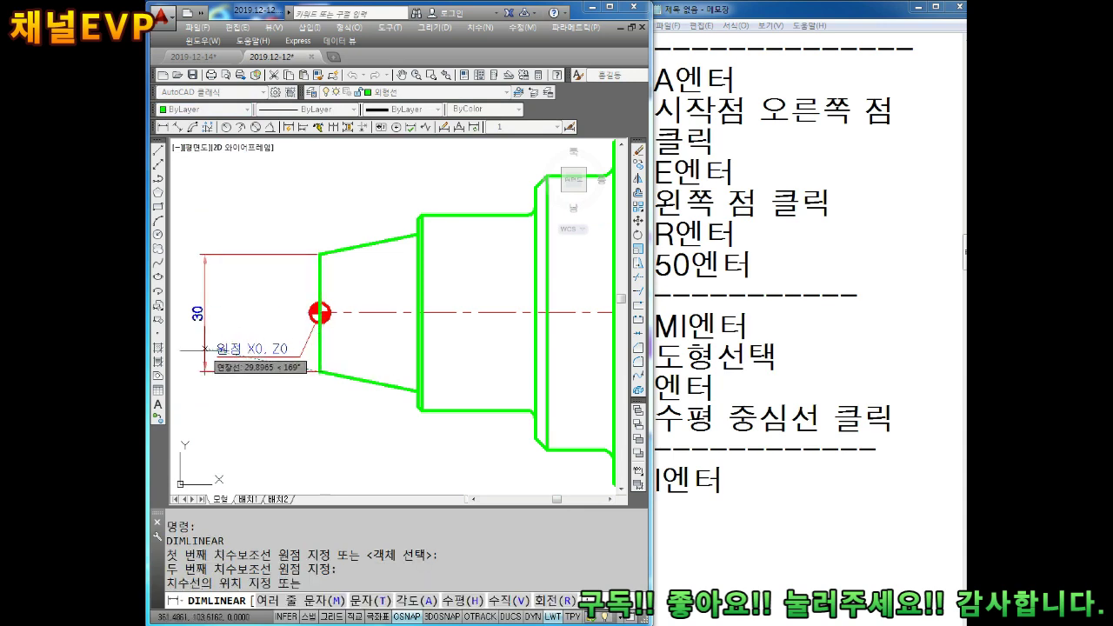
pyautogui.click(210, 304)
pyautogui.press('Escape')
# - Add a vertical 50 dimension between the upper and lower edges, left of the 30
pyautogui.moveTo(263, 299); pyautogui.dragTo(300, 299, button='middle')
pyautogui.press('Escape')
pyautogui.press('Escape')
pyautogui.press('Escape')
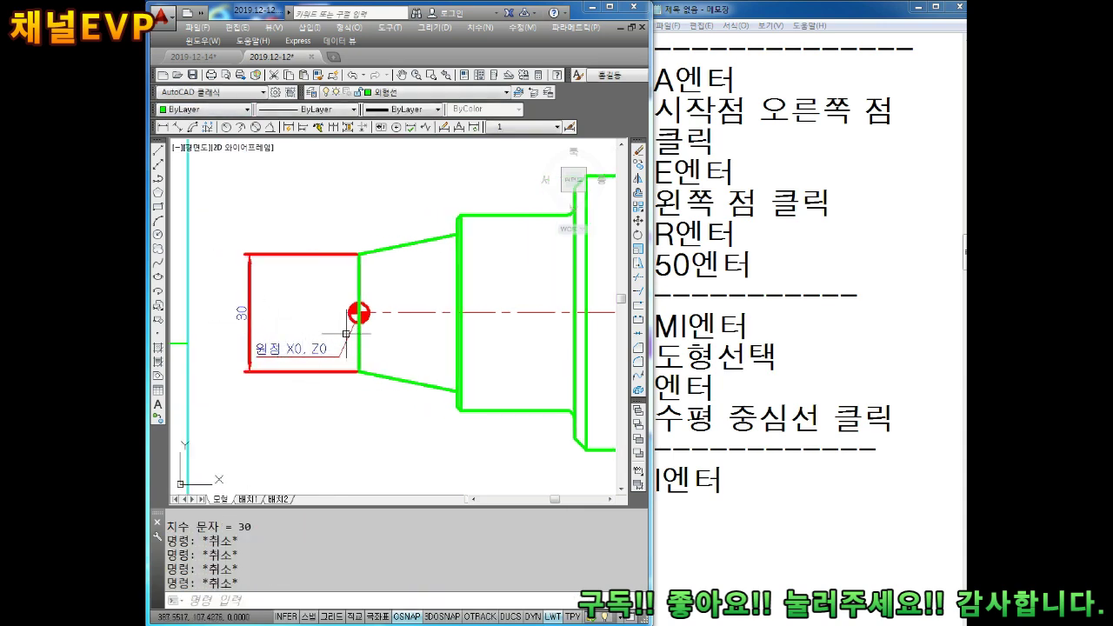
pyautogui.press('Return')
pyautogui.scroll(4, 469, 222)
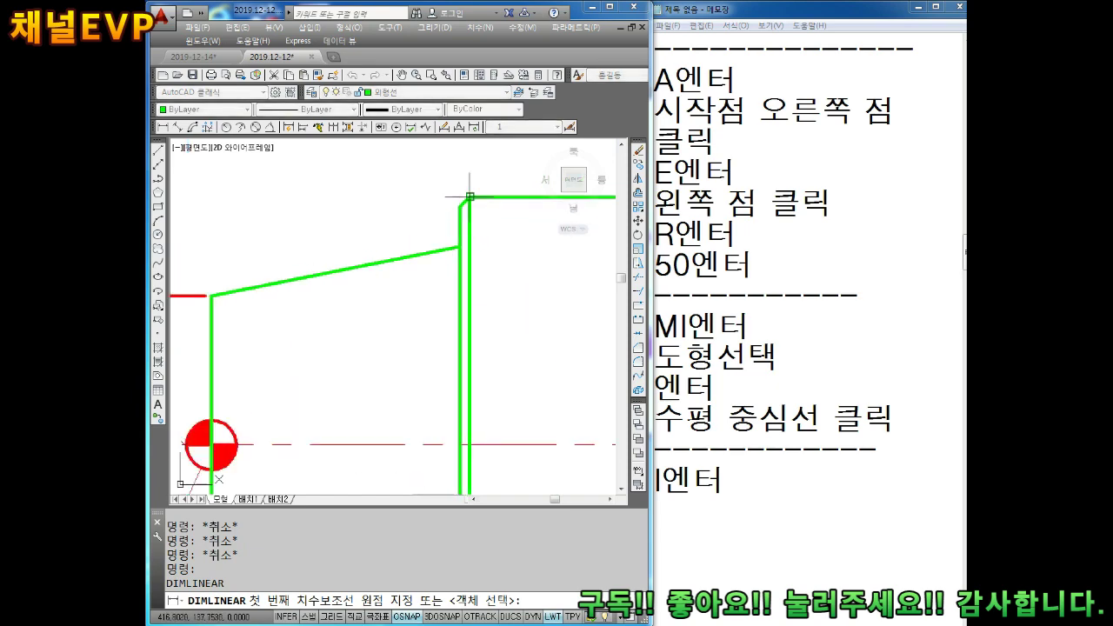
pyautogui.click(470, 196)
pyautogui.scroll(-4, 461, 237)
pyautogui.click(465, 412)
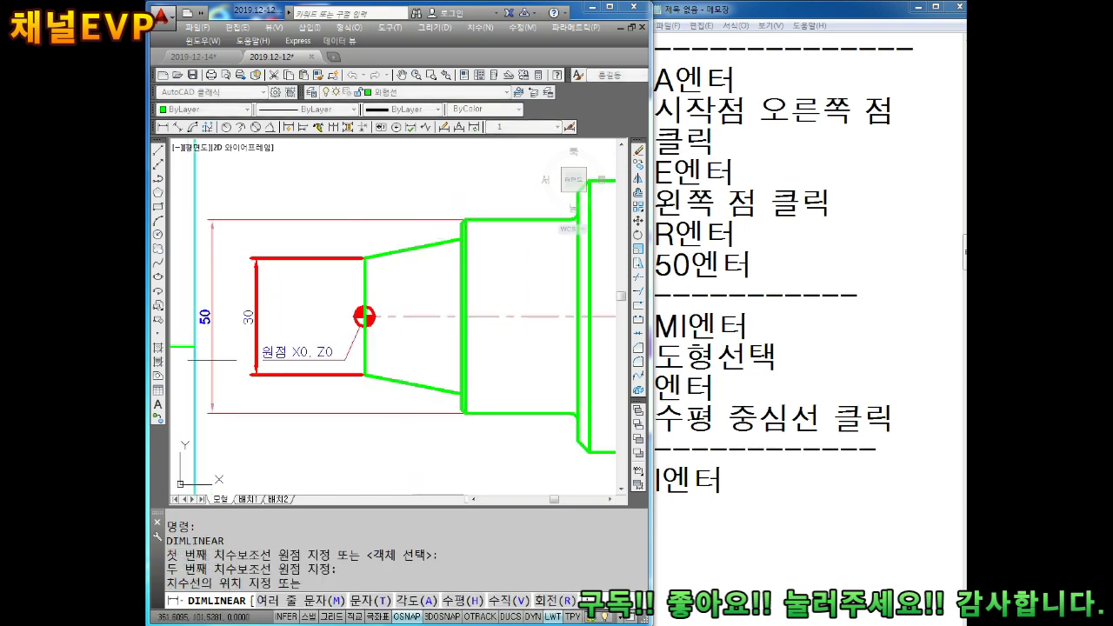
pyautogui.click(230, 347)
pyautogui.press('Escape')
# - Make 치수선 the current layer
pyautogui.scroll(-2, 304, 299)
pyautogui.scroll(-1, 304, 299)
pyautogui.scroll(3, 304, 299)
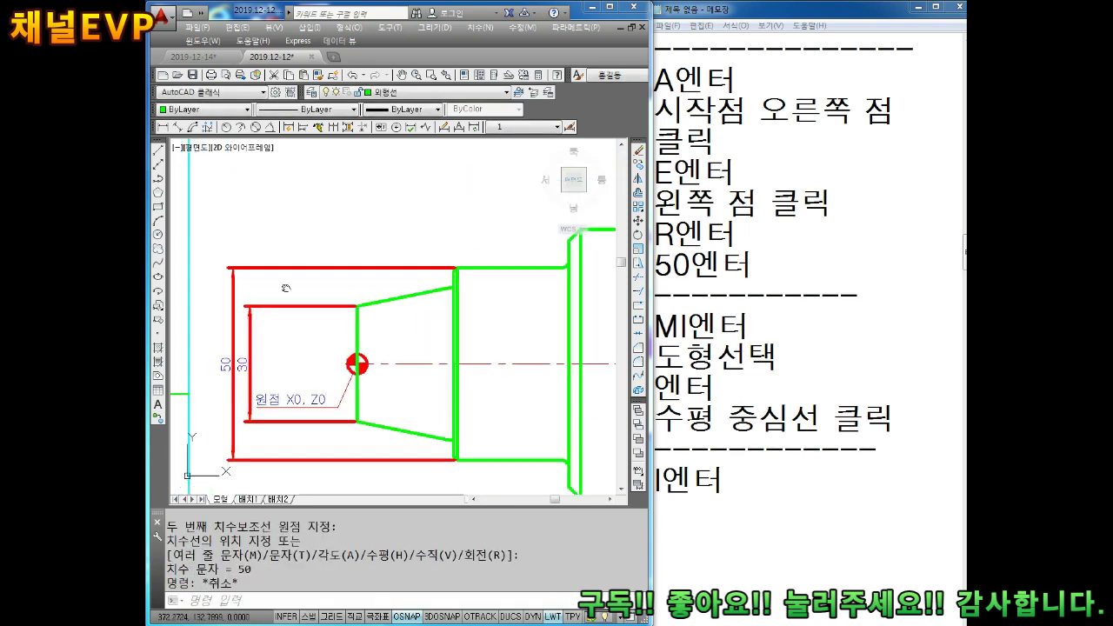
pyautogui.press('Escape')
pyautogui.scroll(-2, 377, 343)
pyautogui.scroll(-1, 379, 295)
pyautogui.press('Escape')
pyautogui.press('Escape')
pyautogui.press('Escape')
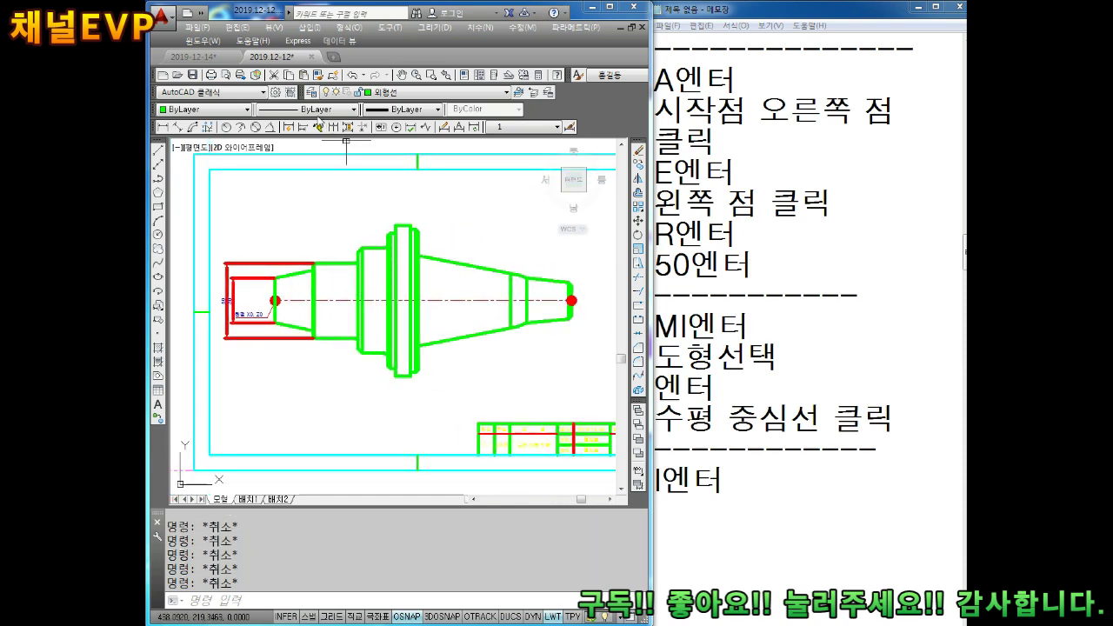
pyautogui.click(365, 92)
pyautogui.click(388, 184)
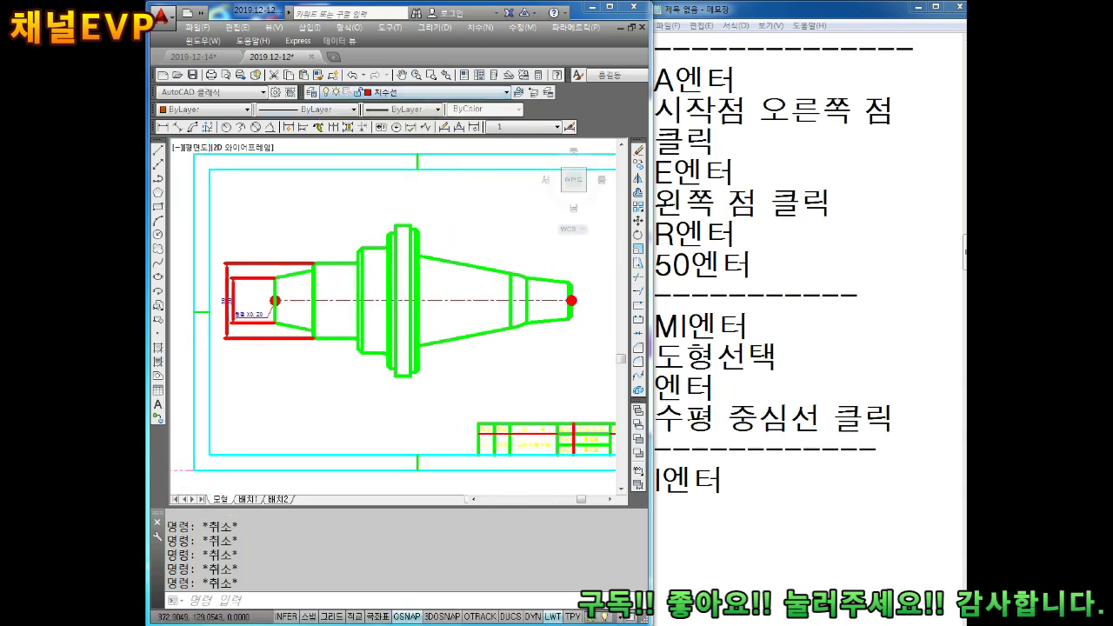
pyautogui.scroll(4, 252, 261)
# - Move the red outline and dimensions onto the 치수선 layer
pyautogui.click(257, 224)
pyautogui.click(178, 448)
pyautogui.click(418, 92)
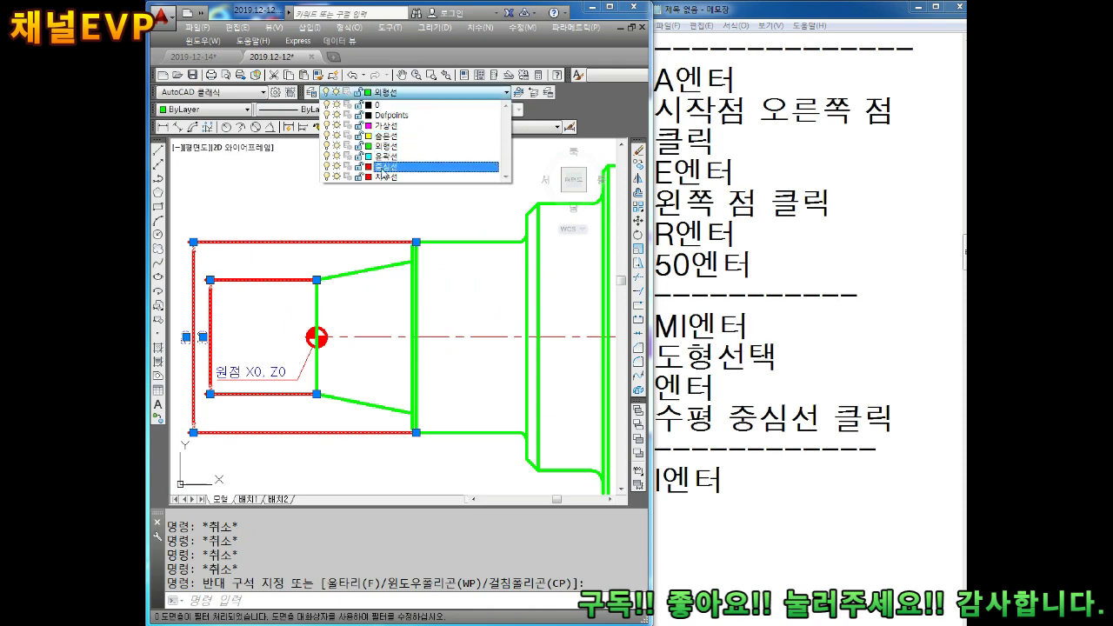
pyautogui.click(383, 173)
pyautogui.press('Escape')
pyautogui.press('Escape')
pyautogui.press('Escape')
pyautogui.scroll(-3, 494, 281)
pyautogui.scroll(-3, 494, 281)
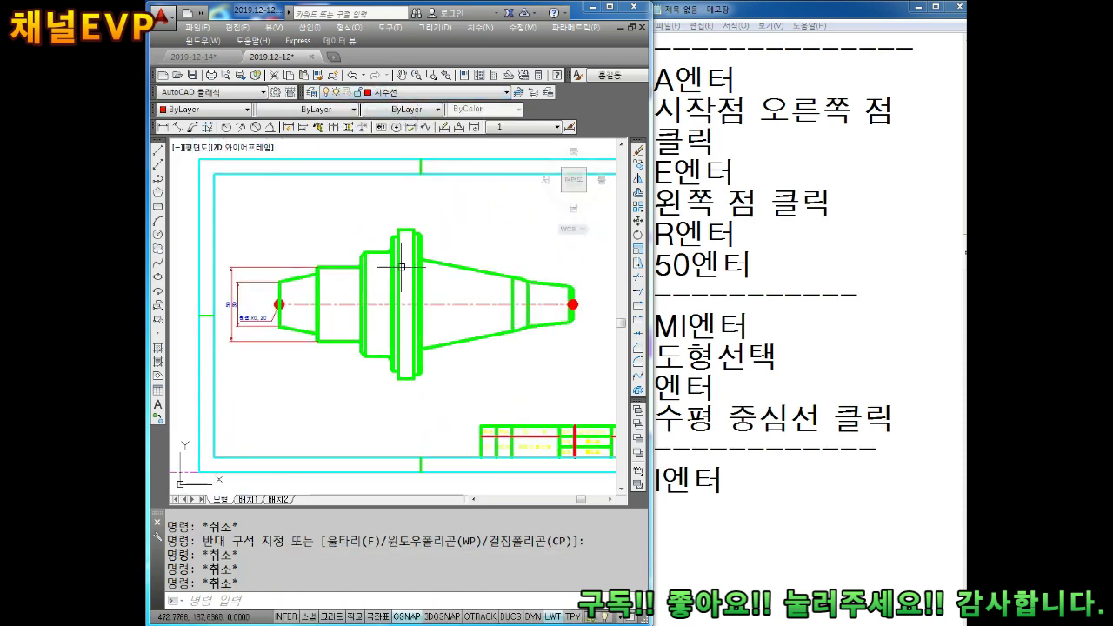
pyautogui.scroll(-2, 494, 281)
pyautogui.press('Escape')
pyautogui.write('M')
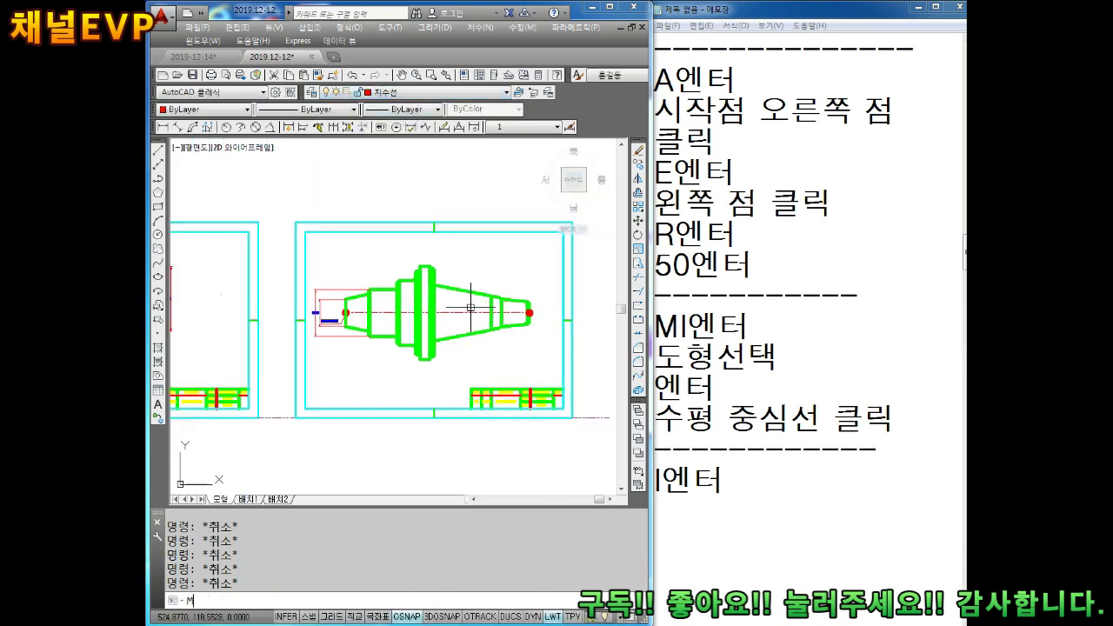
pyautogui.press('Return')
pyautogui.click(536, 252)
pyautogui.click(313, 375)
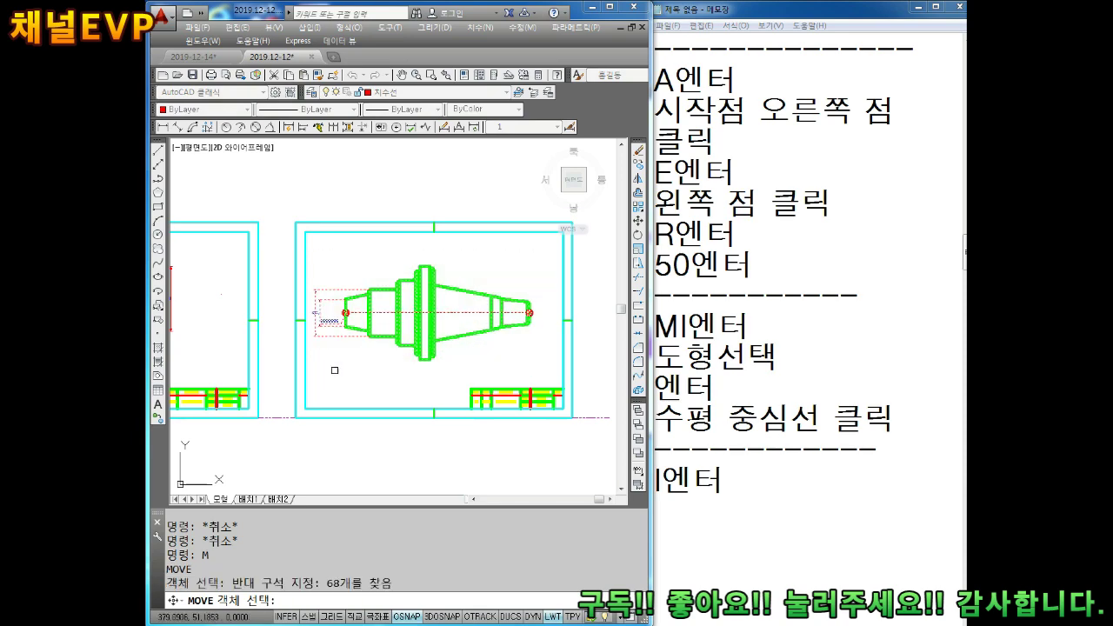
pyautogui.press('Return')
pyautogui.scroll(4, 438, 310)
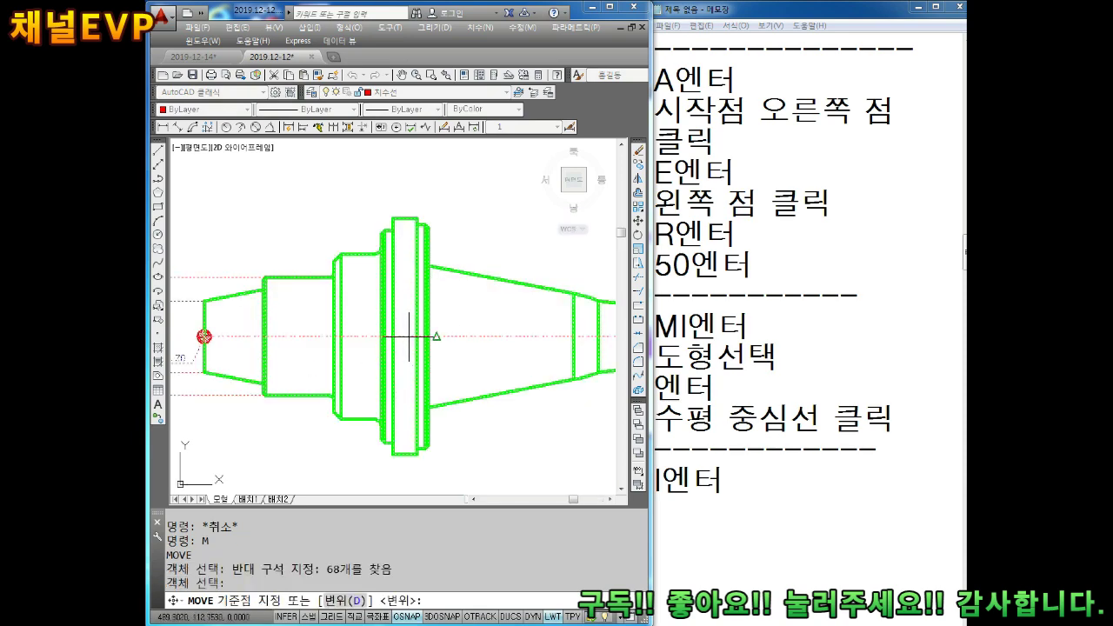
pyautogui.click(408, 337)
pyautogui.scroll(-3, 457, 334)
pyautogui.press('Escape')
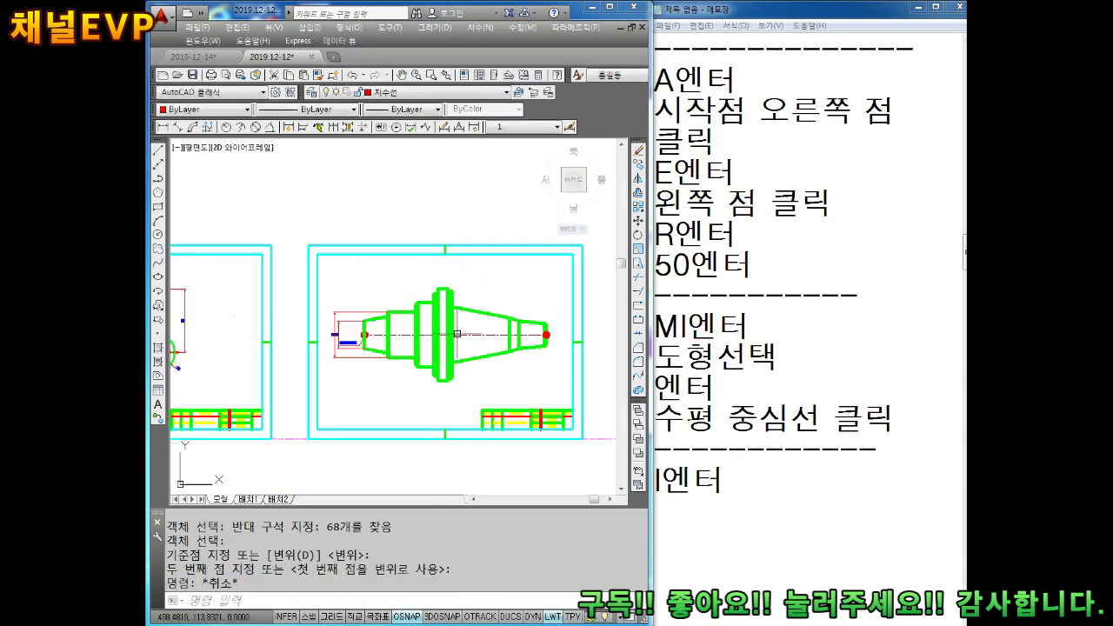
pyautogui.moveTo(469, 331); pyautogui.dragTo(559, 334, button='middle')
pyautogui.scroll(4, 489, 333)
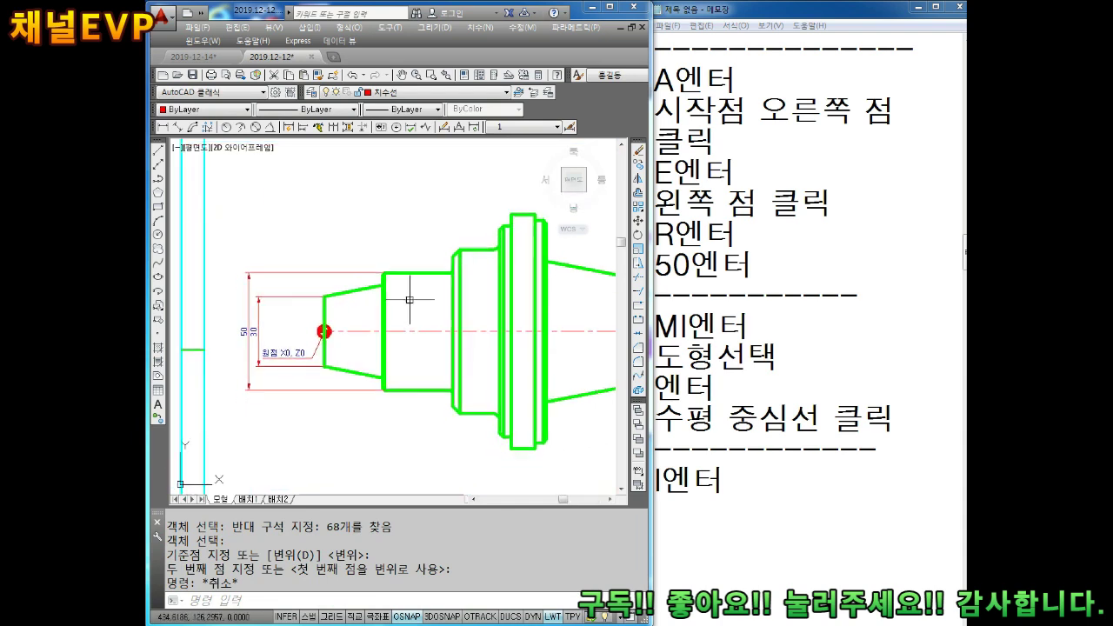
pyautogui.press('Escape')
pyautogui.press('Escape')
pyautogui.press('Escape')
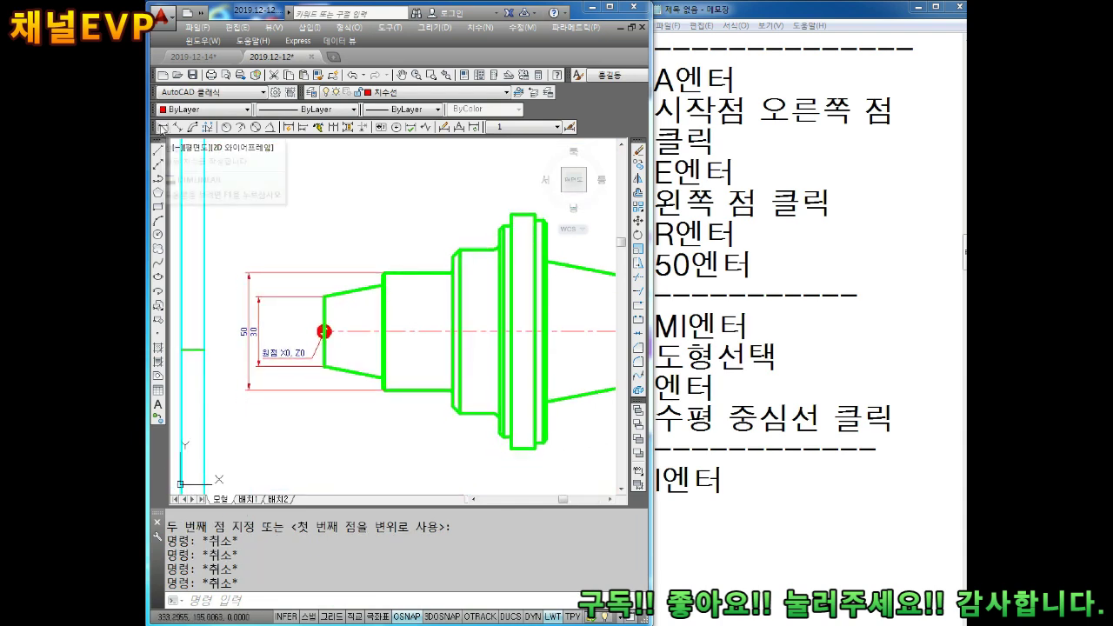
# - Add a vertical 70 dimension across the next step, left of the 50
pyautogui.click(161, 127)
pyautogui.scroll(2, 466, 263)
pyautogui.scroll(-1, 452, 230)
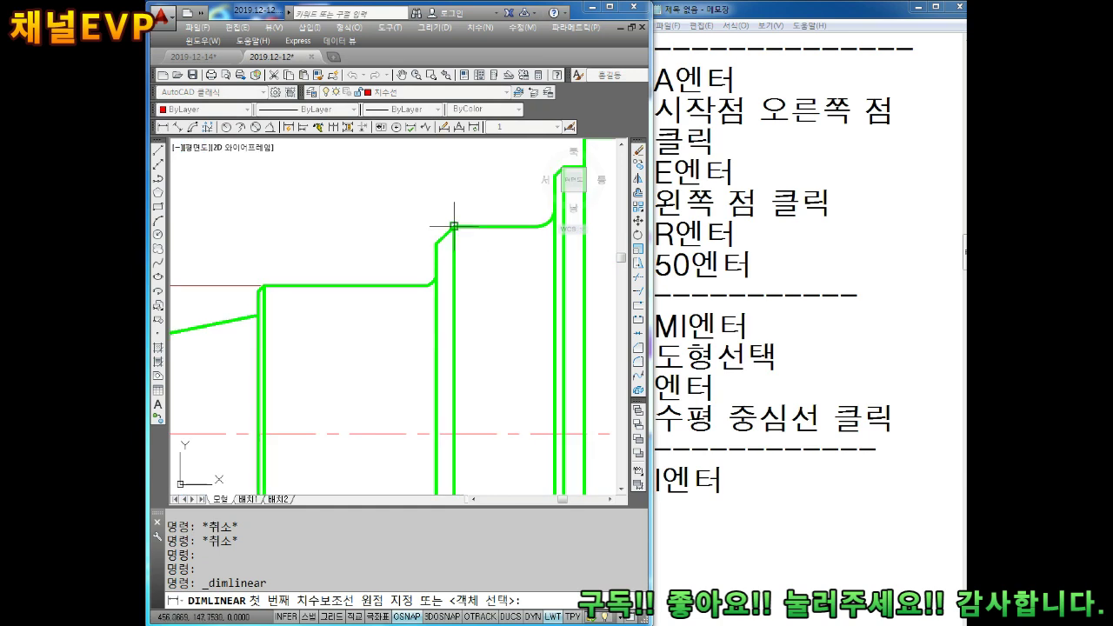
pyautogui.click(454, 228)
pyautogui.scroll(-1, 454, 260)
pyautogui.click(453, 405)
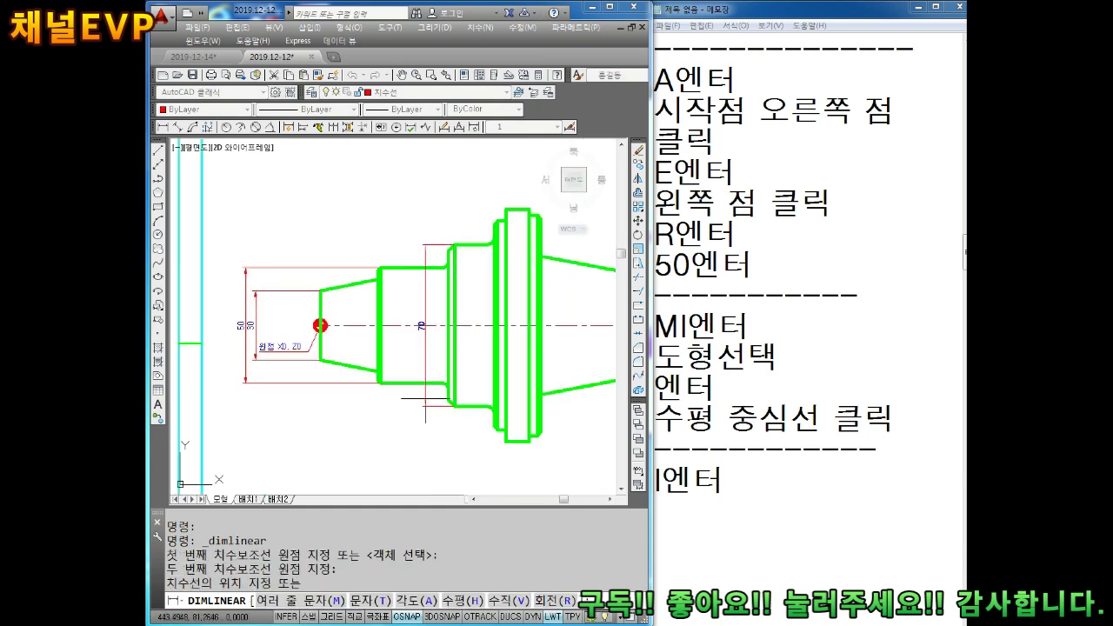
pyautogui.click(235, 352)
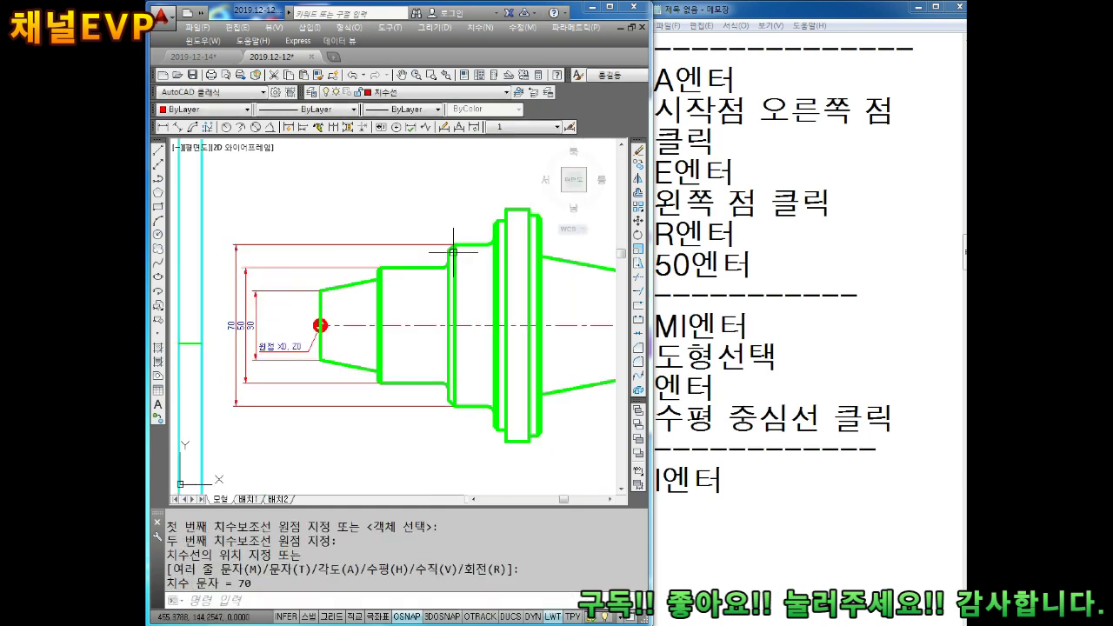
pyautogui.scroll(1, 453, 252)
# - Add a vertical 90 dimension across the part's larger step
pyautogui.press('Return')
pyautogui.scroll(1, 467, 234)
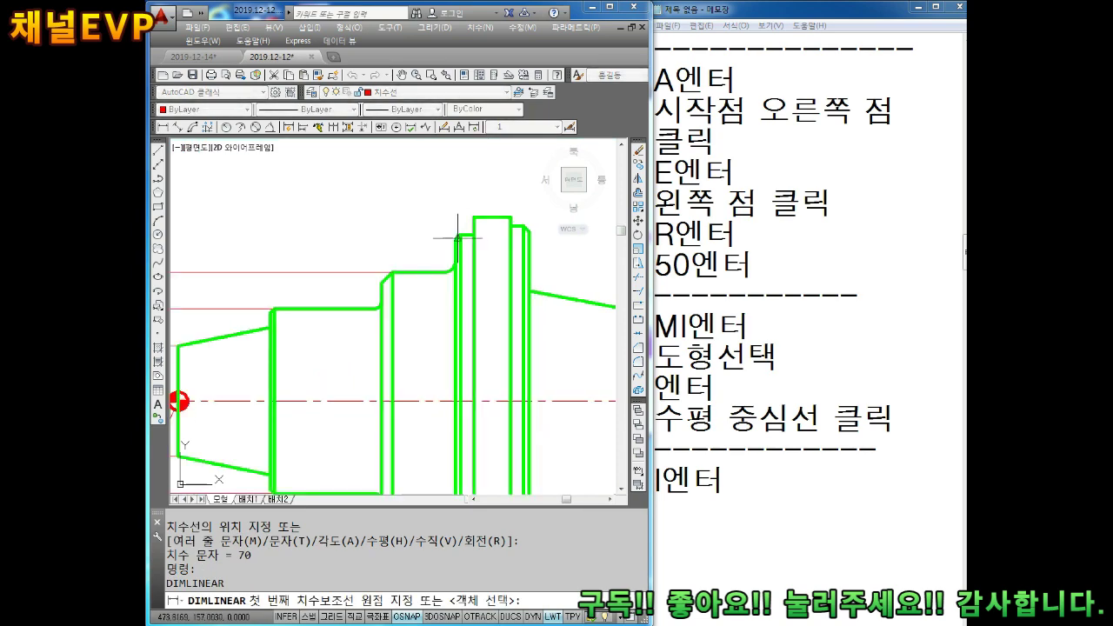
pyautogui.click(460, 235)
pyautogui.scroll(-2, 434, 287)
pyautogui.scroll(3, 401, 382)
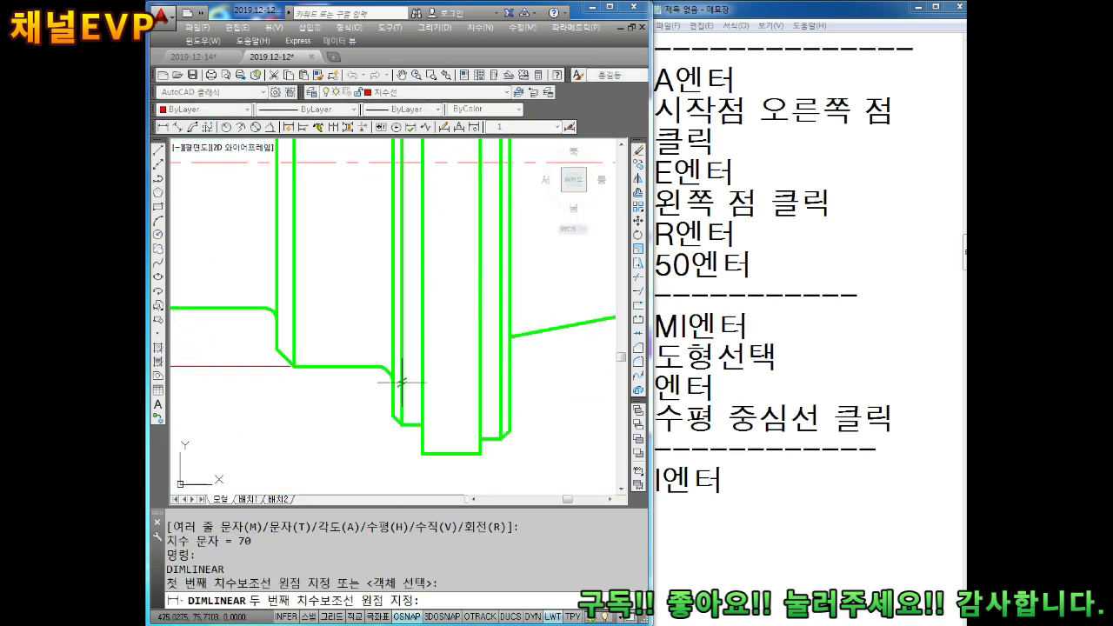
pyautogui.click(401, 425)
pyautogui.scroll(-3, 203, 298)
pyautogui.scroll(1, 269, 348)
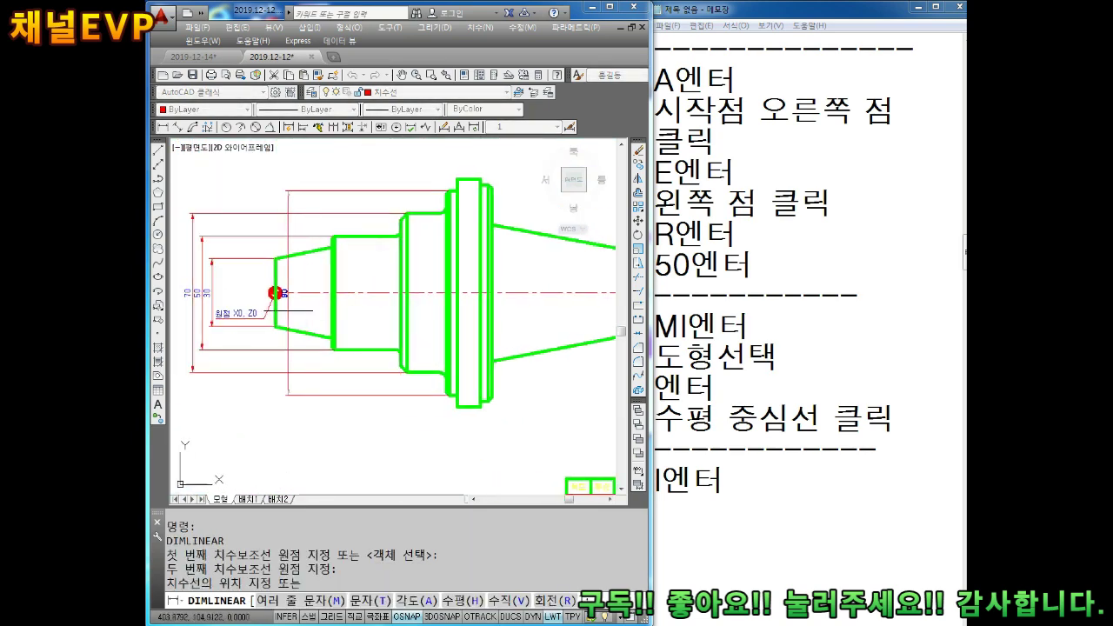
pyautogui.scroll(2, 409, 309)
pyautogui.click(310, 338)
pyautogui.scroll(-2, 323, 335)
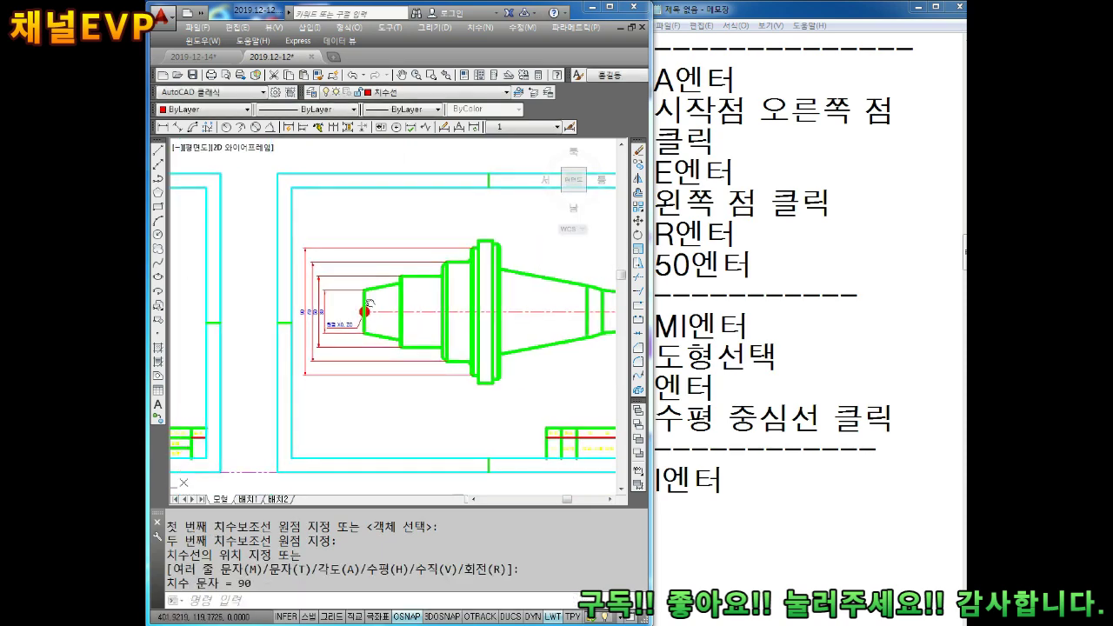
pyautogui.scroll(1, 375, 268)
pyautogui.scroll(1, 481, 280)
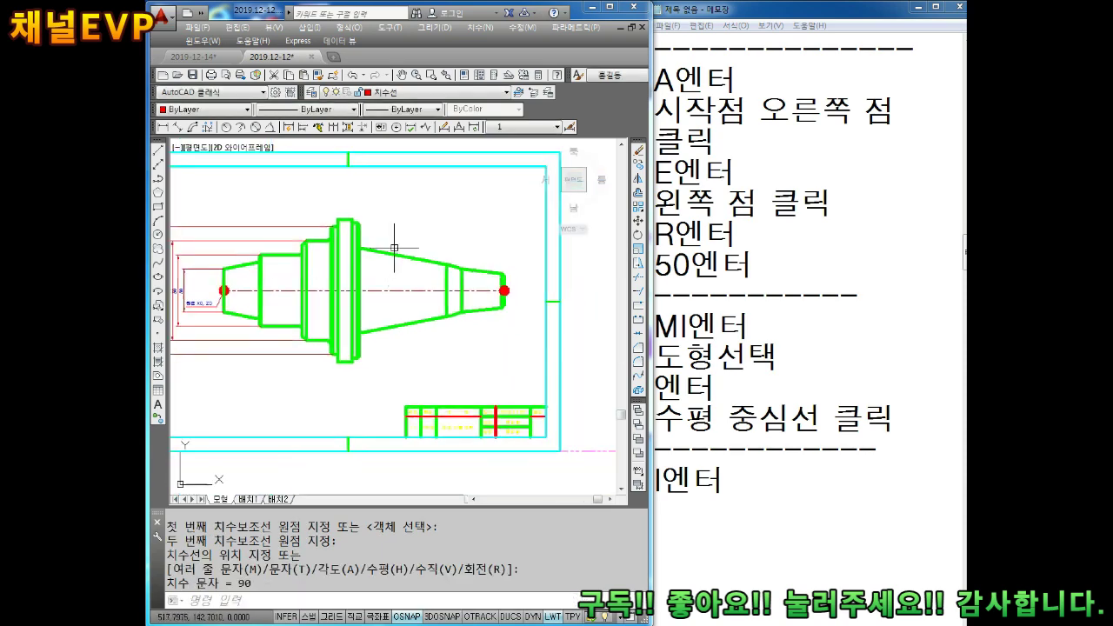
pyautogui.scroll(3, 409, 252)
# - Dimension the flange with a vertical 100 from its top to bottom corner
pyautogui.press('Return')
pyautogui.click(345, 227)
pyautogui.moveTo(397, 280); pyautogui.dragTo(373, 152, button='middle')
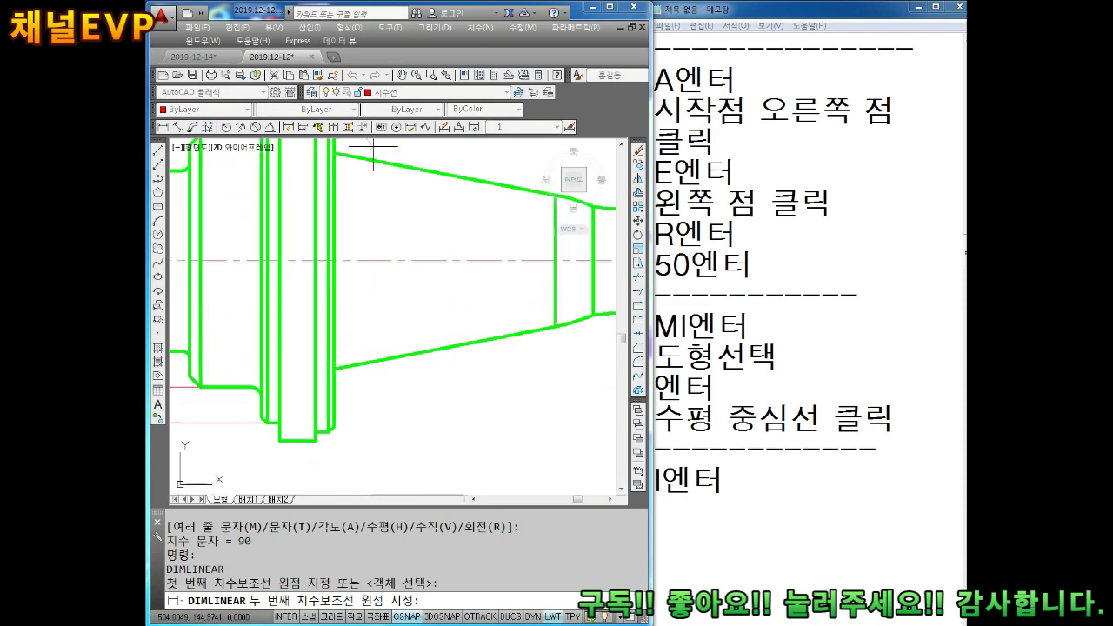
pyautogui.click(315, 441)
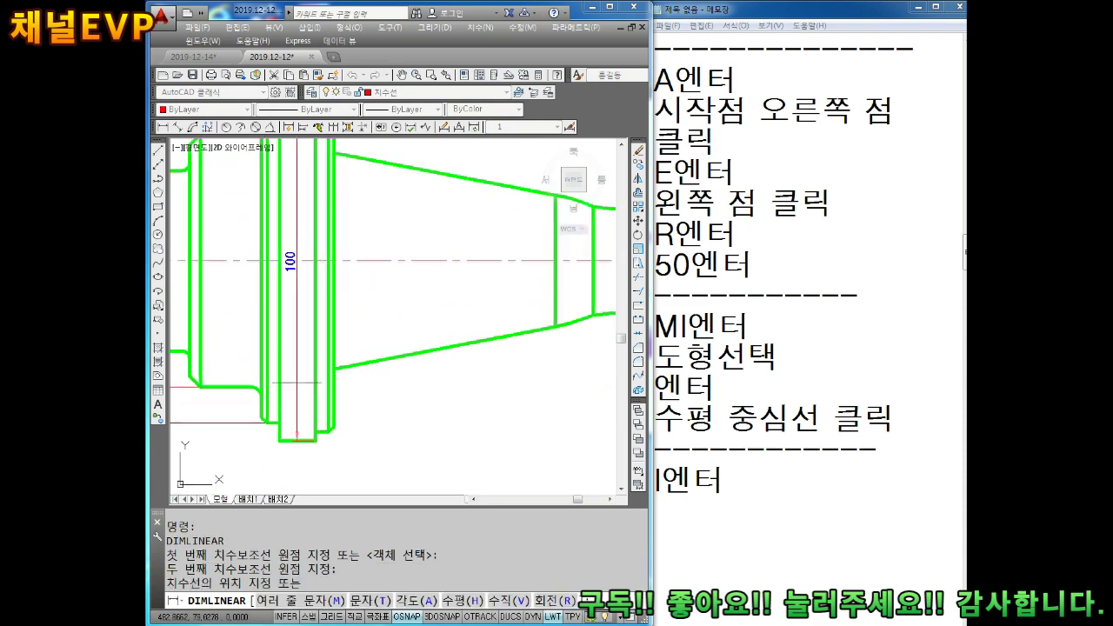
pyautogui.click(298, 382)
pyautogui.scroll(-2, 395, 252)
pyautogui.moveTo(396, 253); pyautogui.dragTo(394, 284, button='middle')
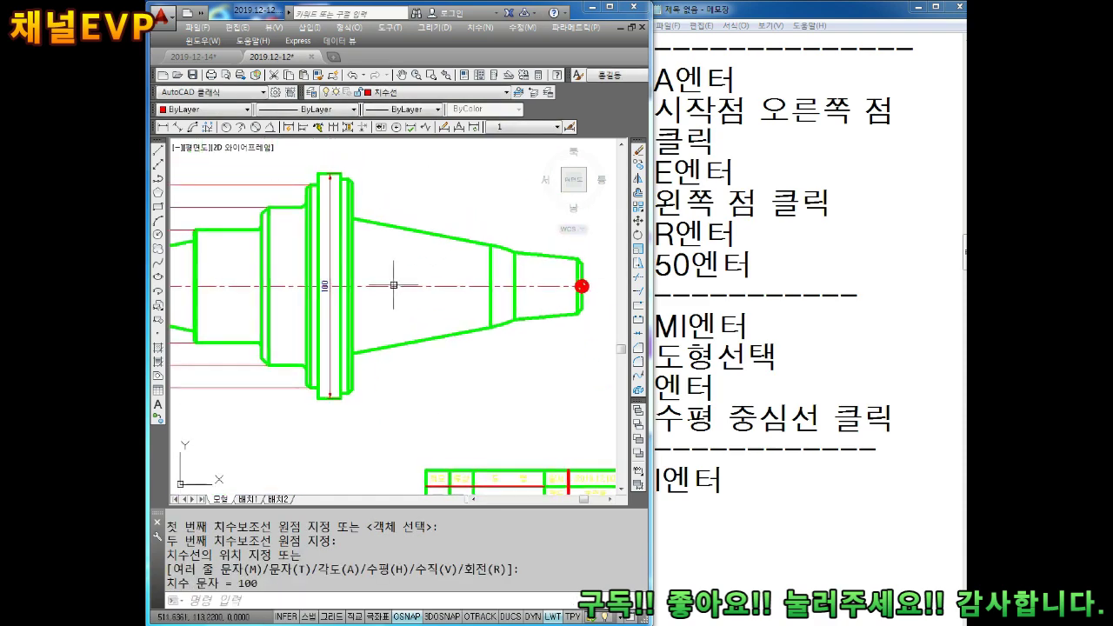
pyautogui.moveTo(439, 225)
pyautogui.mouseDown(button='middle')
pyautogui.moveTo(368, 227)
pyautogui.moveTo(373, 246)
pyautogui.mouseUp(button='middle')
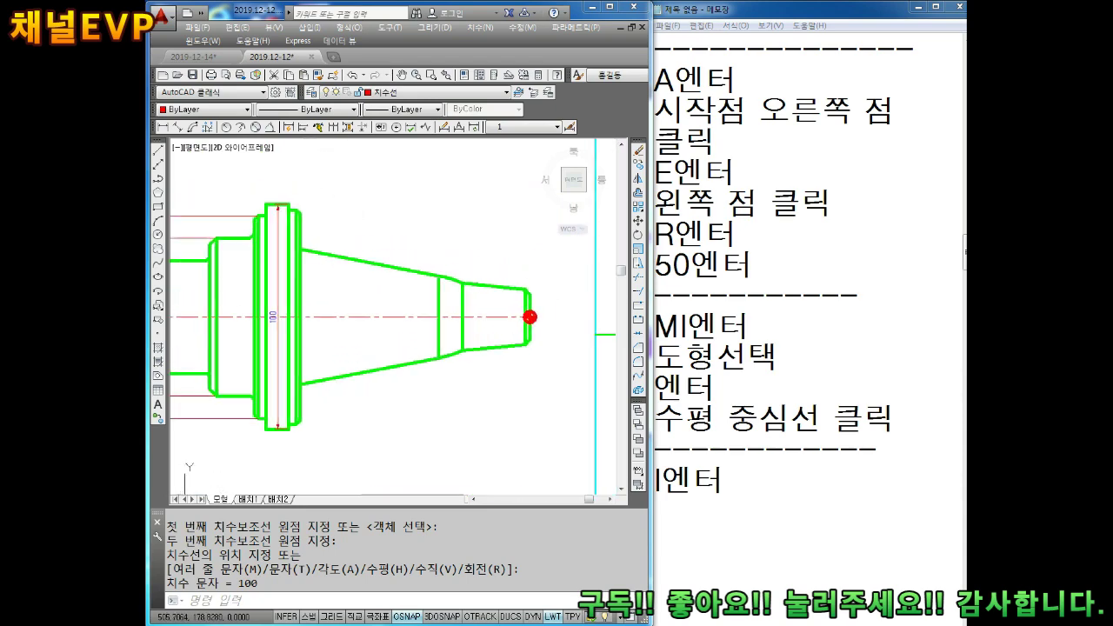
pyautogui.press('Escape')
pyautogui.press('Return')
pyautogui.scroll(4, 300, 213)
# - Add a vertical 95 diameter dimension at the start of the taper
pyautogui.click(300, 185)
pyautogui.scroll(-4, 300, 185)
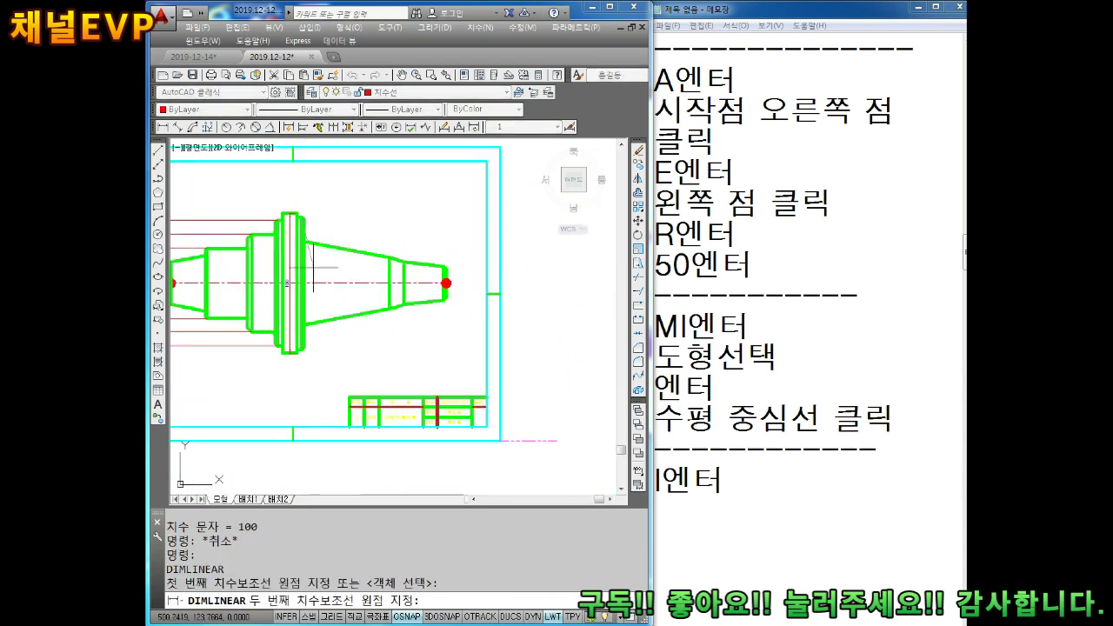
pyautogui.scroll(4, 318, 338)
pyautogui.click(325, 337)
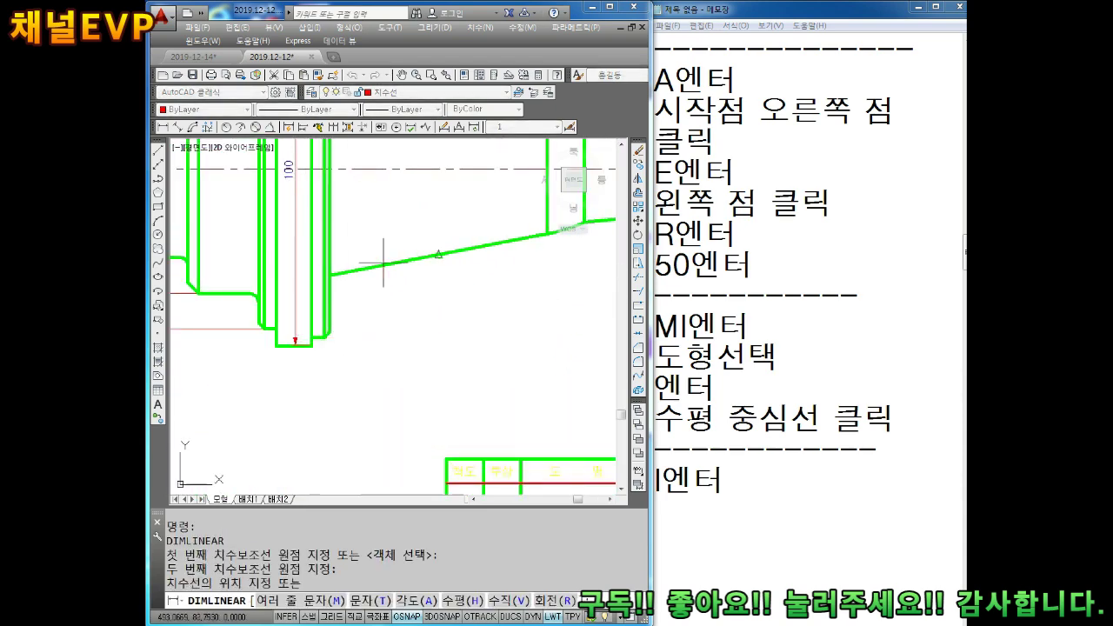
pyautogui.scroll(-3, 365, 286)
pyautogui.click(264, 252)
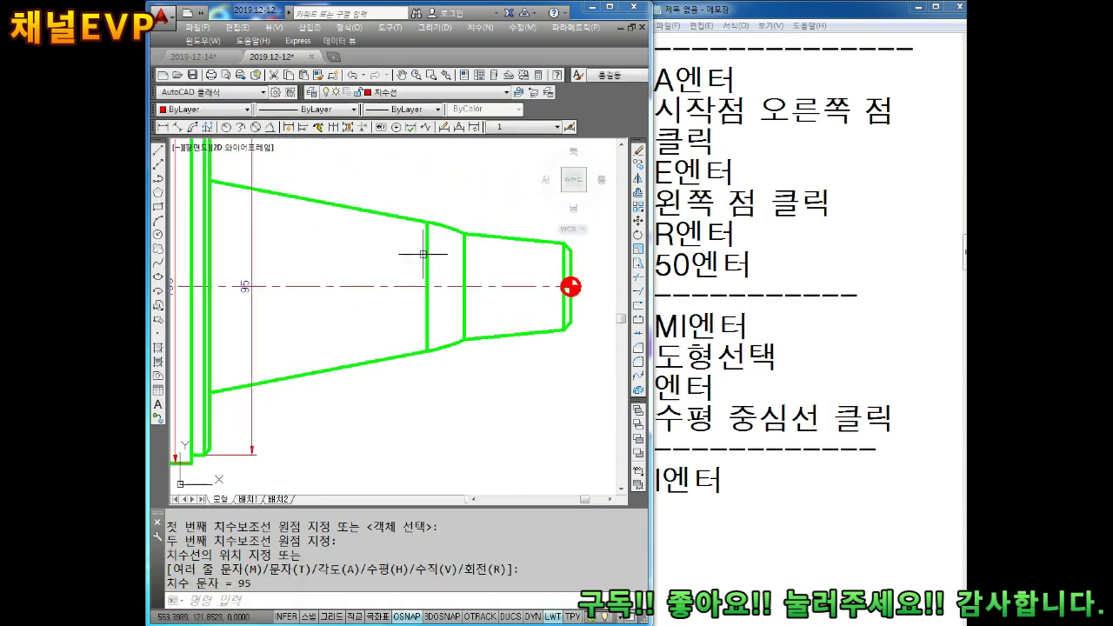
pyautogui.moveTo(424, 254); pyautogui.dragTo(372, 249, button='middle')
pyautogui.scroll(2, 336, 249)
pyautogui.press('Escape')
# - Dimension the next two taper steps with 36.5 and 30 diameters
pyautogui.press('Return')
pyautogui.scroll(3, 307, 244)
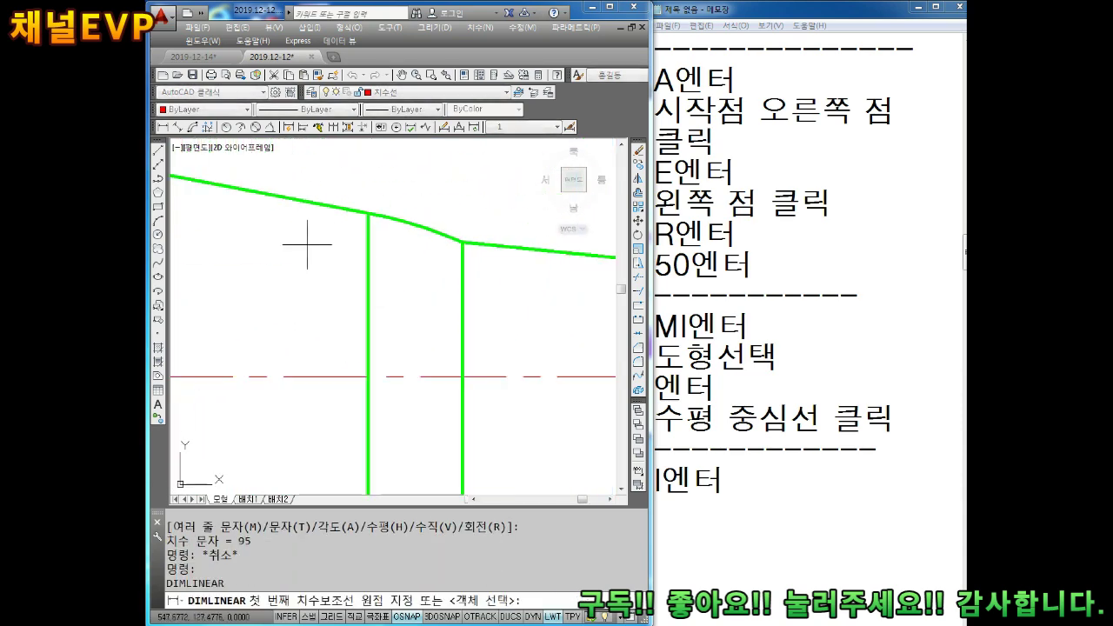
pyautogui.click(367, 212)
pyautogui.scroll(-4, 360, 256)
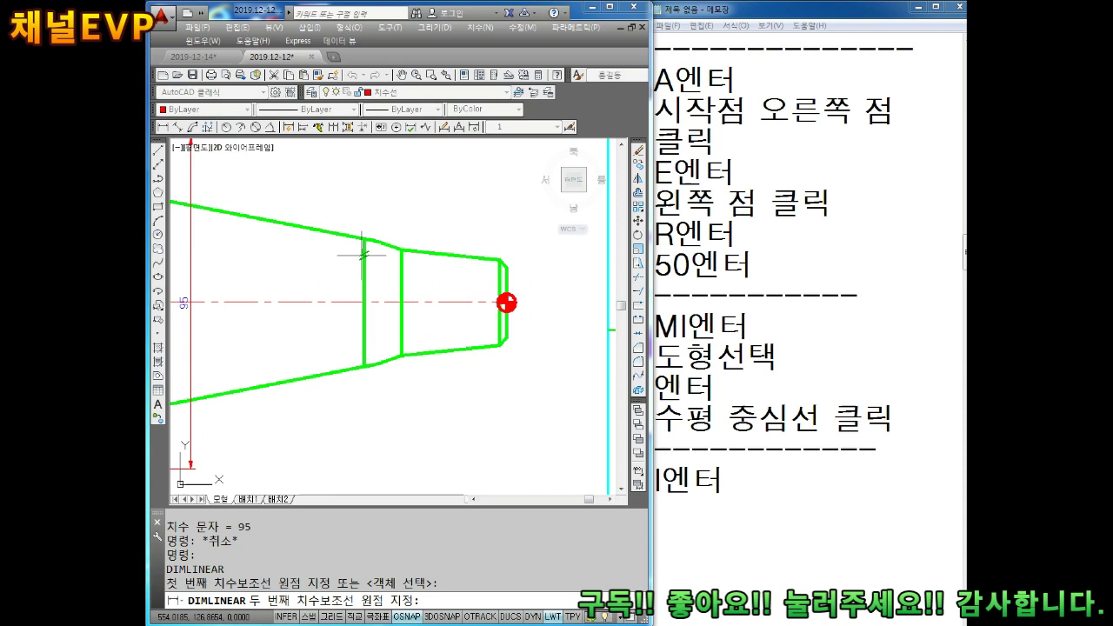
pyautogui.click(364, 366)
pyautogui.click(338, 200)
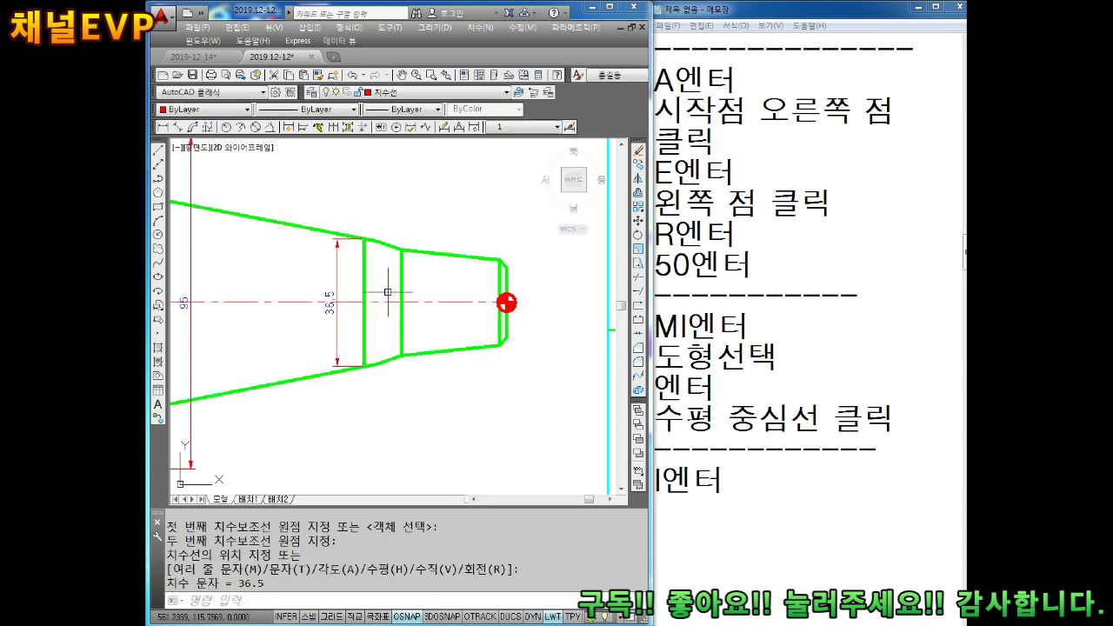
pyautogui.press('Return')
pyautogui.click(401, 250)
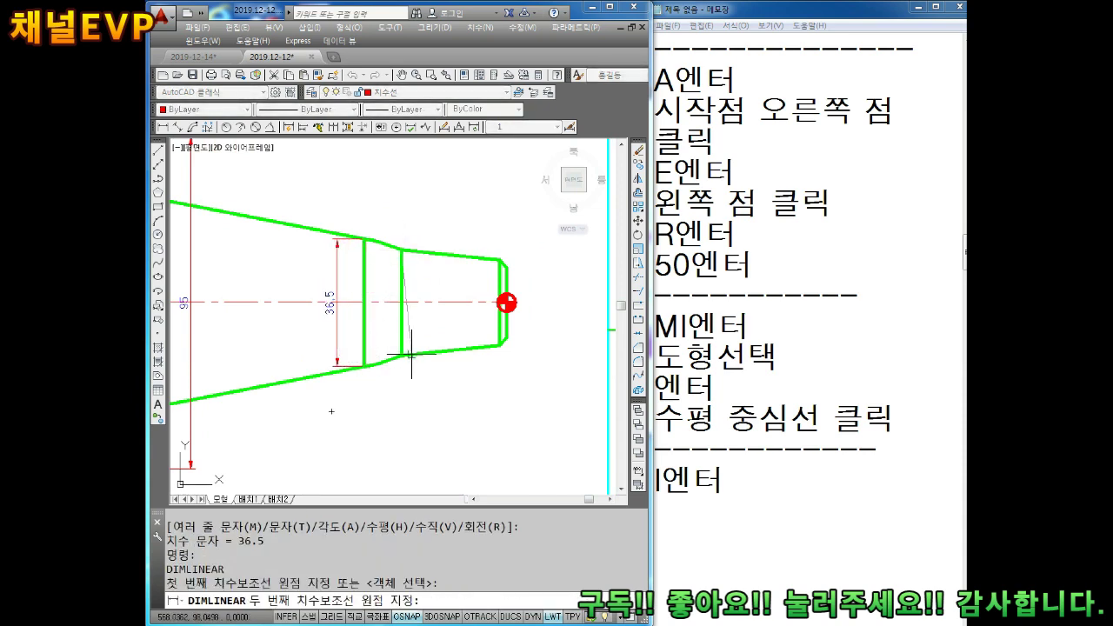
pyautogui.click(401, 355)
pyautogui.click(425, 300)
# - Add the 24.4 and 20 diameter dimensions at the right end
pyautogui.press('Return')
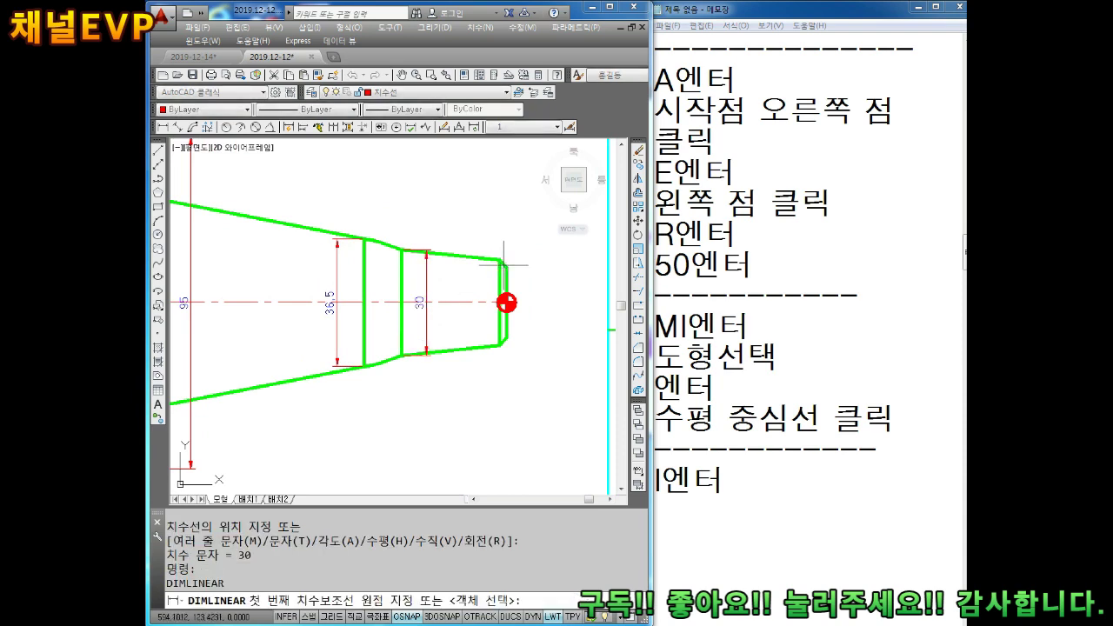
pyautogui.scroll(3, 483, 258)
pyautogui.click(473, 249)
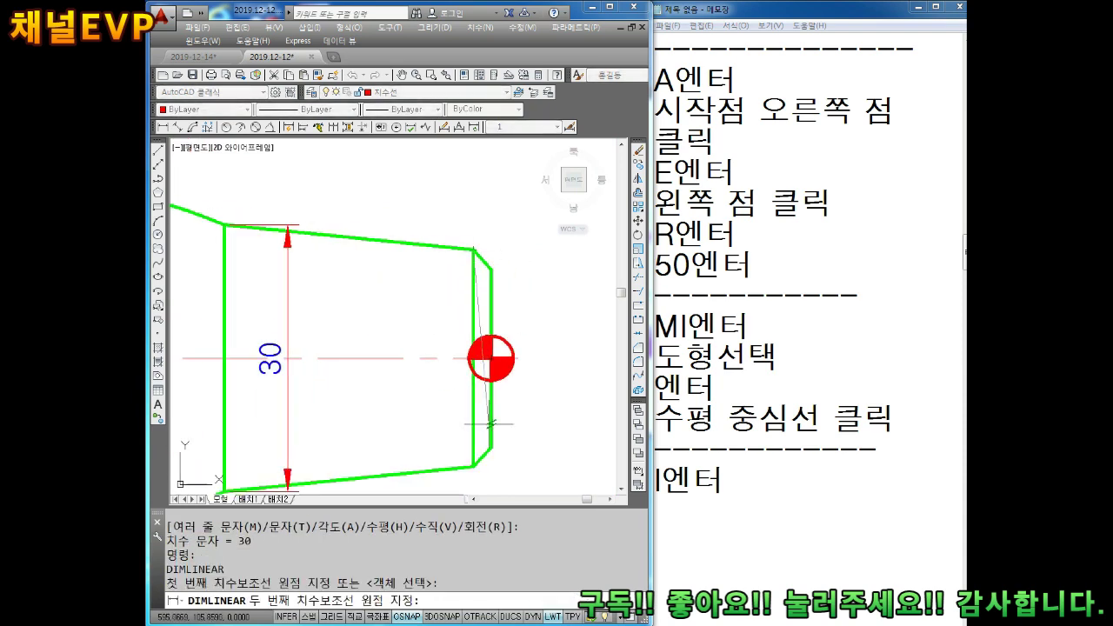
pyautogui.click(473, 467)
pyautogui.click(549, 374)
pyautogui.press('Return')
pyautogui.moveTo(490, 270); pyautogui.dragTo(432, 242, button='middle')
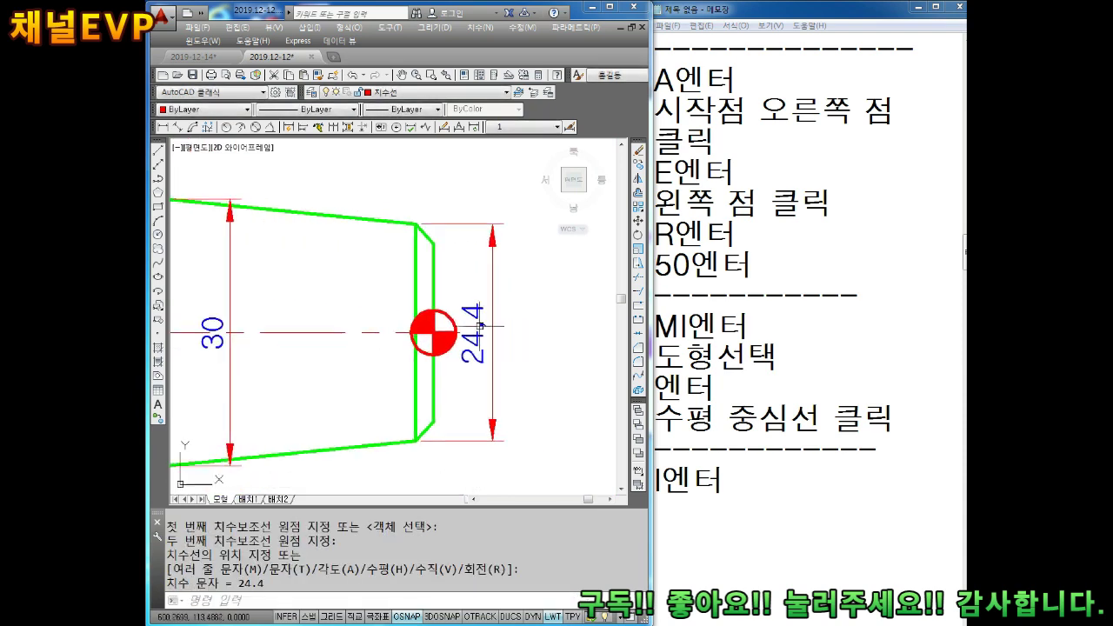
pyautogui.click(433, 242)
pyautogui.click(433, 422)
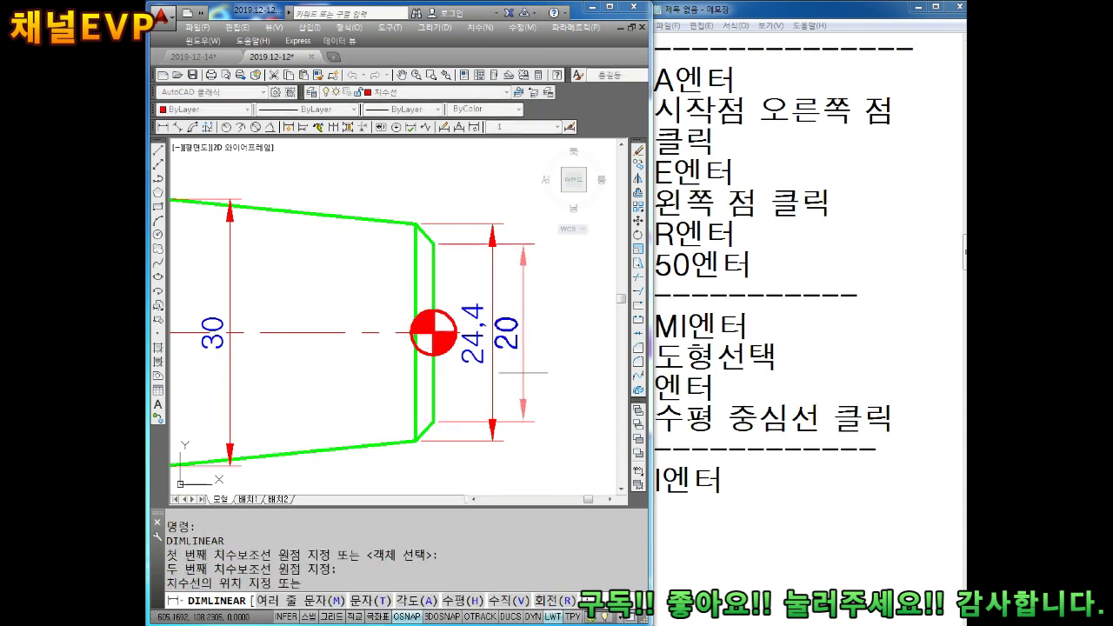
pyautogui.click(537, 367)
pyautogui.moveTo(536, 367); pyautogui.dragTo(484, 367, button='middle')
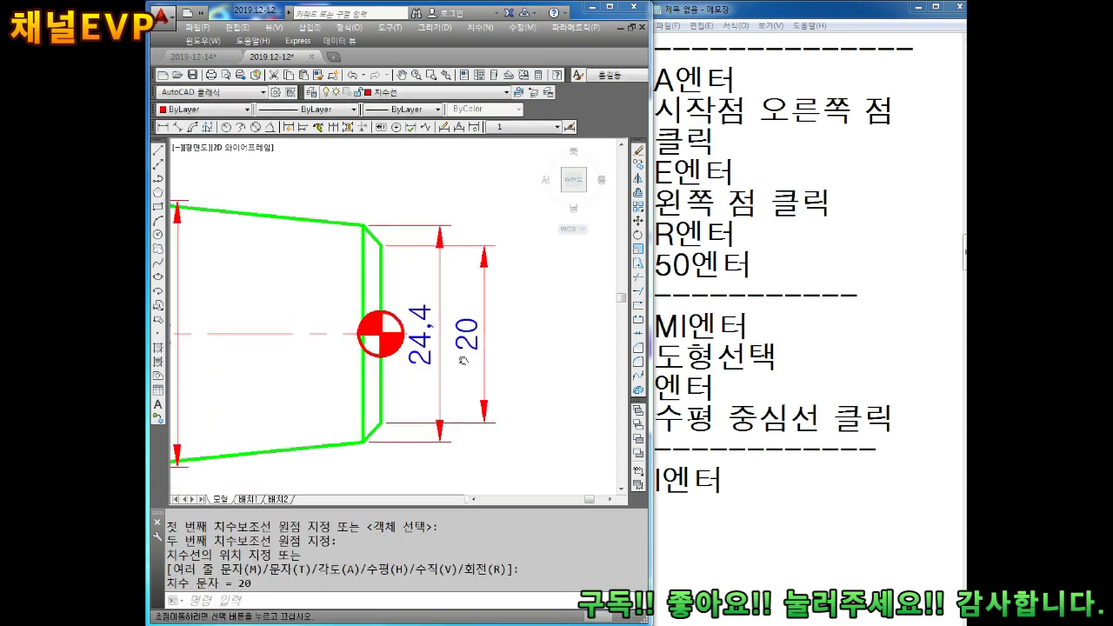
# - Move the 24.4 dimension so it sits outside the 20 dimension
pyautogui.press('Escape')
pyautogui.click(444, 446)
pyautogui.click(440, 443)
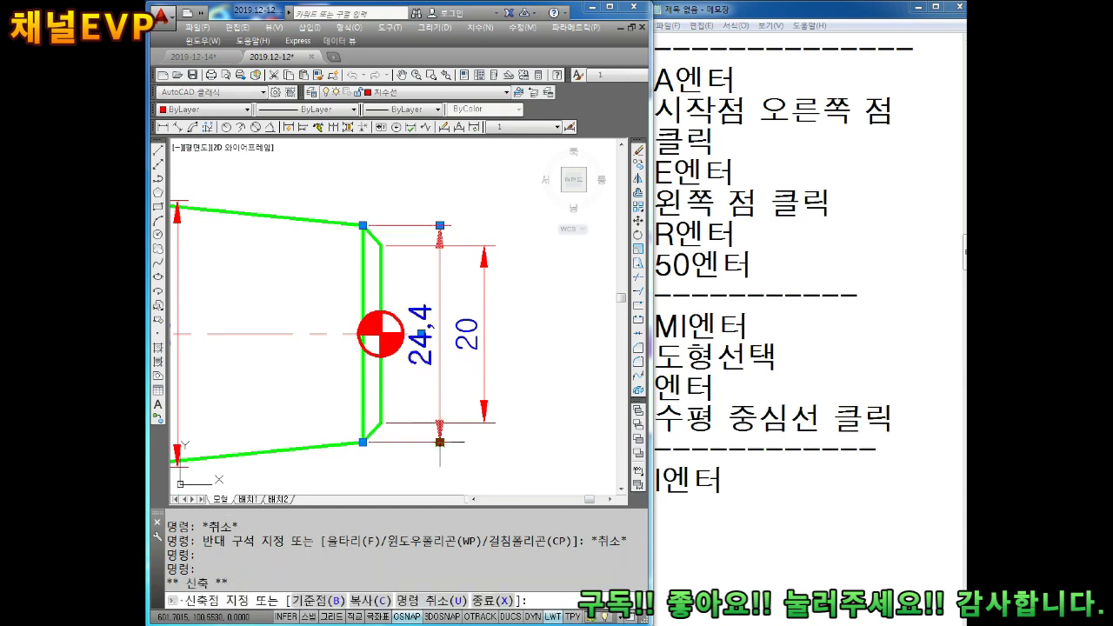
pyautogui.click(547, 360)
pyautogui.press('Escape')
pyautogui.scroll(-4, 591, 313)
pyautogui.scroll(-2, 513, 326)
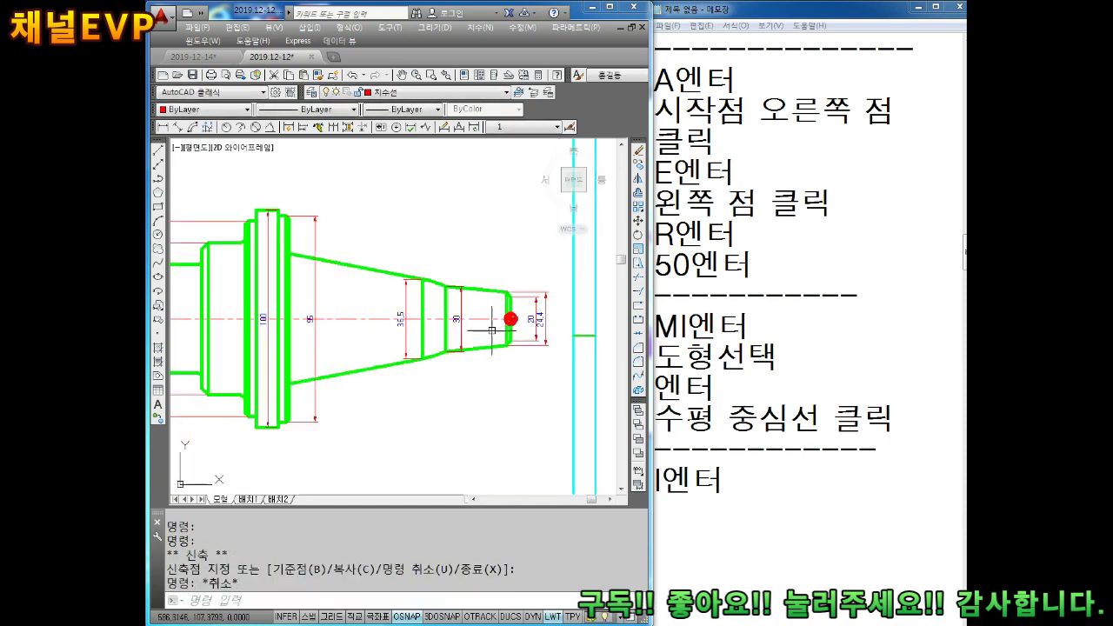
pyautogui.scroll(-2, 510, 299)
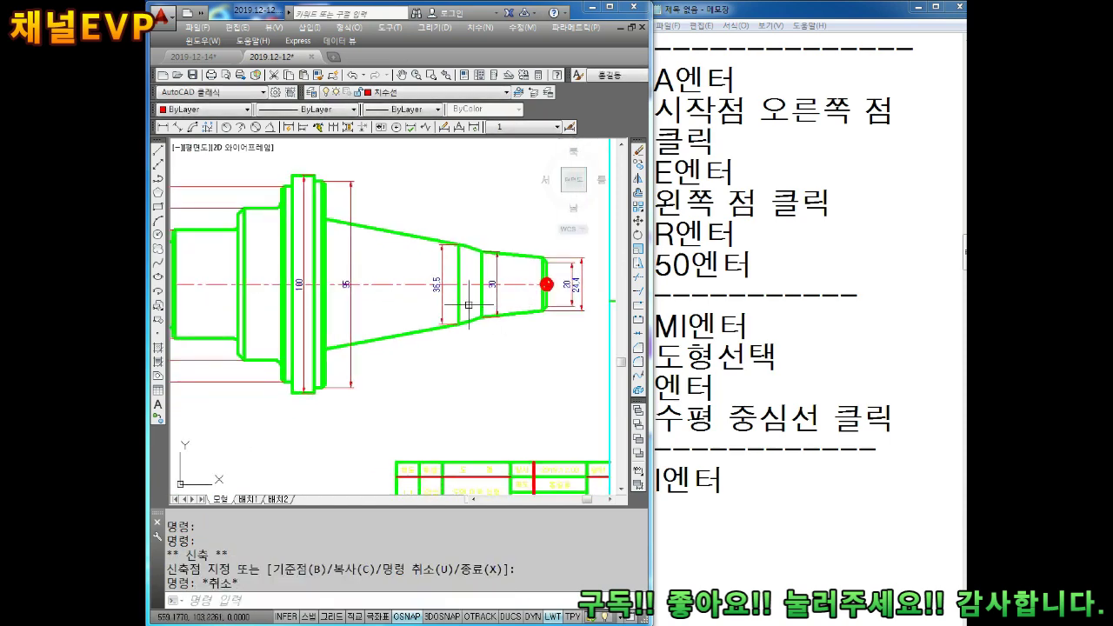
pyautogui.moveTo(469, 305); pyautogui.dragTo(558, 244, button='middle')
pyautogui.moveTo(437, 256); pyautogui.dragTo(513, 256, button='middle')
pyautogui.press('Escape')
pyautogui.press('Escape')
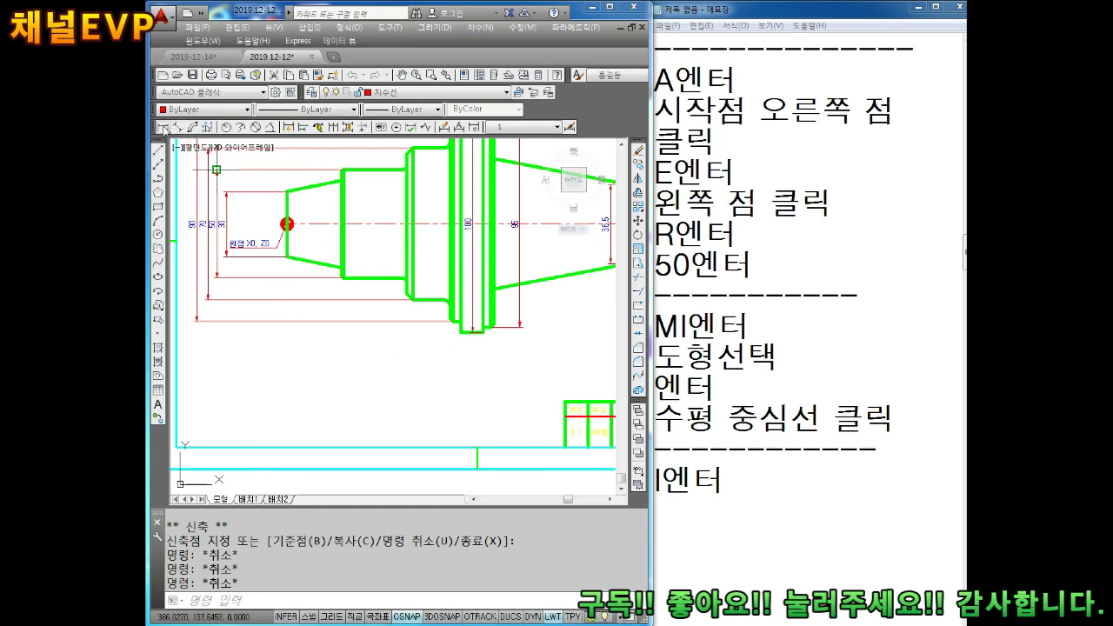
# - Place a 25 linear dimension from the part's left end, below the part
pyautogui.click(161, 127)
pyautogui.scroll(1, 261, 278)
pyautogui.scroll(1, 276, 285)
pyautogui.click(264, 260)
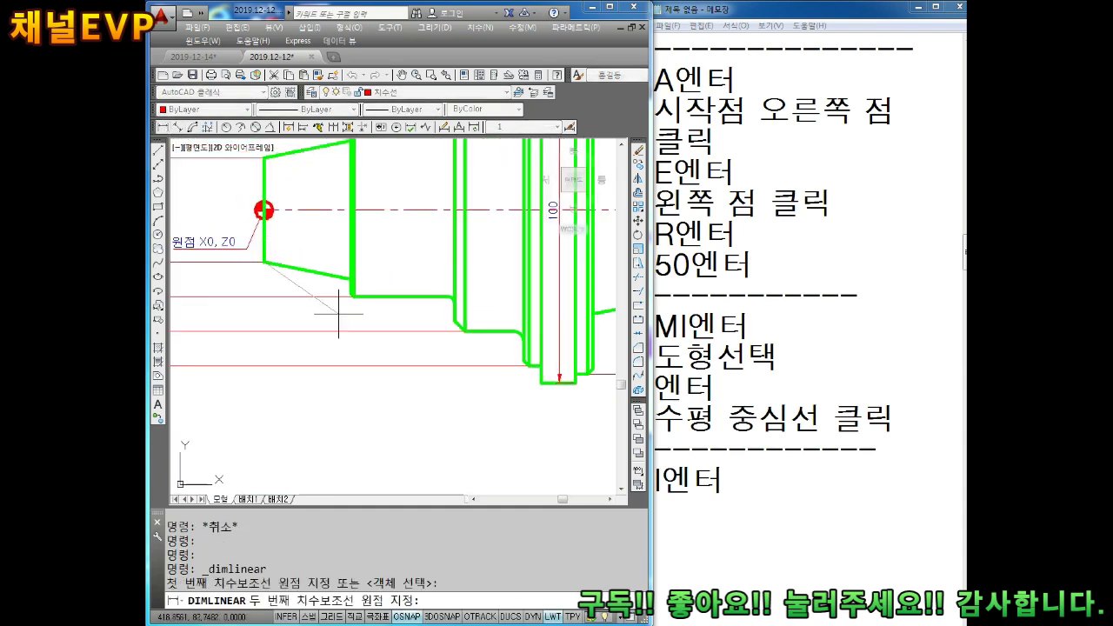
pyautogui.scroll(2, 349, 278)
pyautogui.click(346, 261)
pyautogui.scroll(-2, 339, 409)
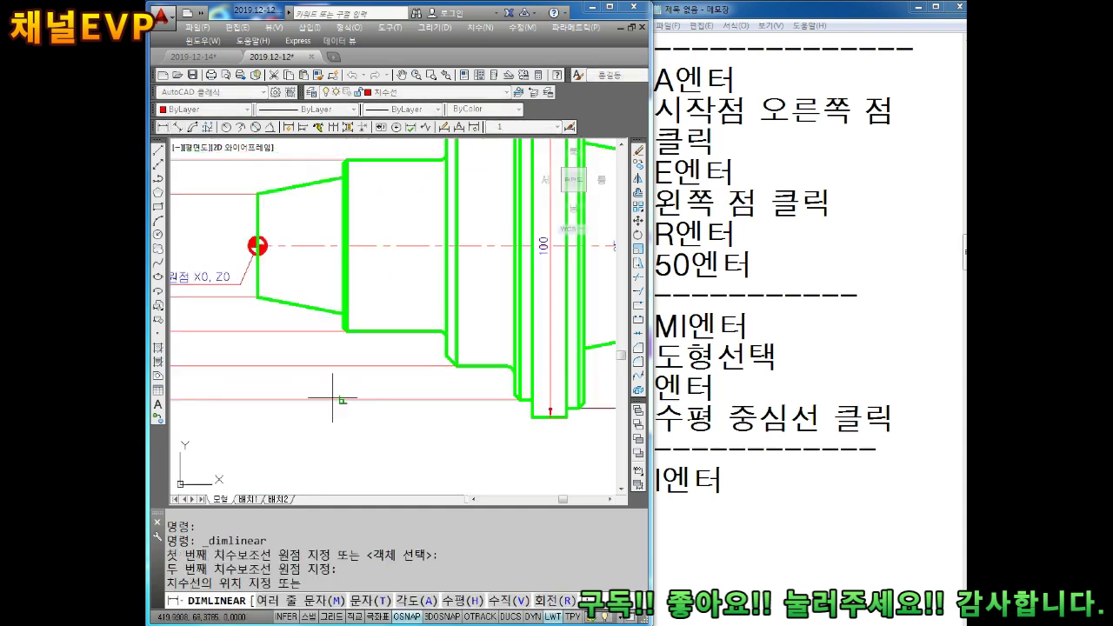
pyautogui.moveTo(340, 482); pyautogui.dragTo(332, 383, button='middle')
pyautogui.click(333, 406)
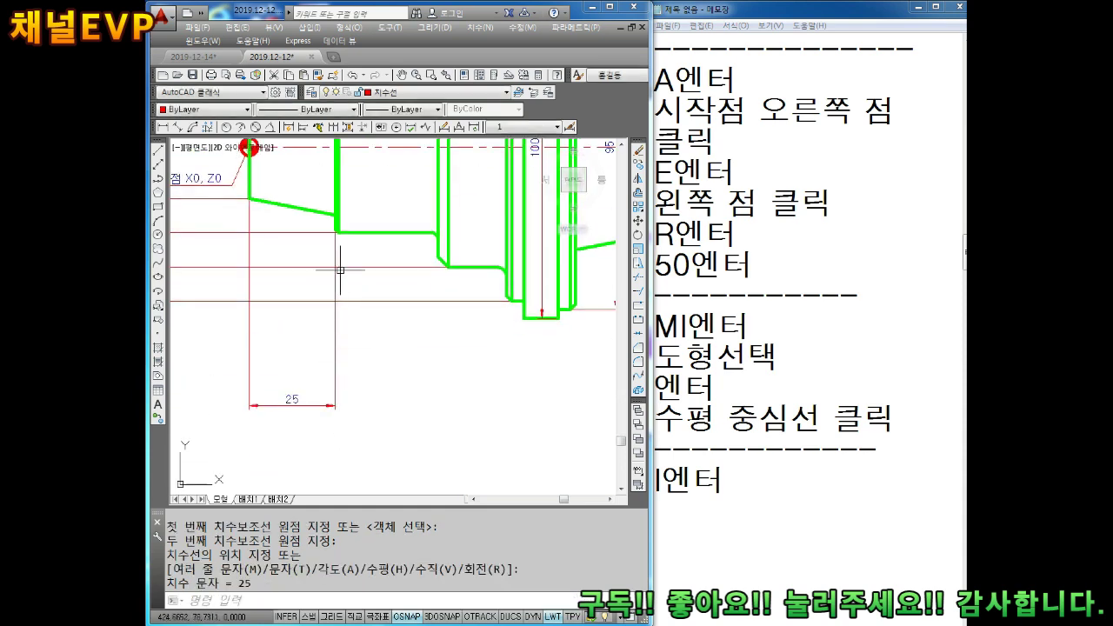
# - Chain continued dimensions of 28,5, 21,5 and 5 along the part
pyautogui.click(333, 128)
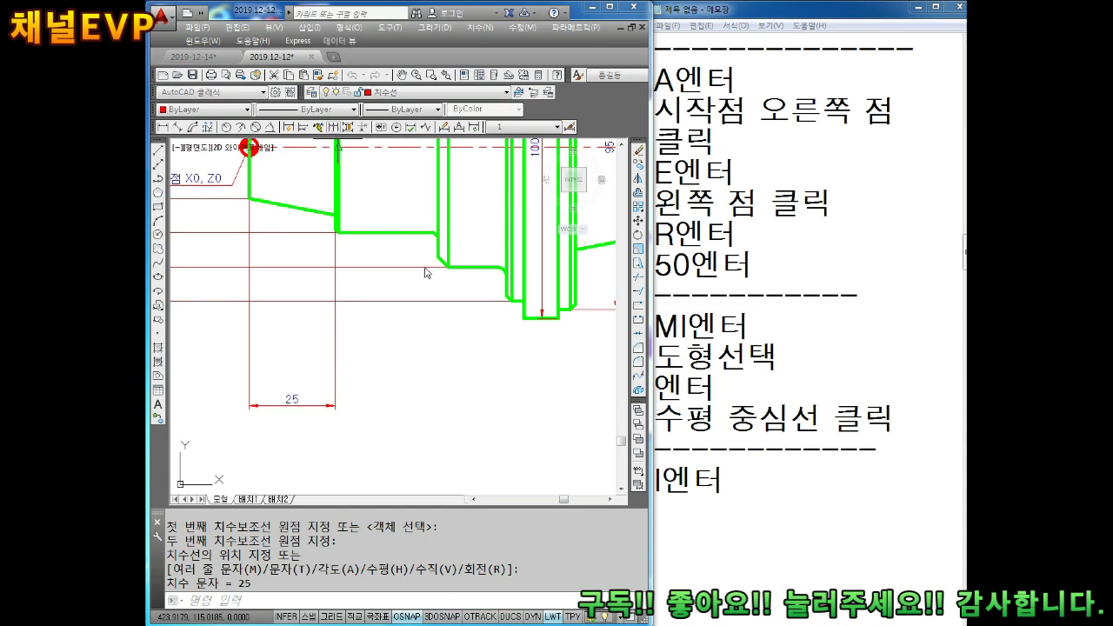
pyautogui.click(437, 257)
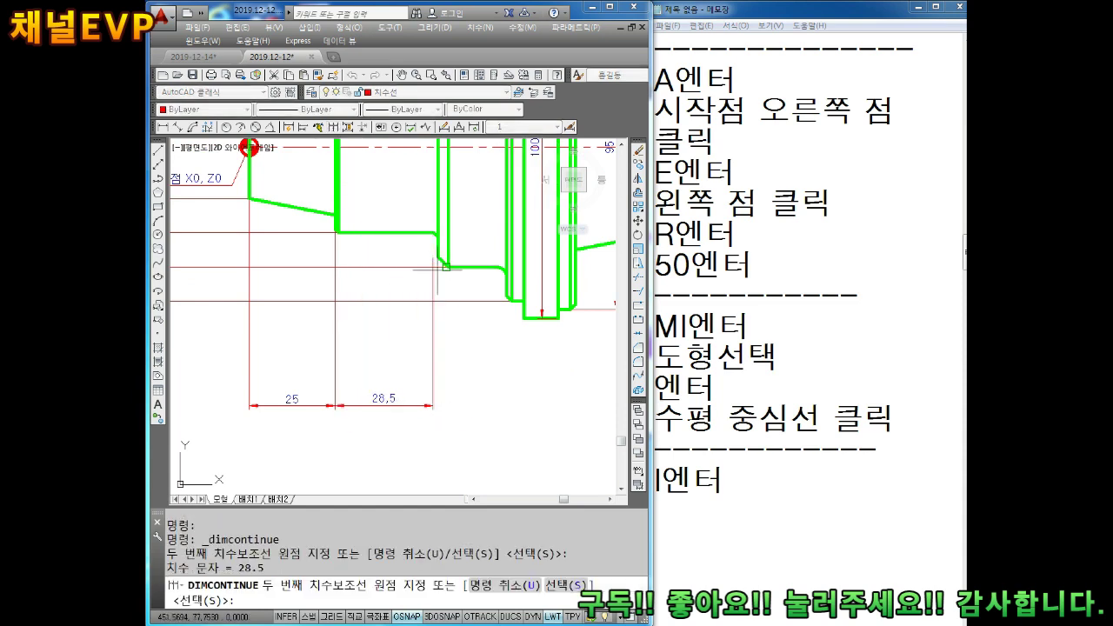
pyautogui.scroll(2, 483, 326)
pyautogui.scroll(2, 491, 299)
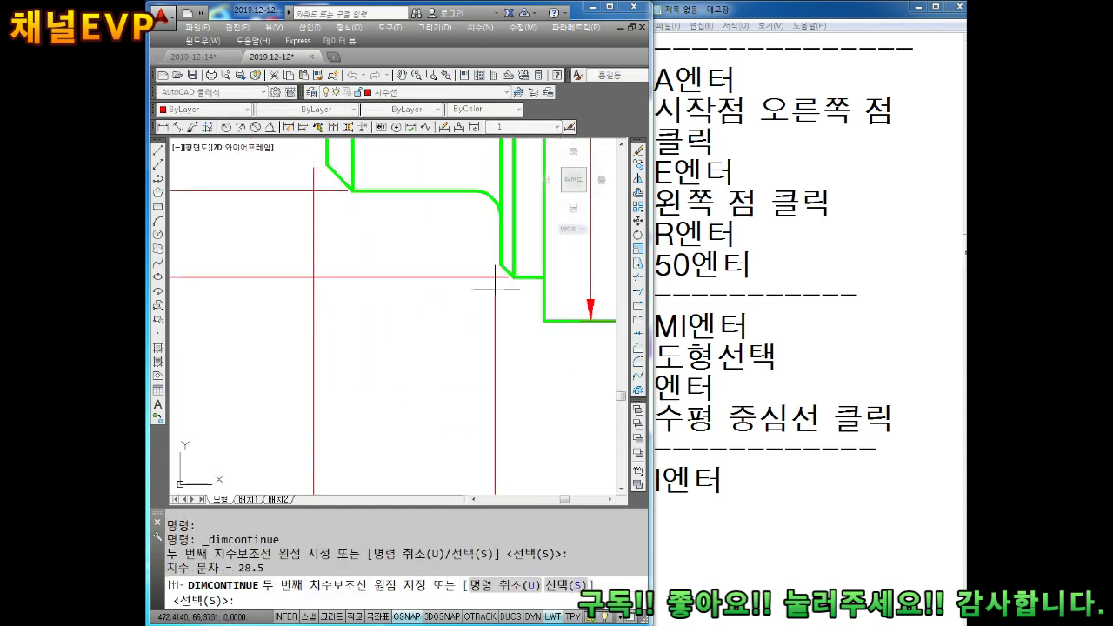
pyautogui.click(501, 264)
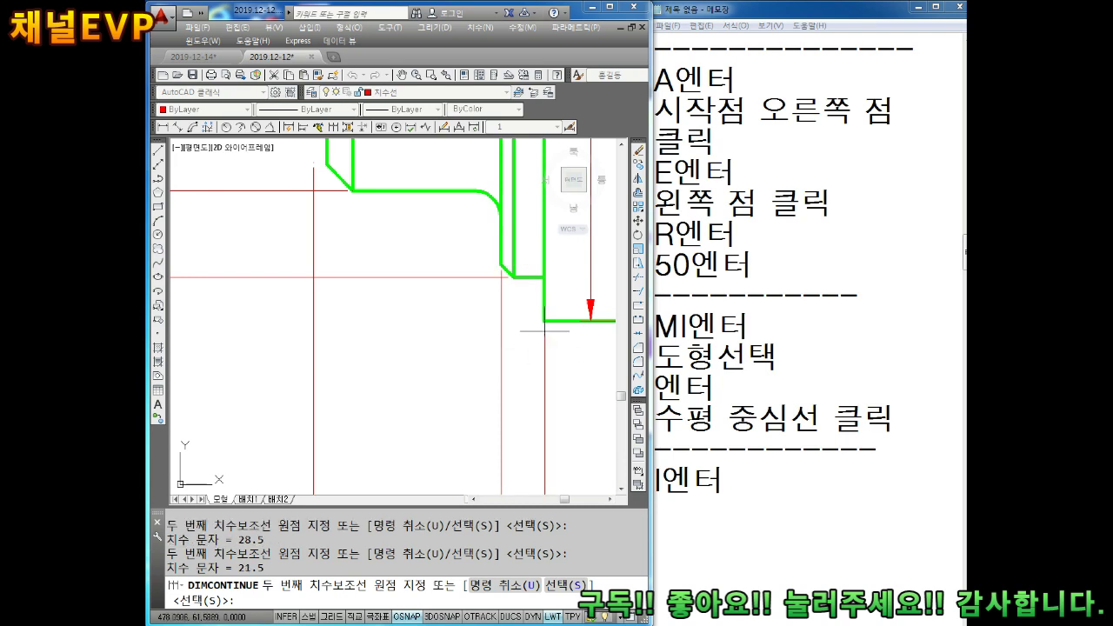
pyautogui.click(543, 320)
pyautogui.scroll(-2, 542, 320)
pyautogui.moveTo(543, 320); pyautogui.dragTo(404, 320, button='middle')
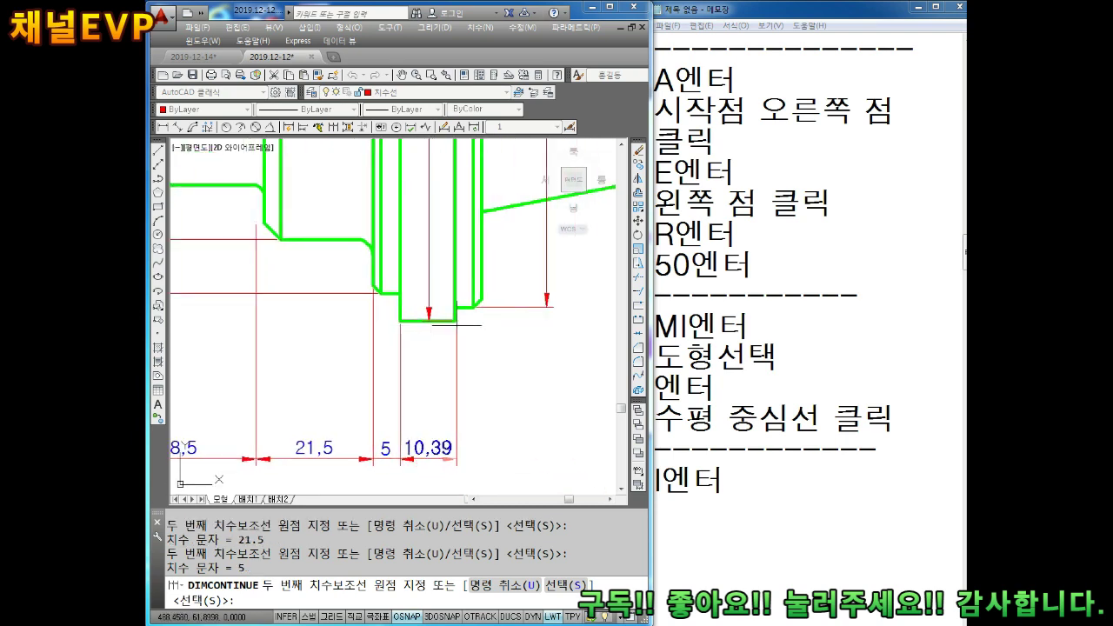
# - Extend the chain with 10, 5, 61.47 and 28.01, then end the command
pyautogui.click(454, 320)
pyautogui.click(480, 296)
pyautogui.moveTo(481, 295)
pyautogui.mouseDown(button='middle')
pyautogui.moveTo(437, 278)
pyautogui.moveTo(451, 363)
pyautogui.mouseUp(button='middle')
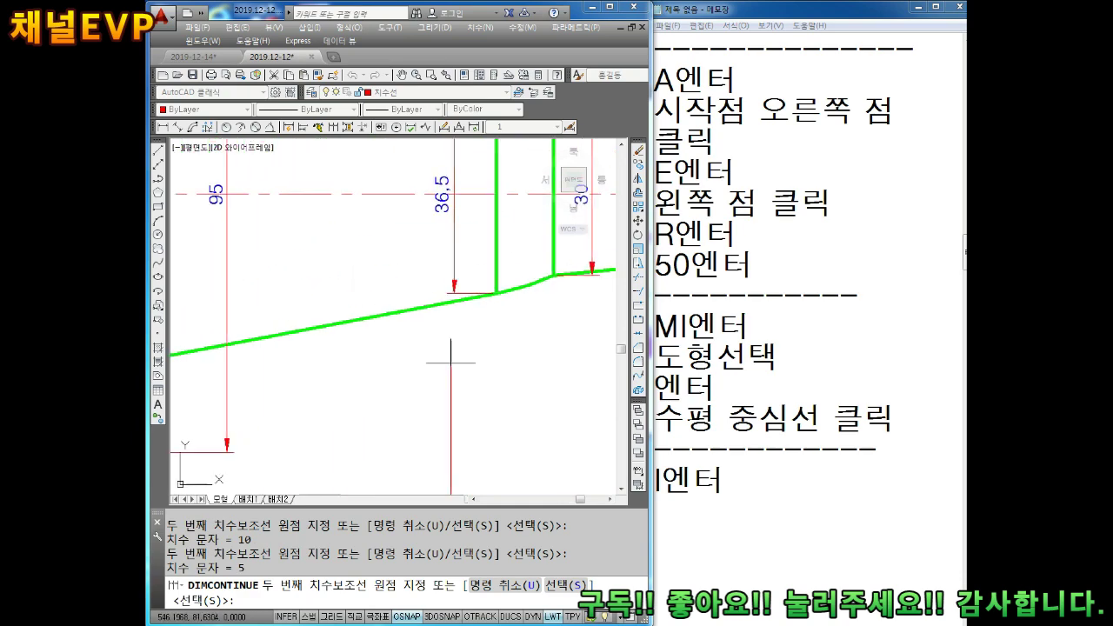
pyautogui.click(557, 275)
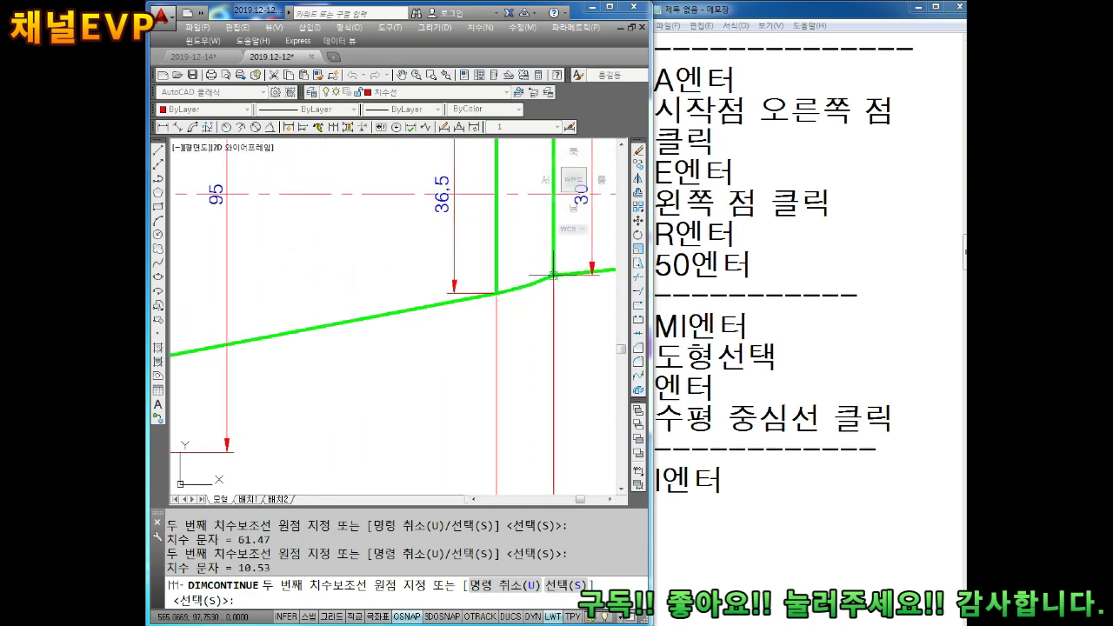
pyautogui.scroll(-4, 553, 274)
pyautogui.scroll(4, 491, 329)
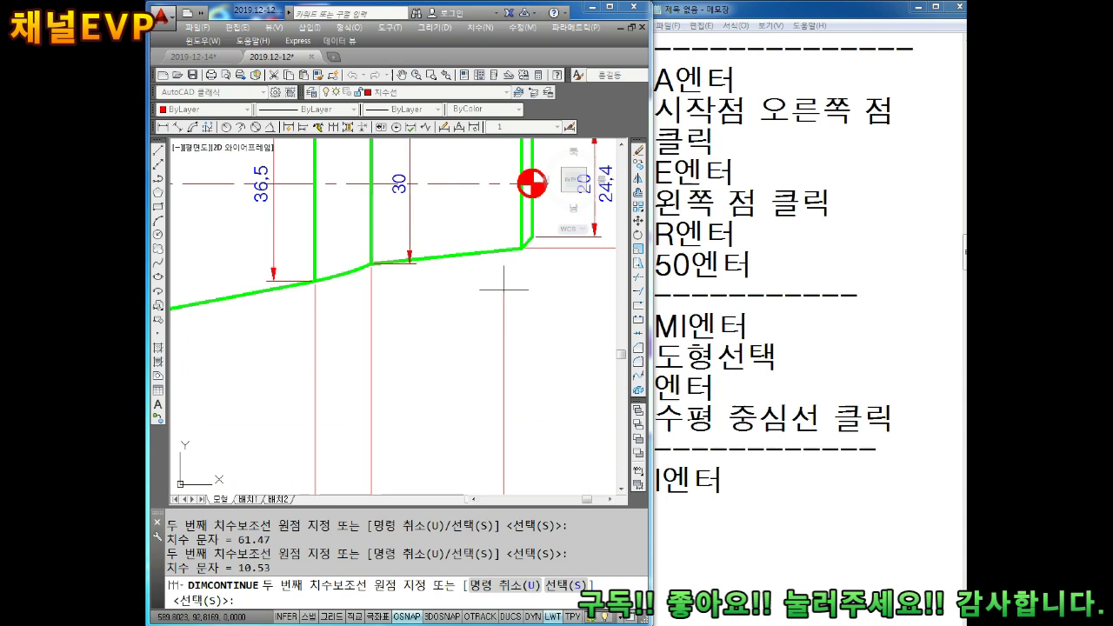
pyautogui.click(532, 235)
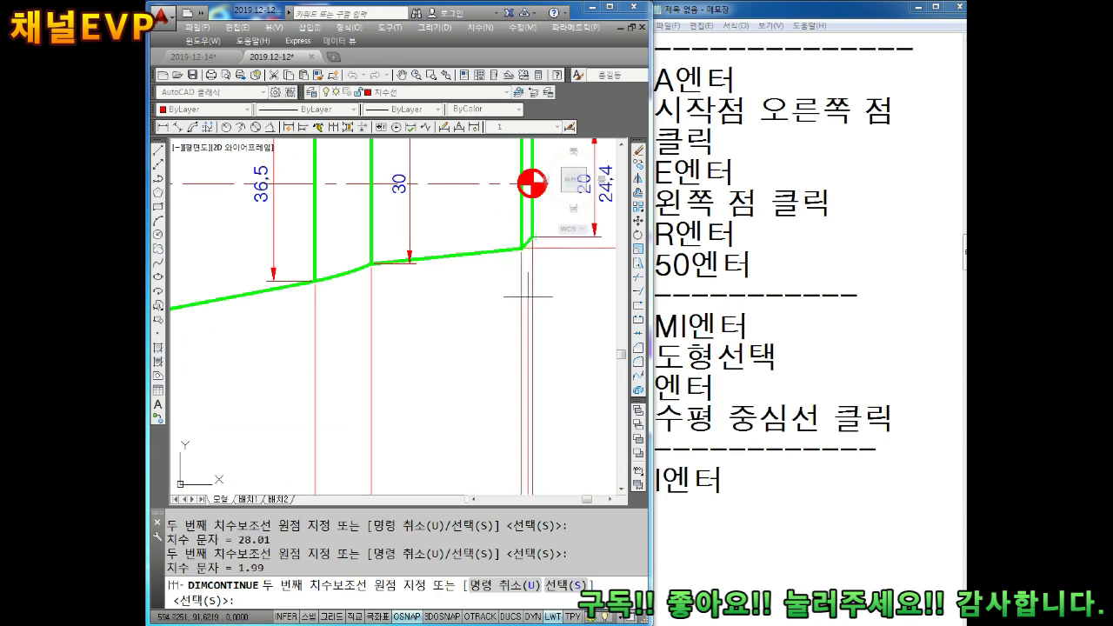
pyautogui.press('Escape')
pyautogui.scroll(-4, 528, 297)
pyautogui.scroll(2, 429, 349)
# - Select a length dimension and try stretching its grip, then cancel
pyautogui.scroll(2, 430, 350)
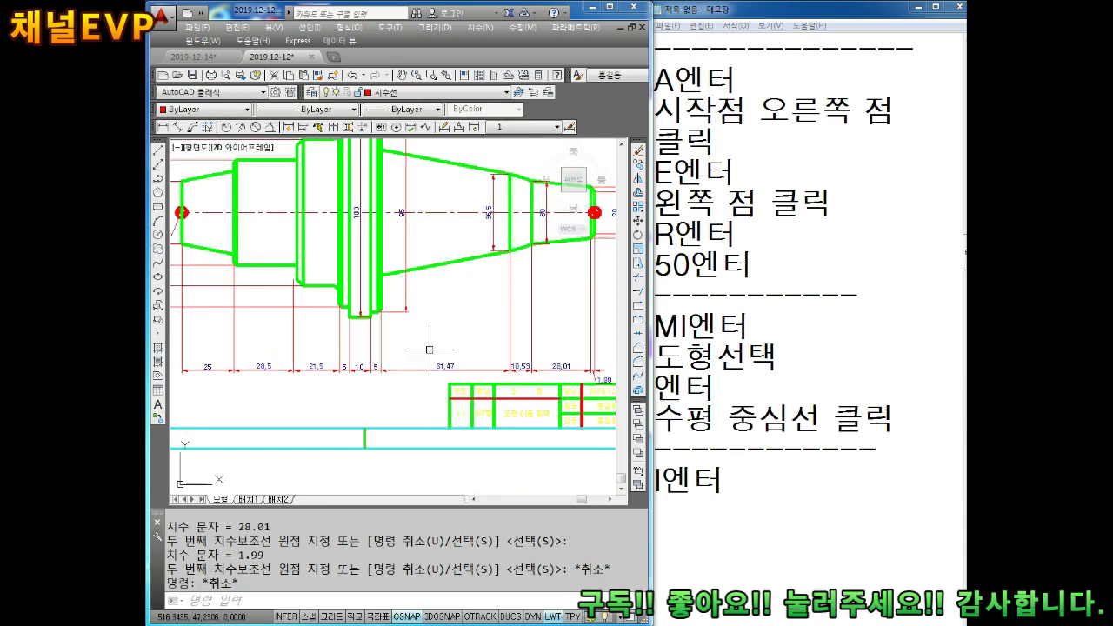
pyautogui.scroll(3, 429, 350)
pyautogui.scroll(3, 391, 335)
pyautogui.press('Escape')
pyautogui.click(333, 299)
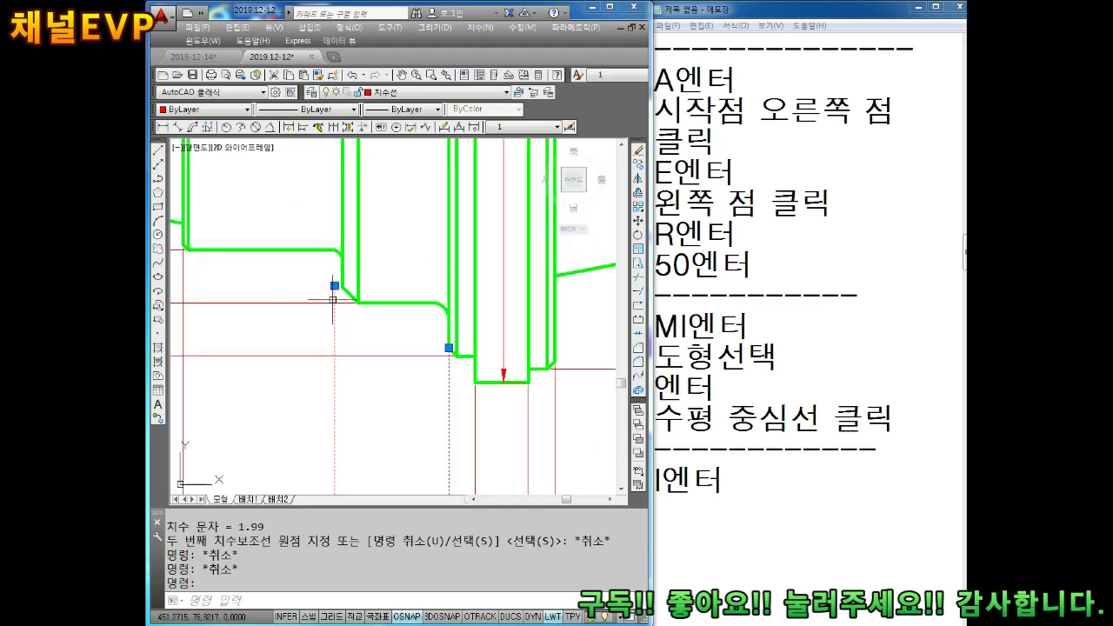
pyautogui.click(334, 285)
pyautogui.press('Escape')
# - Select another length dimension and attempt a grip stretch, cancelling it again
pyautogui.scroll(-5, 357, 318)
pyautogui.scroll(5, 357, 318)
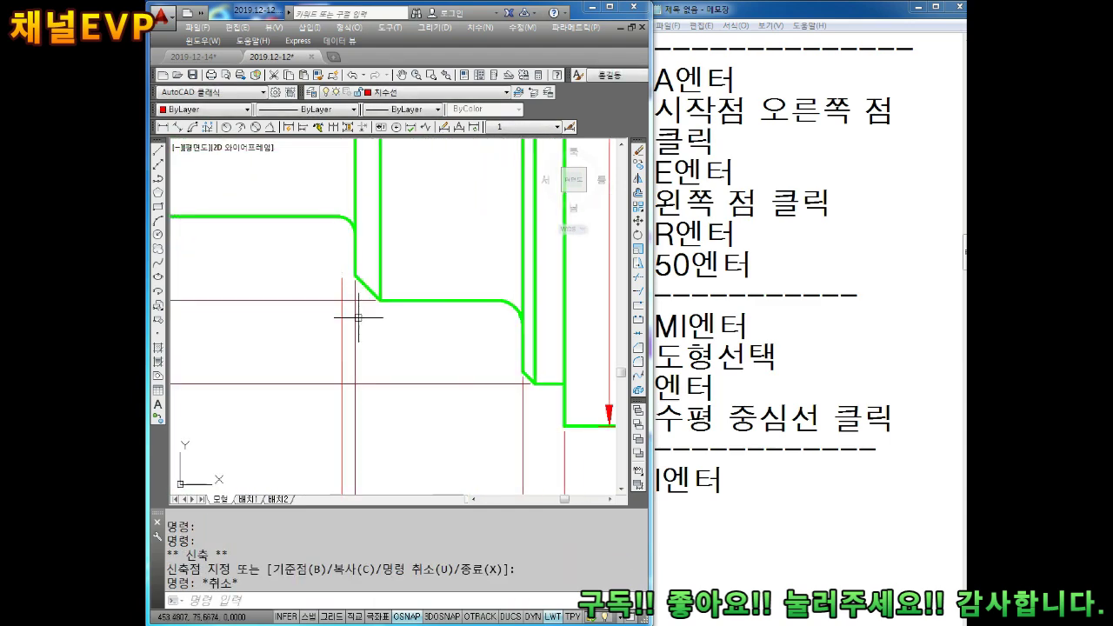
pyautogui.click(357, 317)
pyautogui.press('Escape')
pyautogui.click(340, 303)
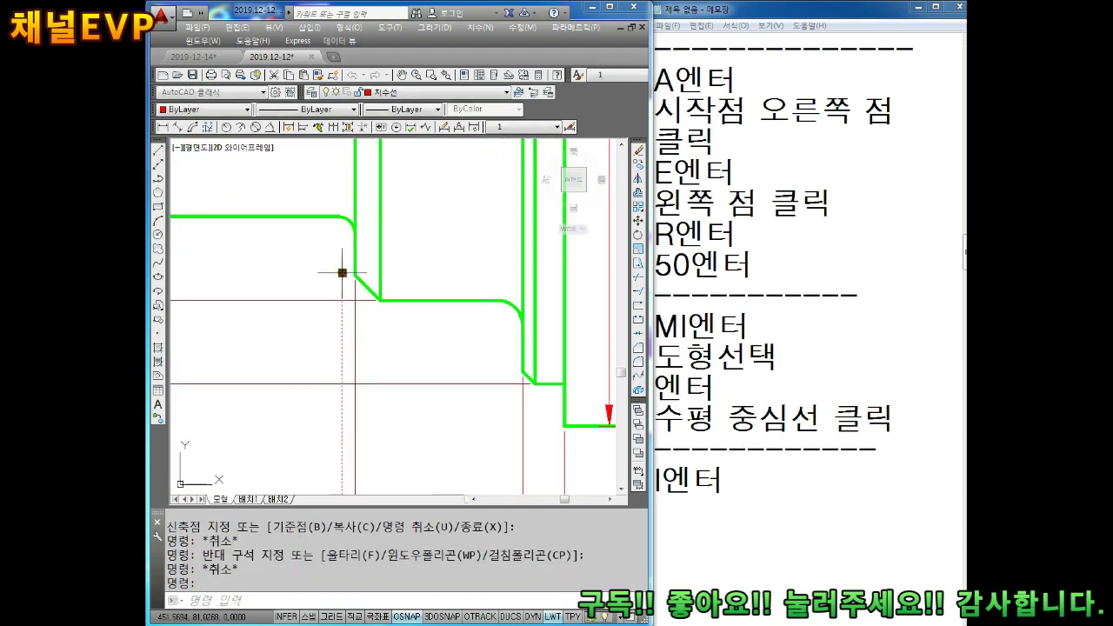
pyautogui.click(342, 272)
pyautogui.press('Escape')
pyautogui.scroll(-5, 380, 320)
pyautogui.scroll(3, 380, 321)
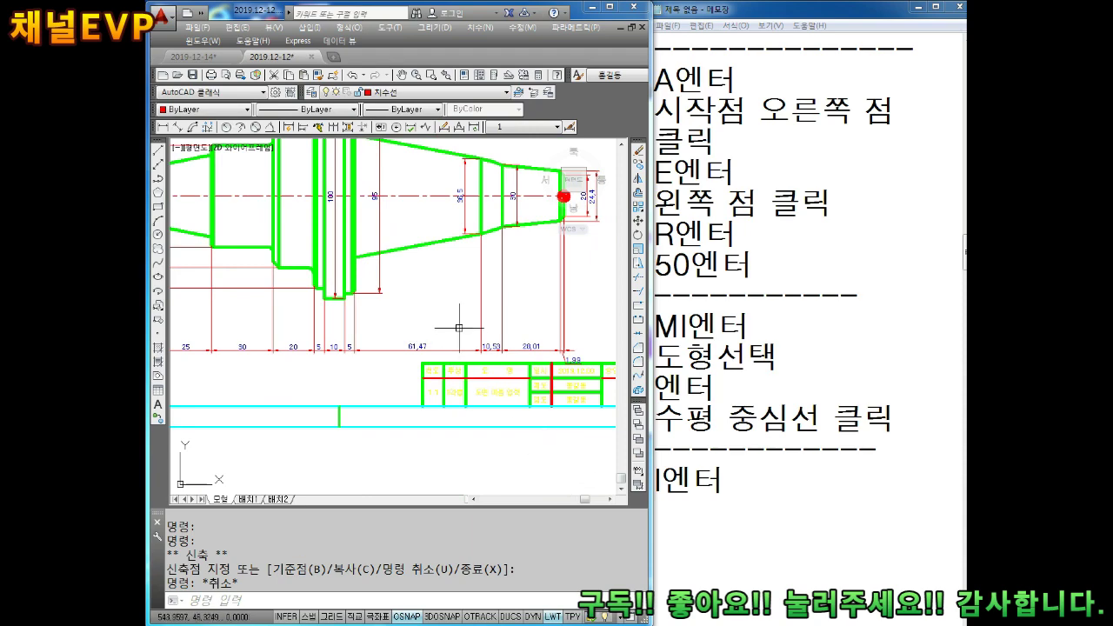
pyautogui.scroll(-2, 458, 327)
pyautogui.scroll(3, 286, 338)
# - Start a radius dimension and zoom in on the small fillet corner
pyautogui.press('Escape')
pyautogui.press('Escape')
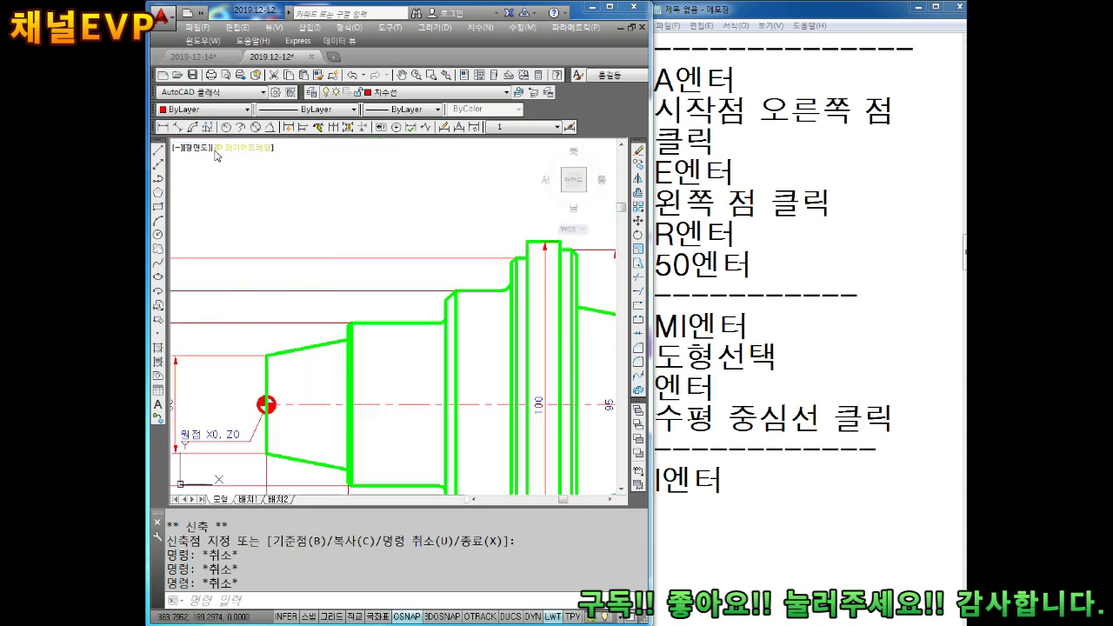
pyautogui.click(226, 127)
pyautogui.scroll(2, 348, 365)
pyautogui.scroll(2, 340, 325)
# - Dimension the small fillet with an R2 radius
pyautogui.scroll(2, 473, 299)
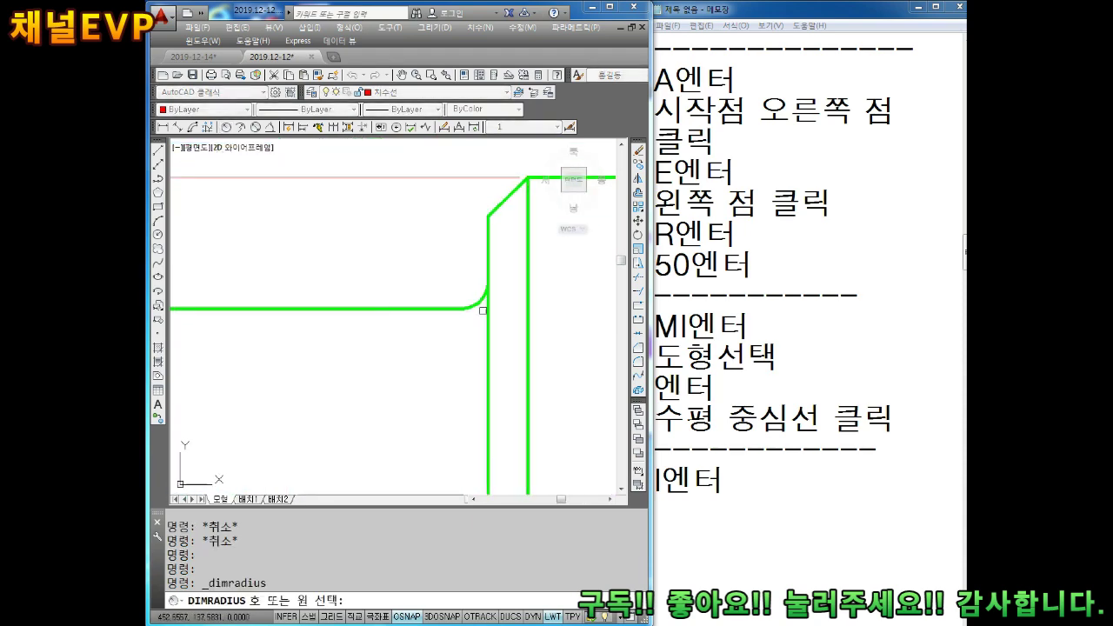
pyautogui.click(485, 300)
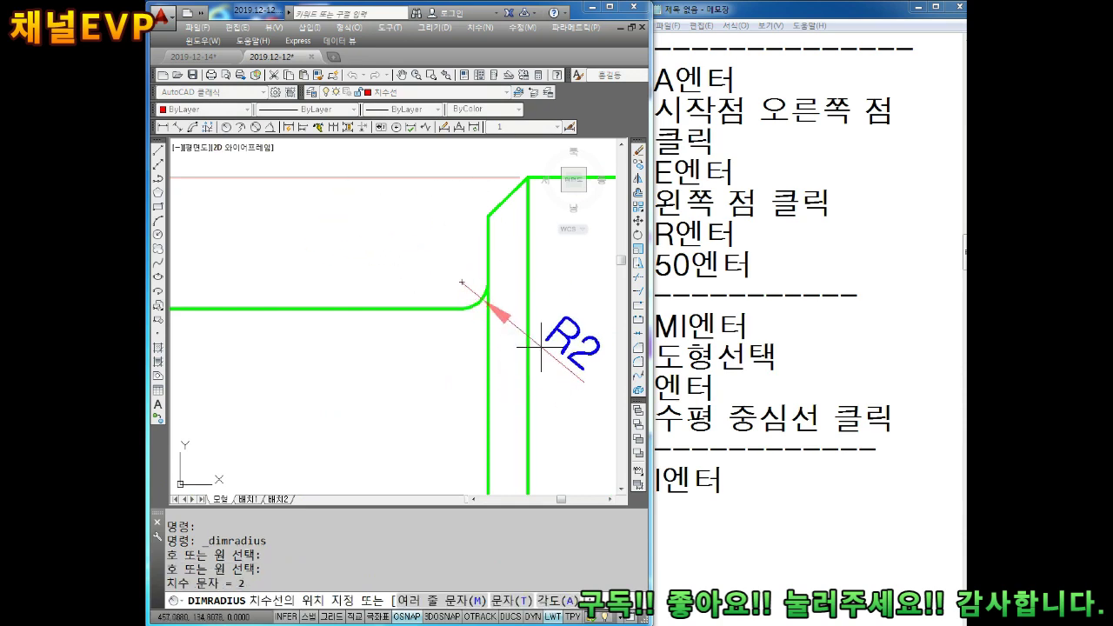
pyautogui.moveTo(546, 348); pyautogui.dragTo(333, 474, button='middle')
pyautogui.click(416, 379)
# - Add an R3 radius dimension to the upper fillet
pyautogui.press('Return')
pyautogui.click(524, 290)
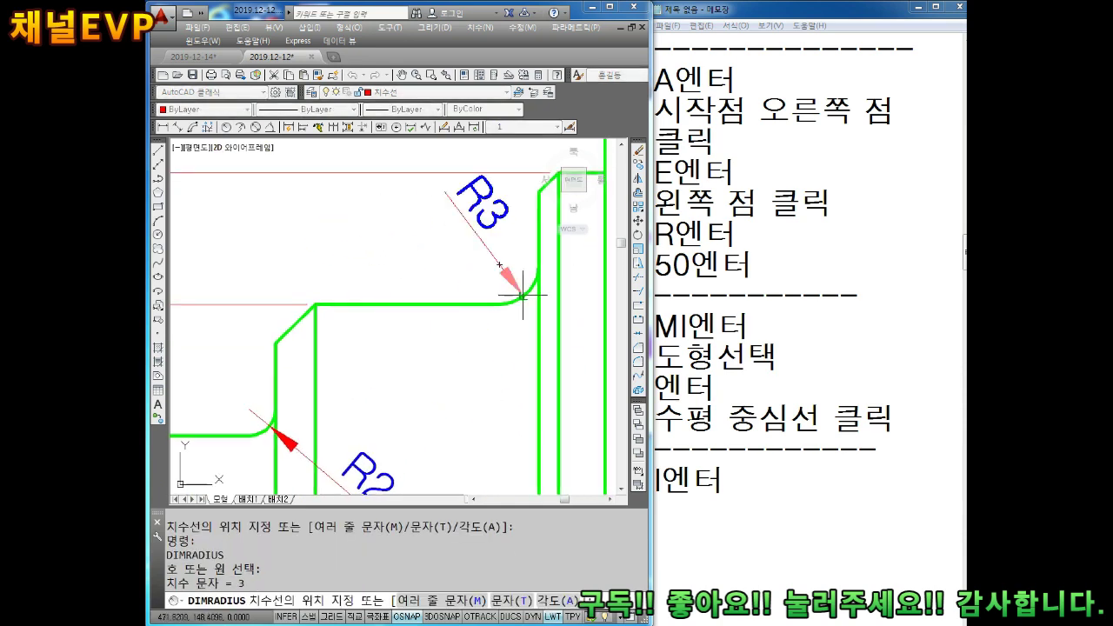
pyautogui.scroll(-3, 513, 276)
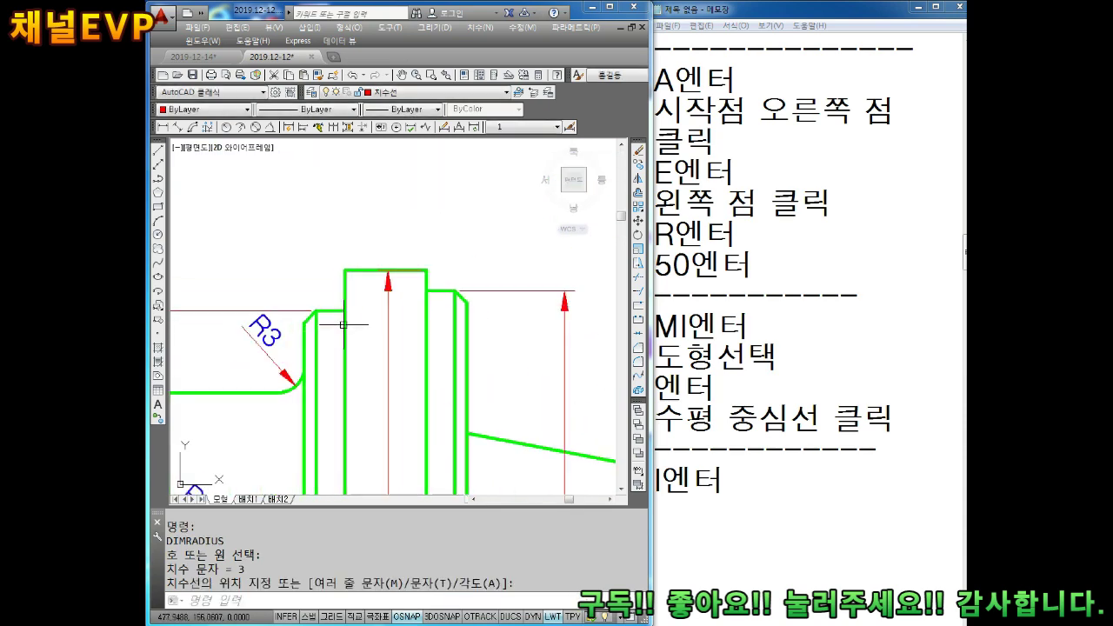
pyautogui.moveTo(373, 330); pyautogui.dragTo(263, 256, button='middle')
# - Cancel the R50 taper dimension and delete the stray diagonal line
pyautogui.press('Return')
pyautogui.click(482, 303)
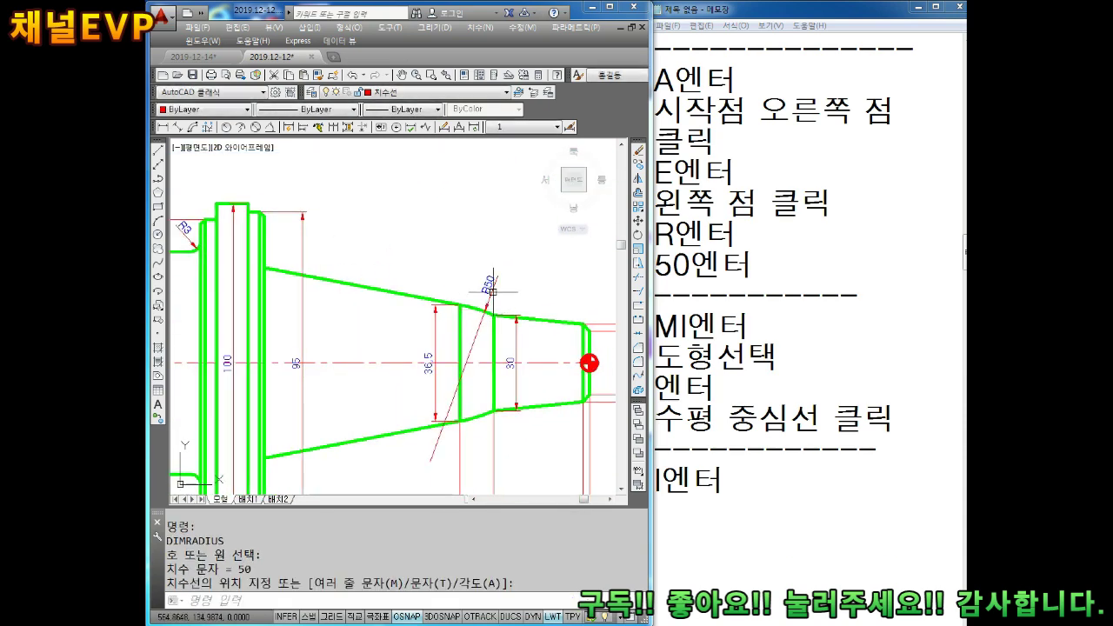
pyautogui.press('Escape')
pyautogui.click(474, 323)
pyautogui.press('Delete')
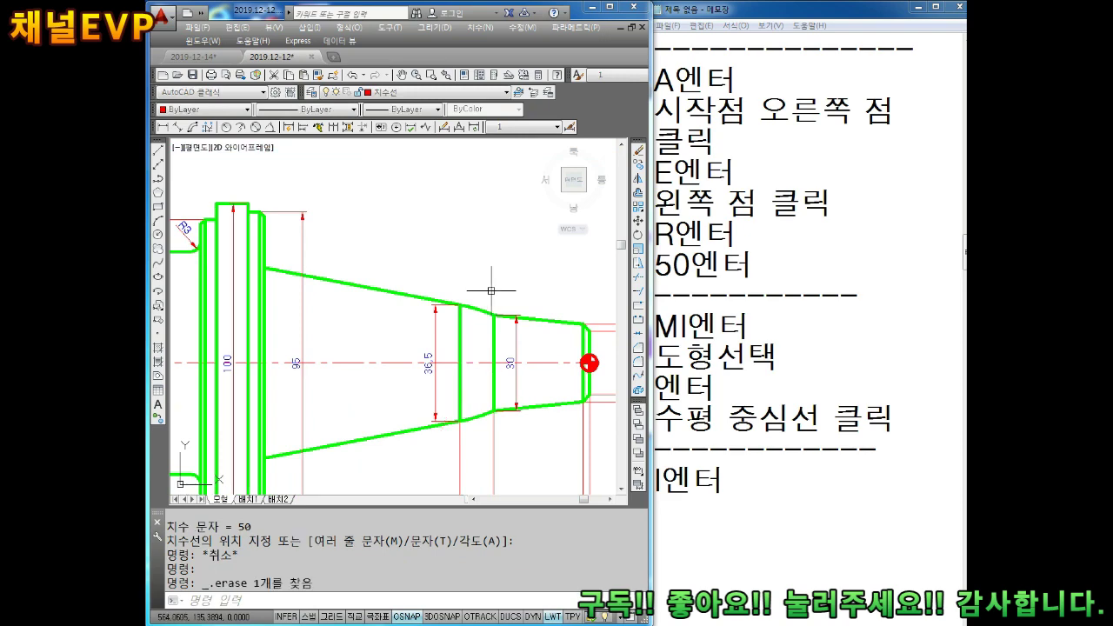
# - Retry the radius dimension on the taper arc, then cancel it again
pyautogui.click(237, 129)
pyautogui.click(478, 310)
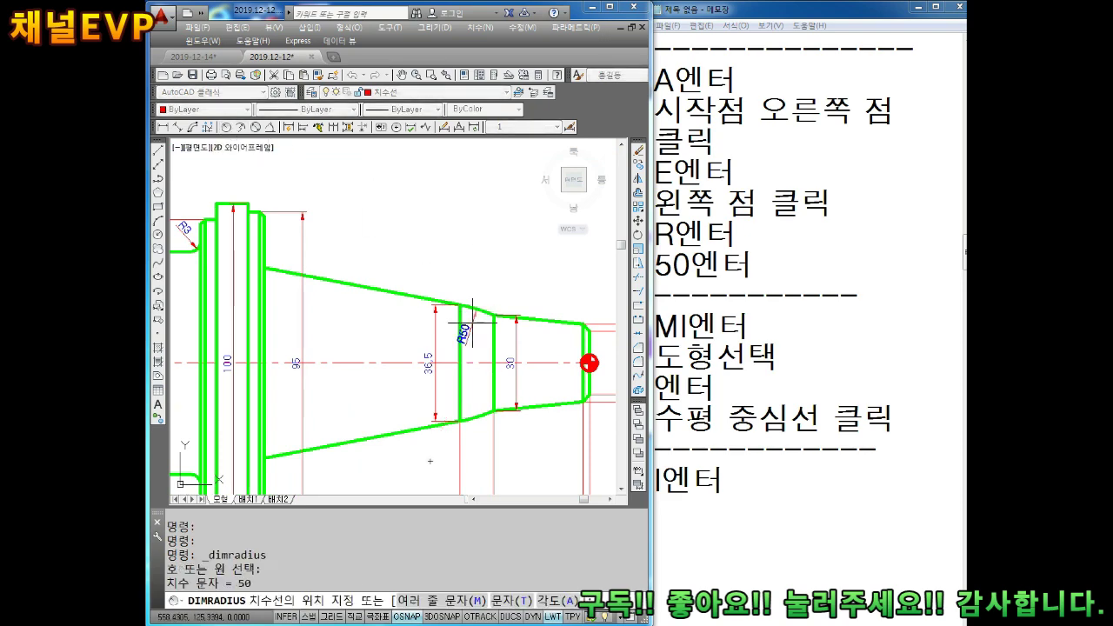
pyautogui.press('Escape')
pyautogui.scroll(-5, 474, 326)
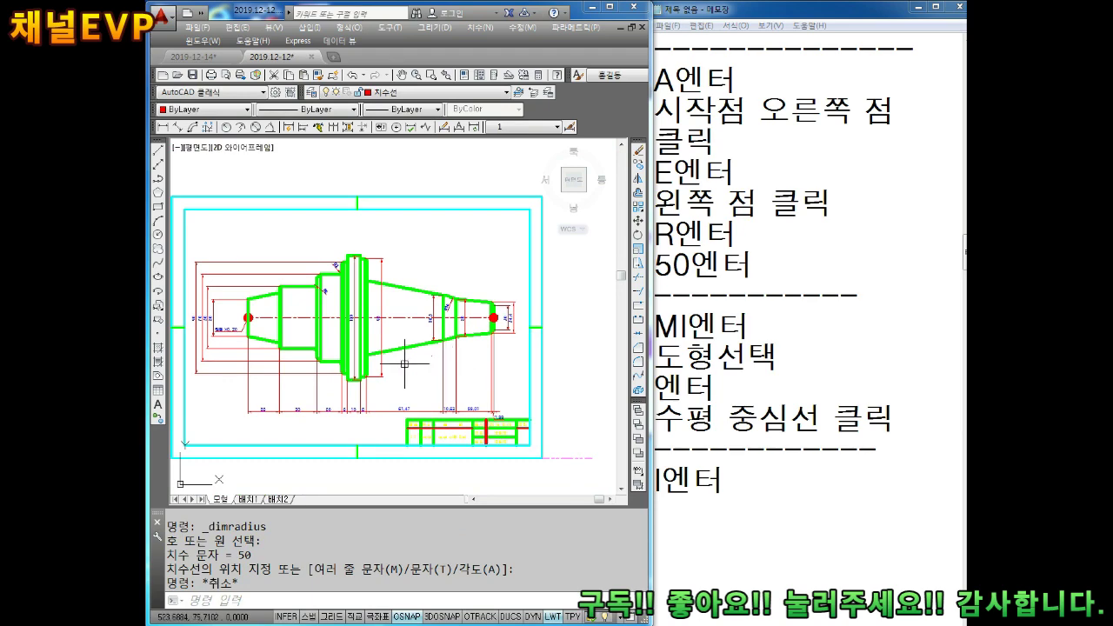
pyautogui.scroll(2, 346, 335)
pyautogui.scroll(2, 406, 266)
pyautogui.scroll(2, 384, 333)
# - Add a C1 chamfer leader note at the top corner using LE
pyautogui.scroll(2, 383, 333)
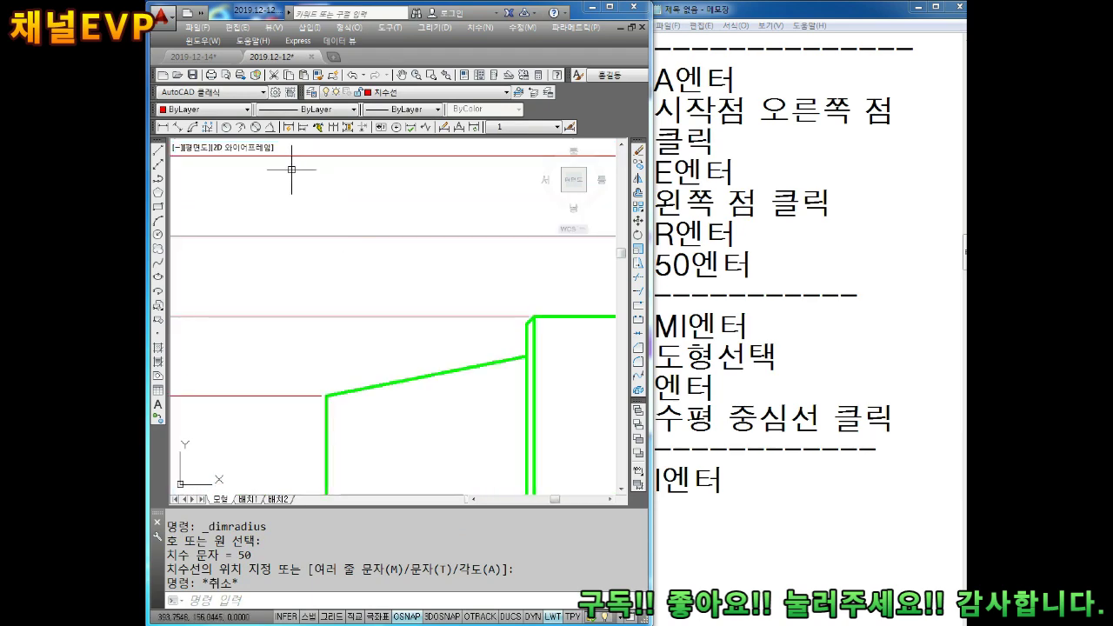
pyautogui.press('Escape')
pyautogui.write('le')
pyautogui.press('Return')
pyautogui.scroll(3, 561, 335)
pyautogui.scroll(1, 474, 356)
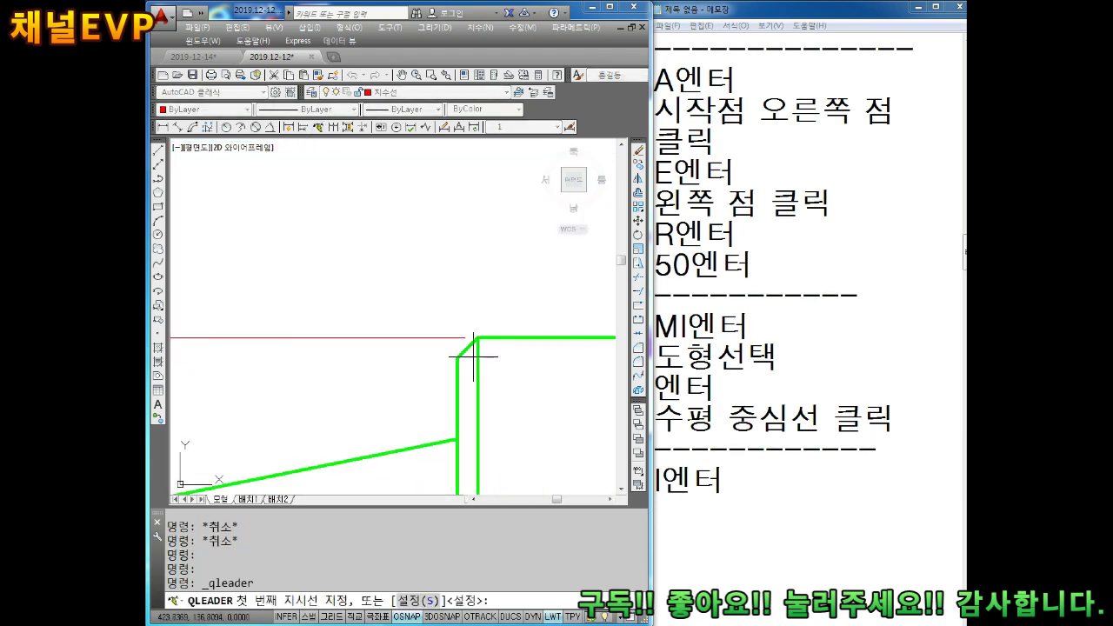
pyautogui.click(466, 341)
pyautogui.click(371, 248)
pyautogui.press('Return')
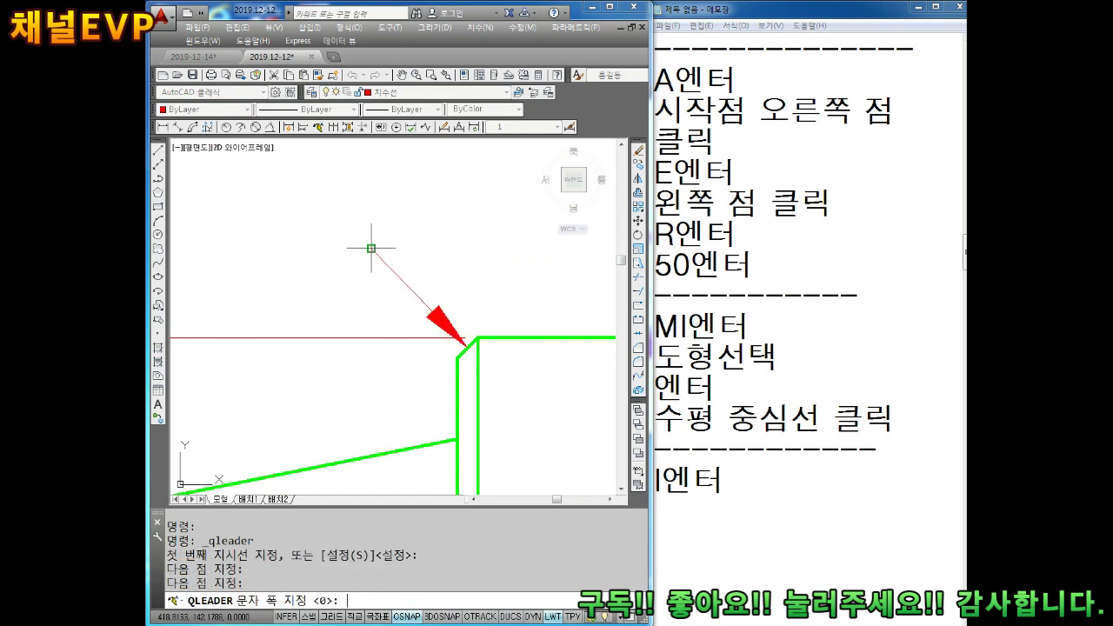
pyautogui.press('Return')
pyautogui.press('Return')
pyautogui.write('C1')
pyautogui.click(369, 254)
# - Add a C3 leader note to the next chamfer corner
pyautogui.scroll(-2, 409, 239)
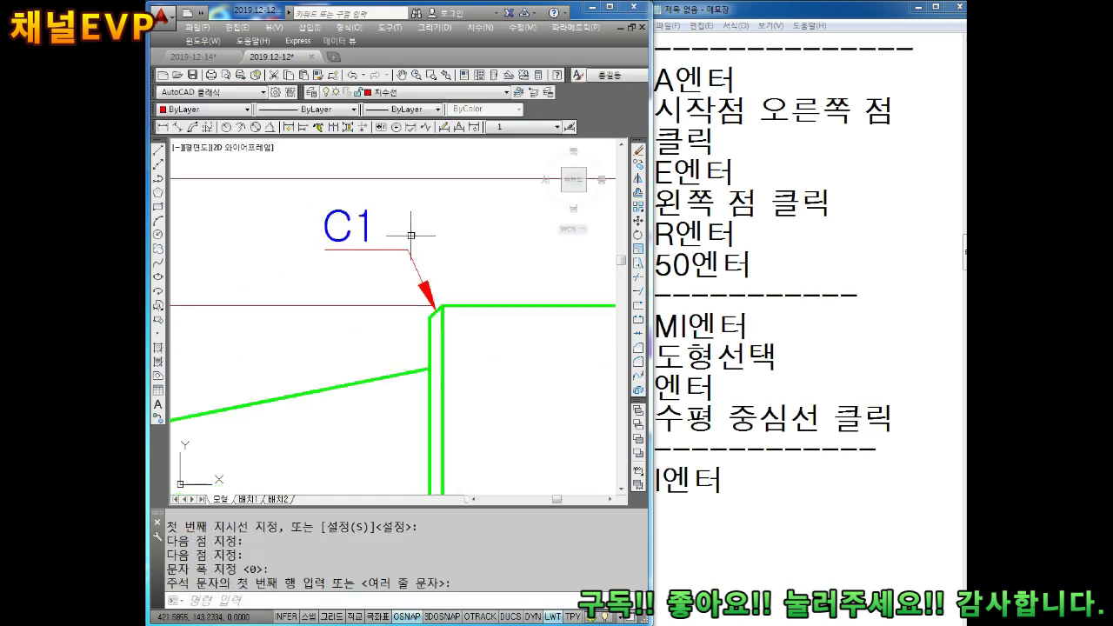
pyautogui.moveTo(437, 251); pyautogui.dragTo(469, 280, button='middle')
pyautogui.press('Return')
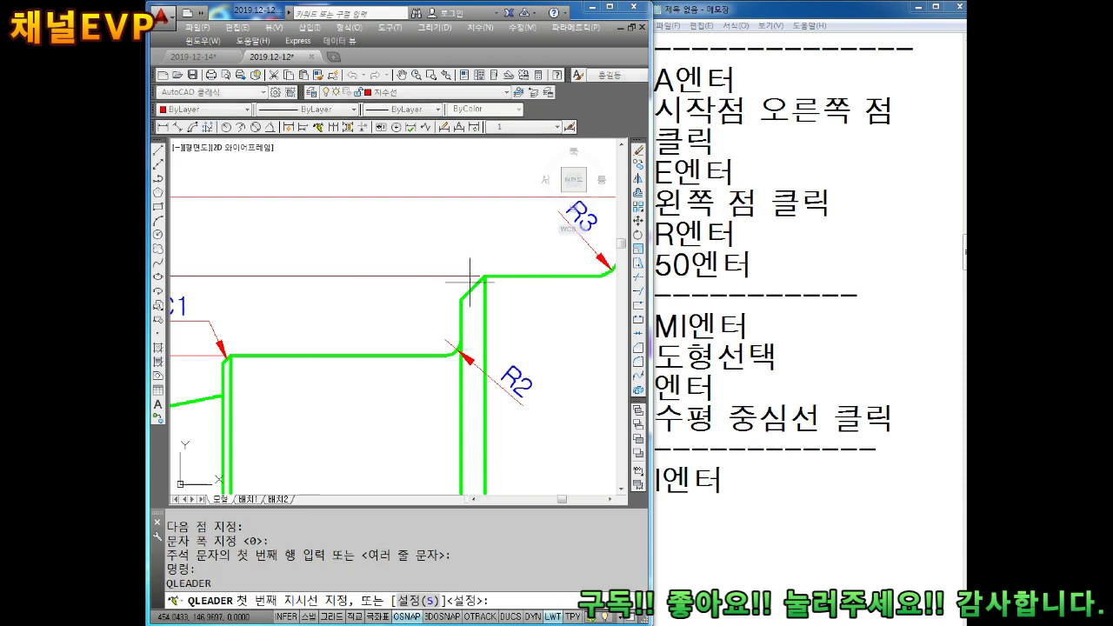
pyautogui.click(470, 280)
pyautogui.click(402, 223)
pyautogui.press('Return')
pyautogui.press('Return')
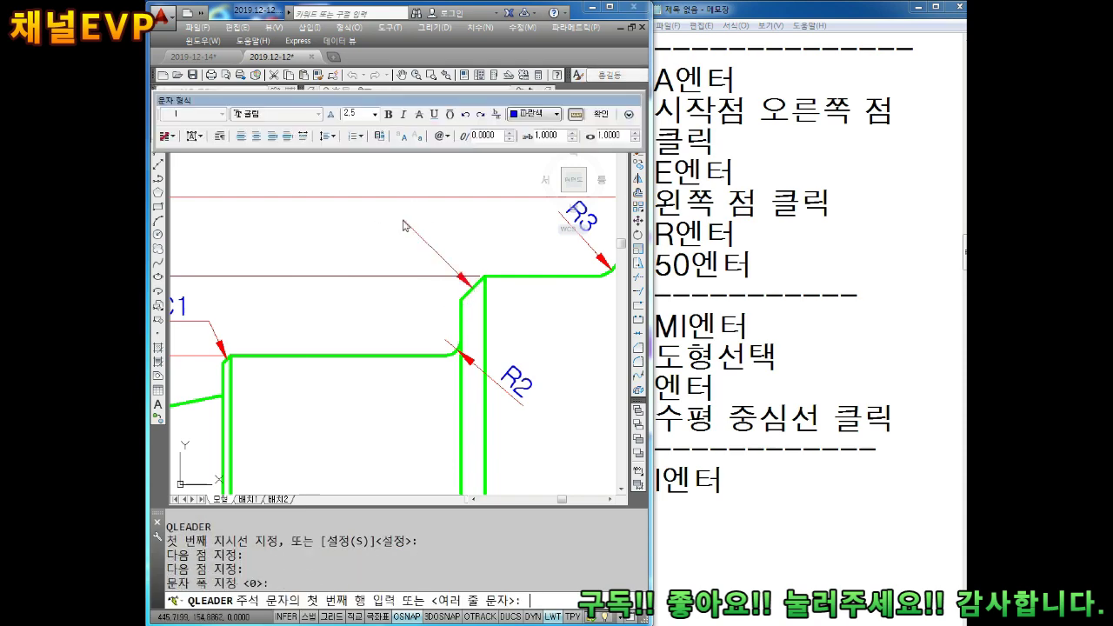
pyautogui.write('C3')
pyautogui.click(360, 316)
# - Add a C1.5 leader note to the chamfer near the R3 fillet
pyautogui.scroll(-2, 360, 316)
pyautogui.moveTo(496, 198); pyautogui.dragTo(416, 259, button='middle')
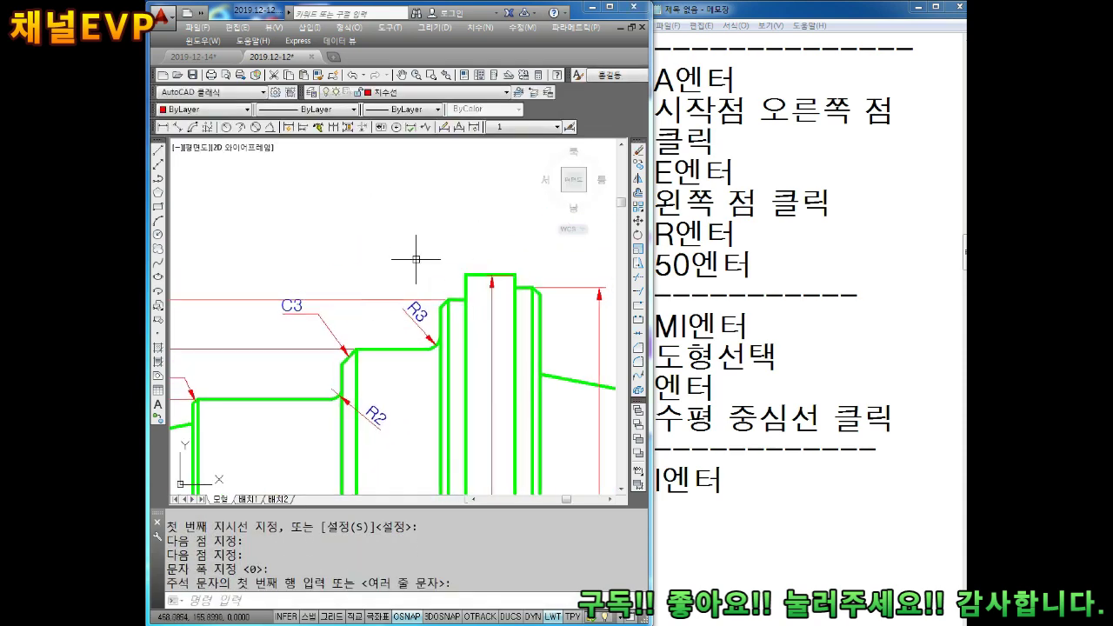
pyautogui.scroll(1, 464, 241)
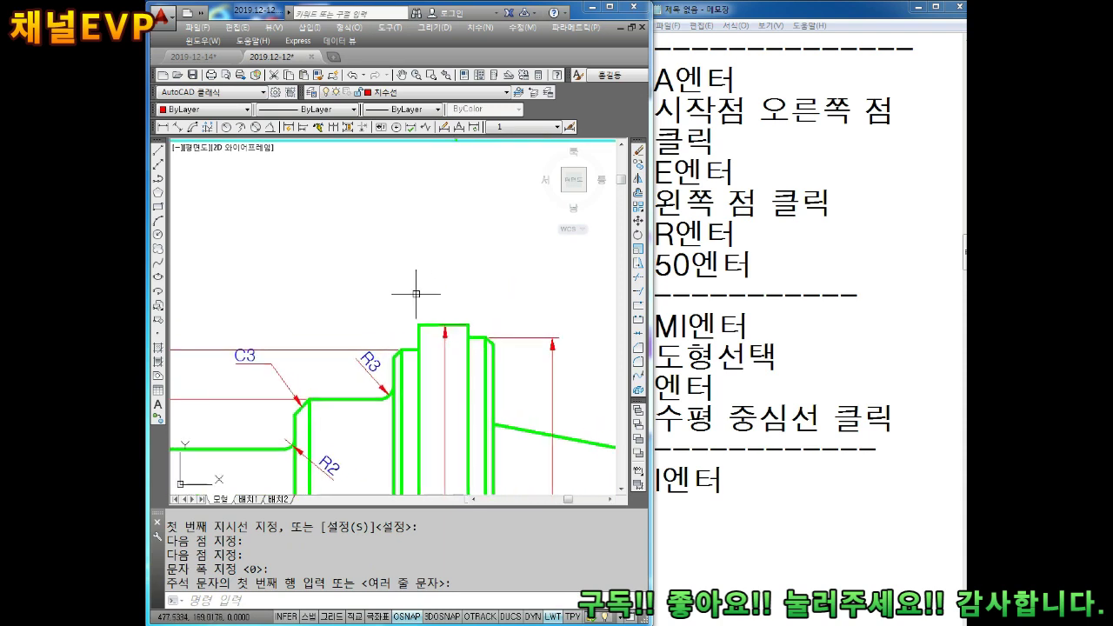
pyautogui.press('Return')
pyautogui.scroll(1, 398, 361)
pyautogui.click(401, 357)
pyautogui.click(326, 266)
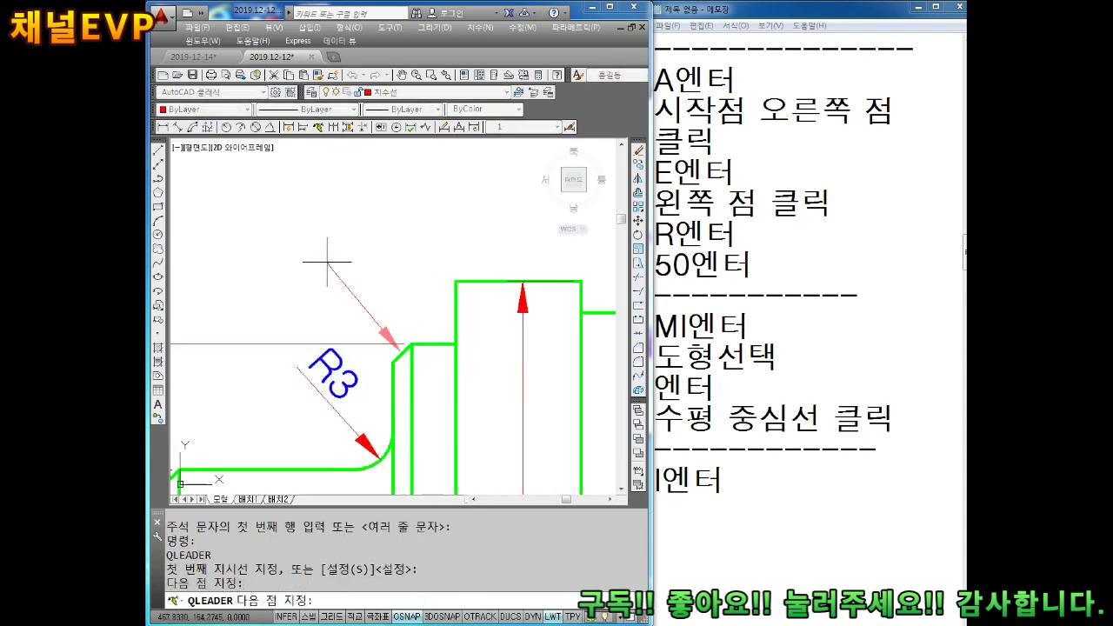
pyautogui.press('Return')
pyautogui.press('Return')
pyautogui.write('C1.5')
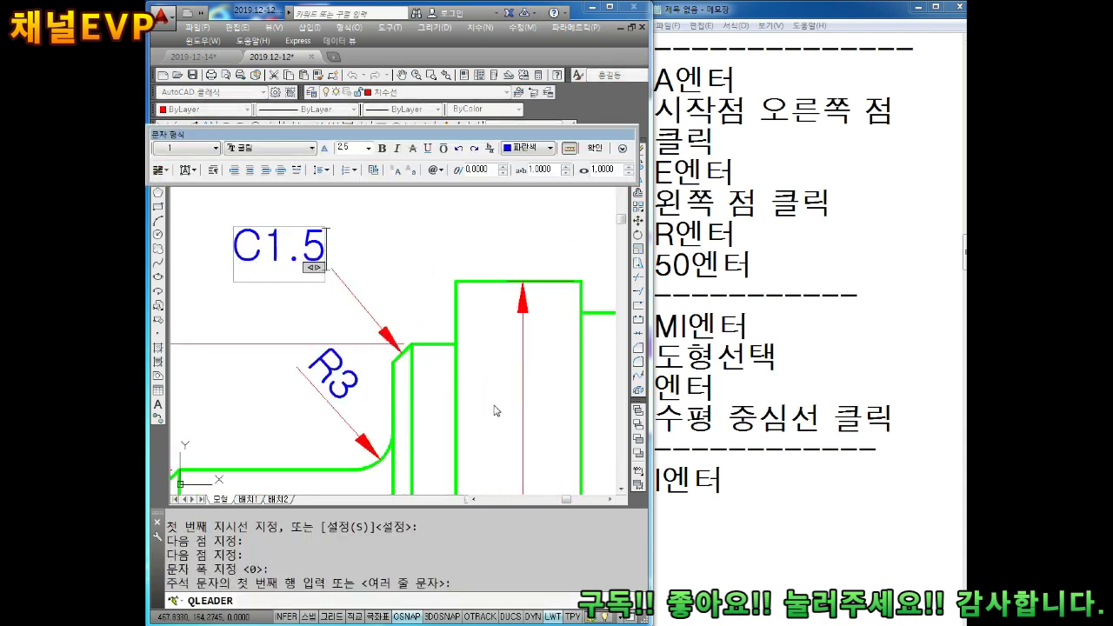
pyautogui.click(494, 410)
# - Add a chamfer leader note with text C1 at the shaft's right end
pyautogui.scroll(-2, 509, 341)
pyautogui.press('Return')
pyautogui.press('Return')
pyautogui.press('Return')
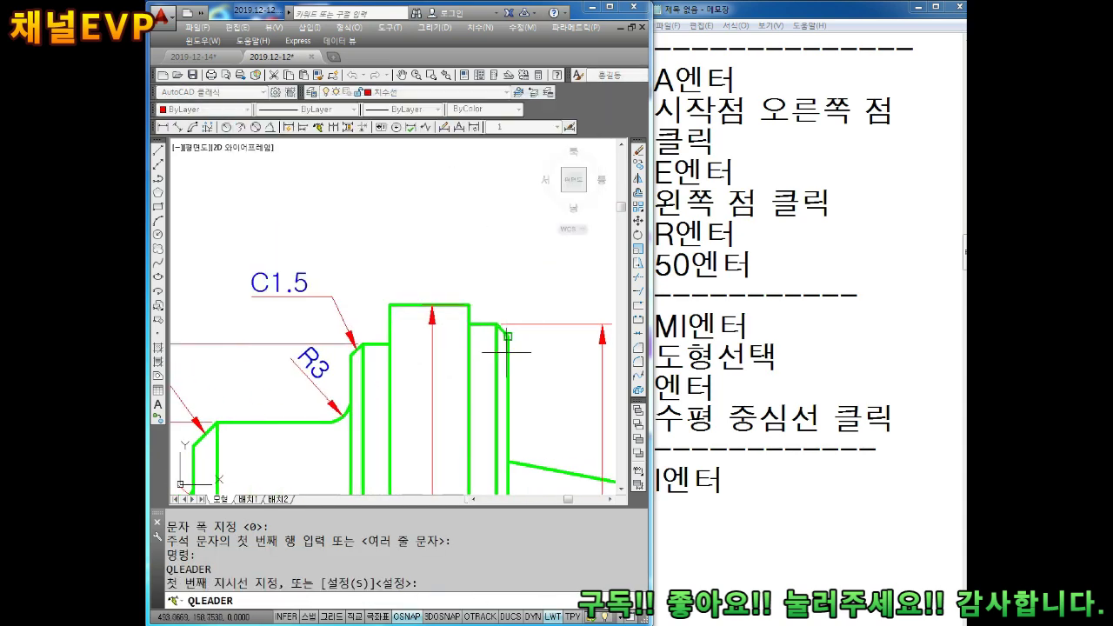
pyautogui.press('Escape')
pyautogui.moveTo(507, 352); pyautogui.dragTo(592, 352, button='middle')
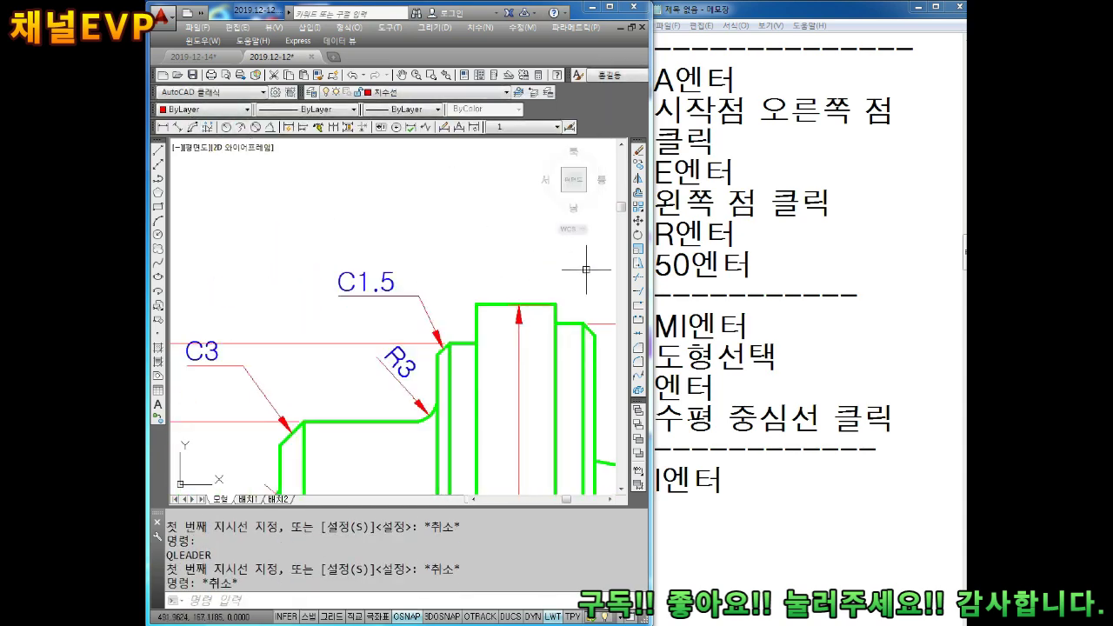
pyautogui.moveTo(586, 269); pyautogui.dragTo(248, 261, button='middle')
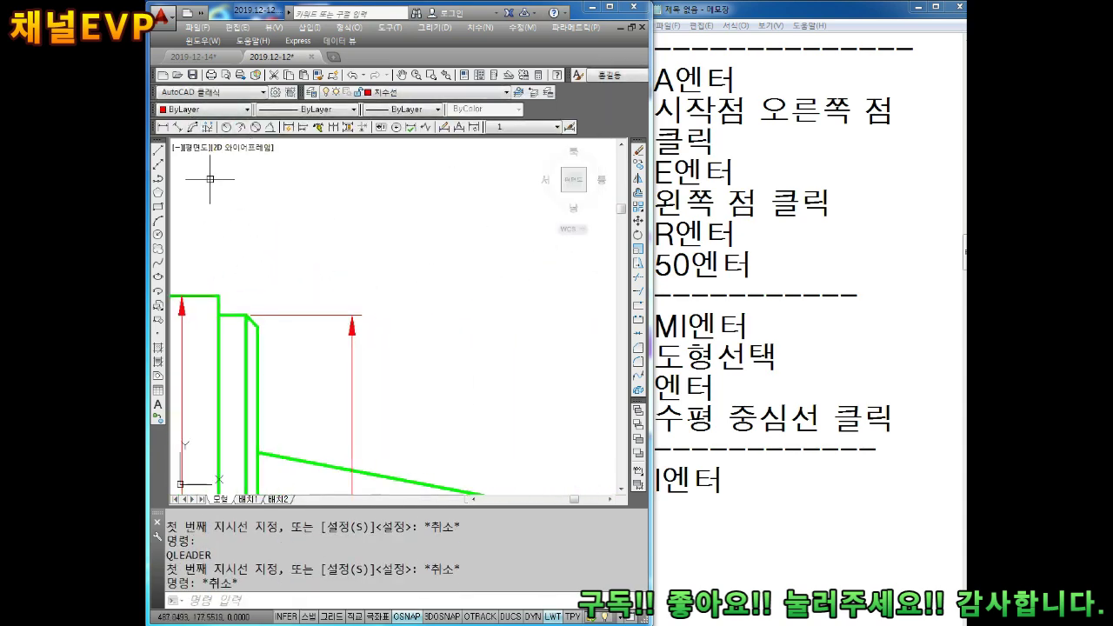
pyautogui.click(304, 126)
pyautogui.click(252, 315)
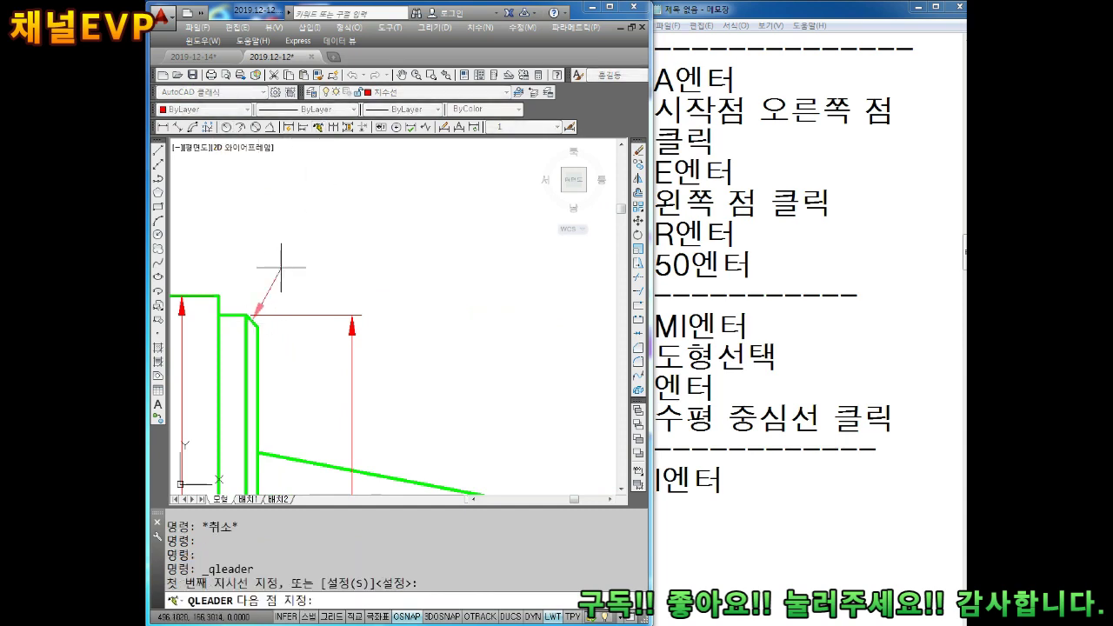
pyautogui.click(281, 267)
pyautogui.press('Return')
pyautogui.press('Return')
pyautogui.press('Return')
pyautogui.write('C1.5')
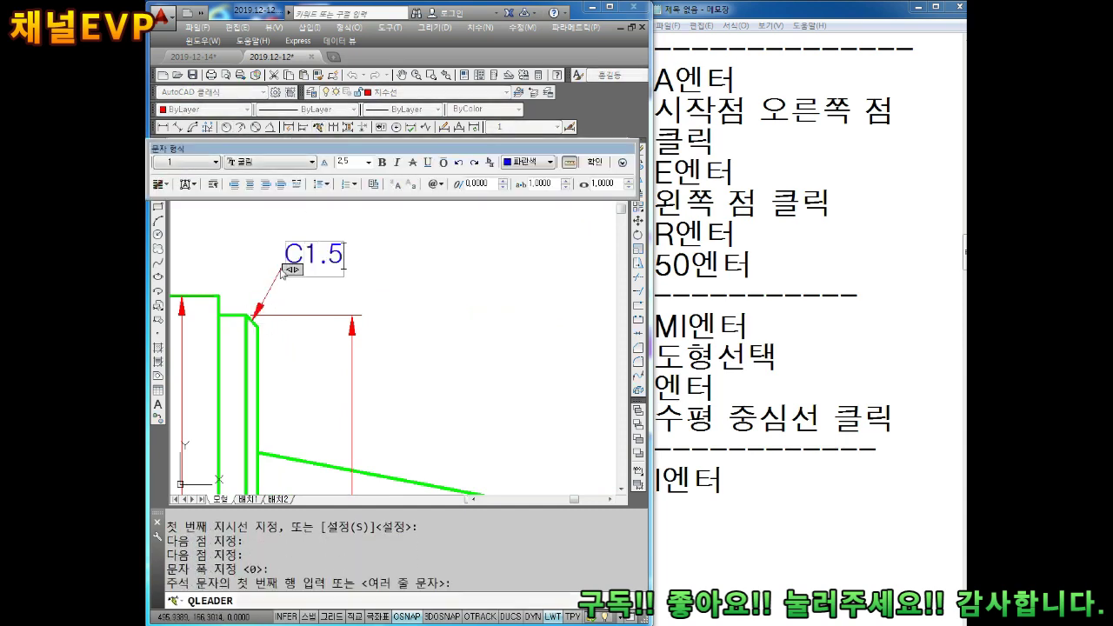
pyautogui.click(413, 406)
pyautogui.scroll(-3, 398, 373)
pyautogui.scroll(-3, 417, 325)
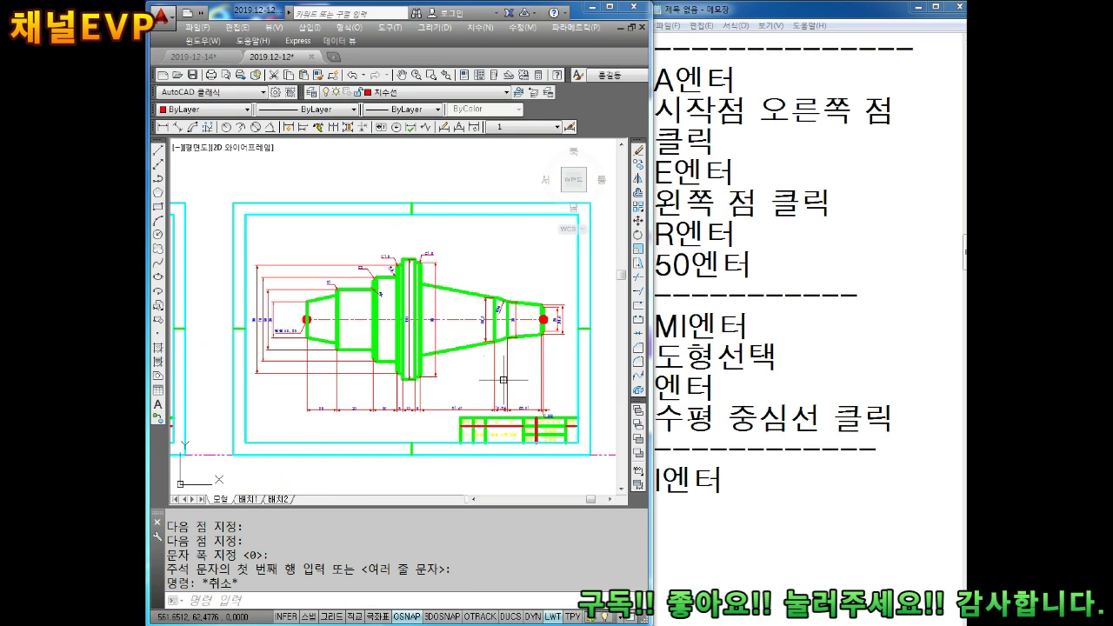
# - Cancel pending commands and shift the drawing slightly upward
pyautogui.press('Escape')
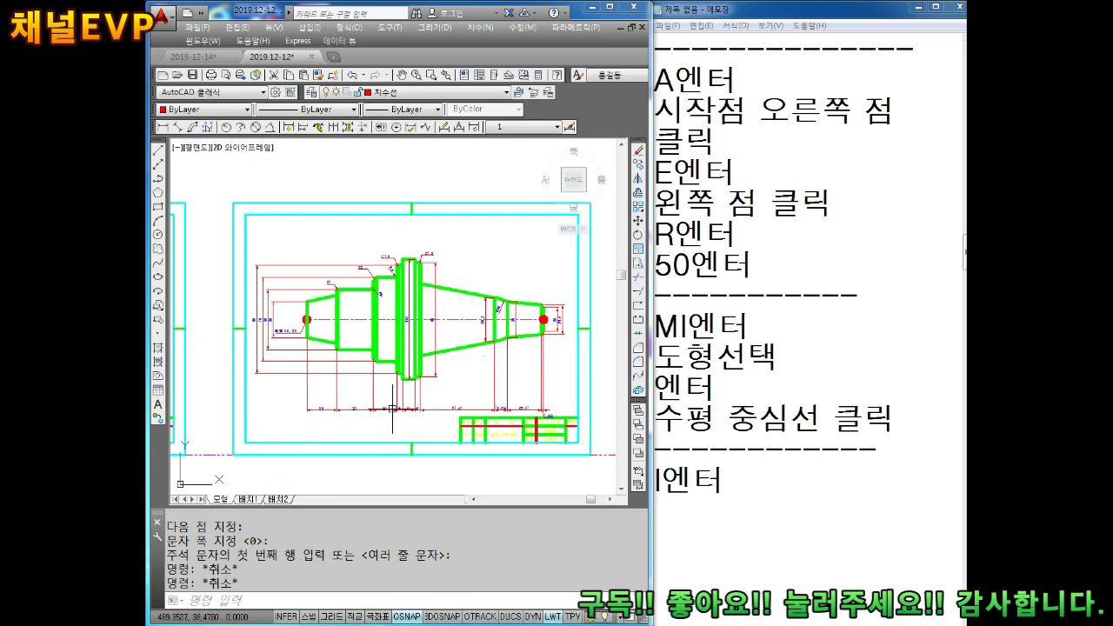
pyautogui.moveTo(402, 368); pyautogui.dragTo(401, 345, button='middle')
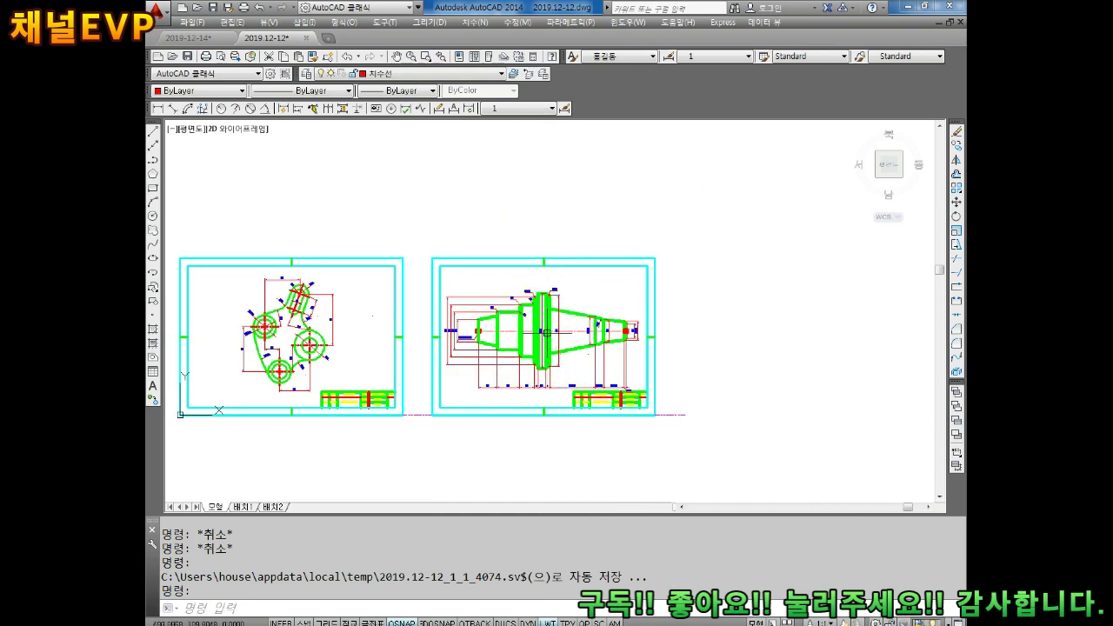
pyautogui.scroll(2, 537, 324)
pyautogui.scroll(-2, 559, 336)
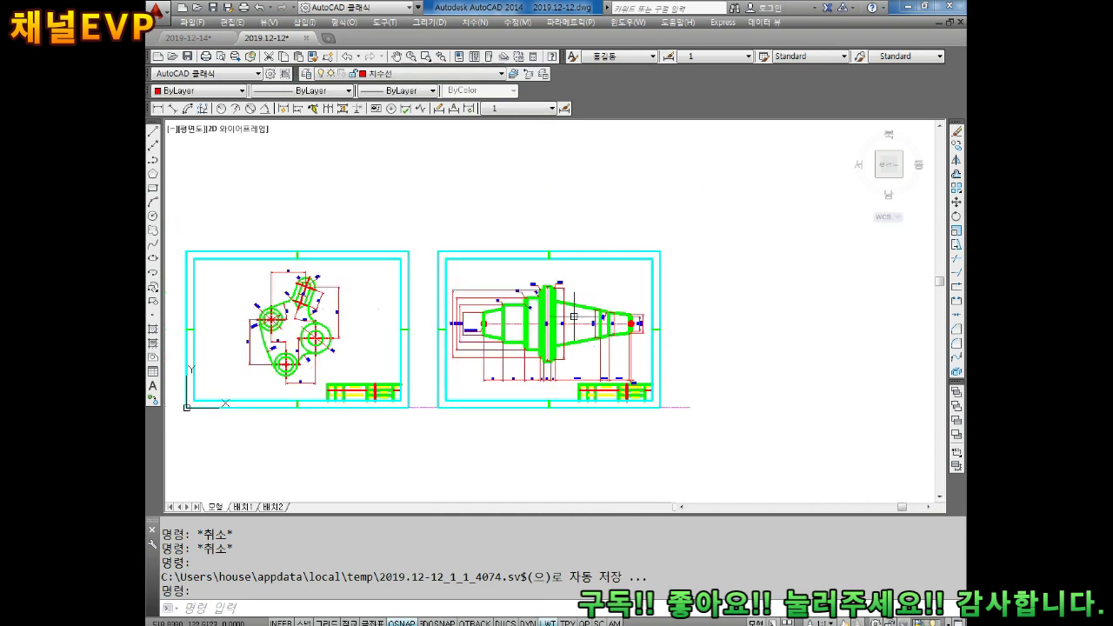
pyautogui.press('Escape')
pyautogui.press('Escape')
pyautogui.press('Escape')
pyautogui.click(699, 198)
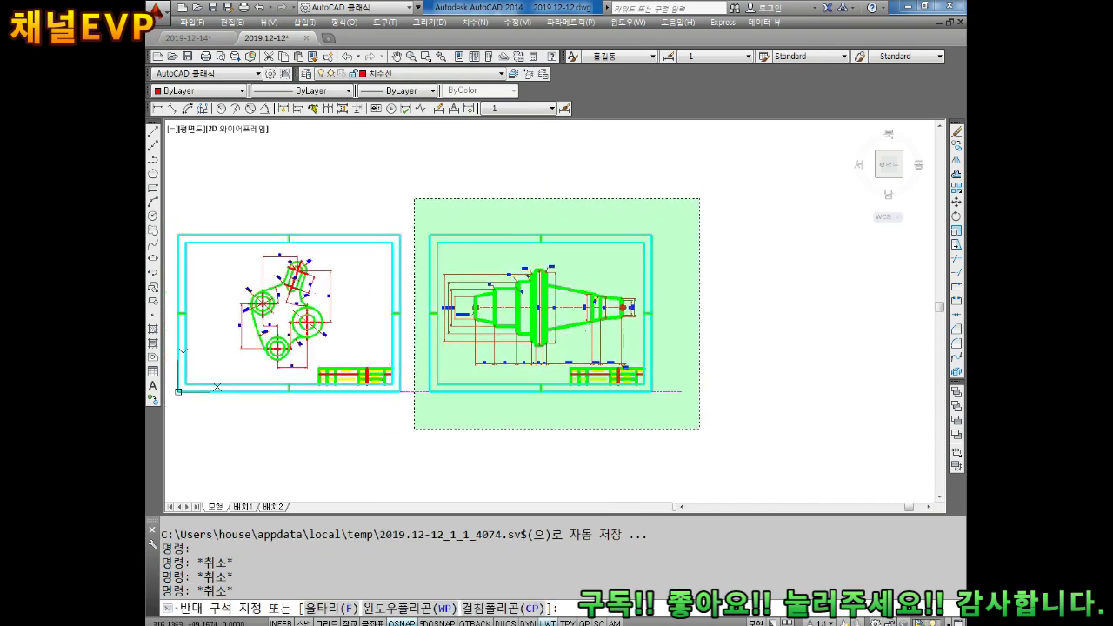
pyautogui.press('Escape')
# - Copy the right-hand lathe drawing's 131 objects into empty space below the originals
pyautogui.press('Escape')
pyautogui.press('Escape')
pyautogui.write('C')
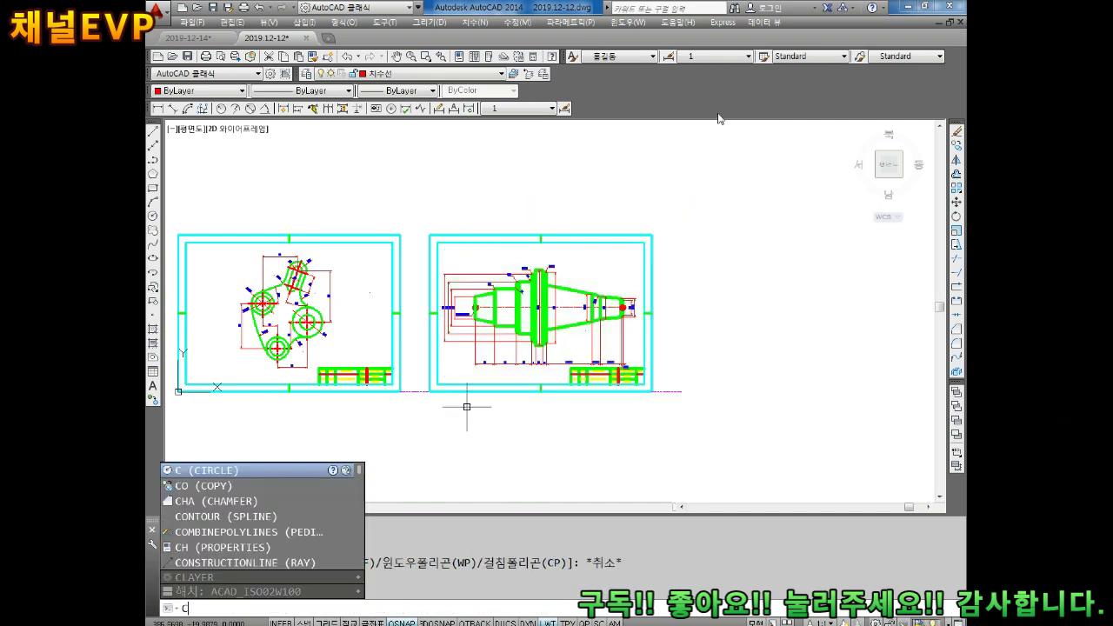
pyautogui.press('Escape')
pyautogui.write('O')
pyautogui.press('Return')
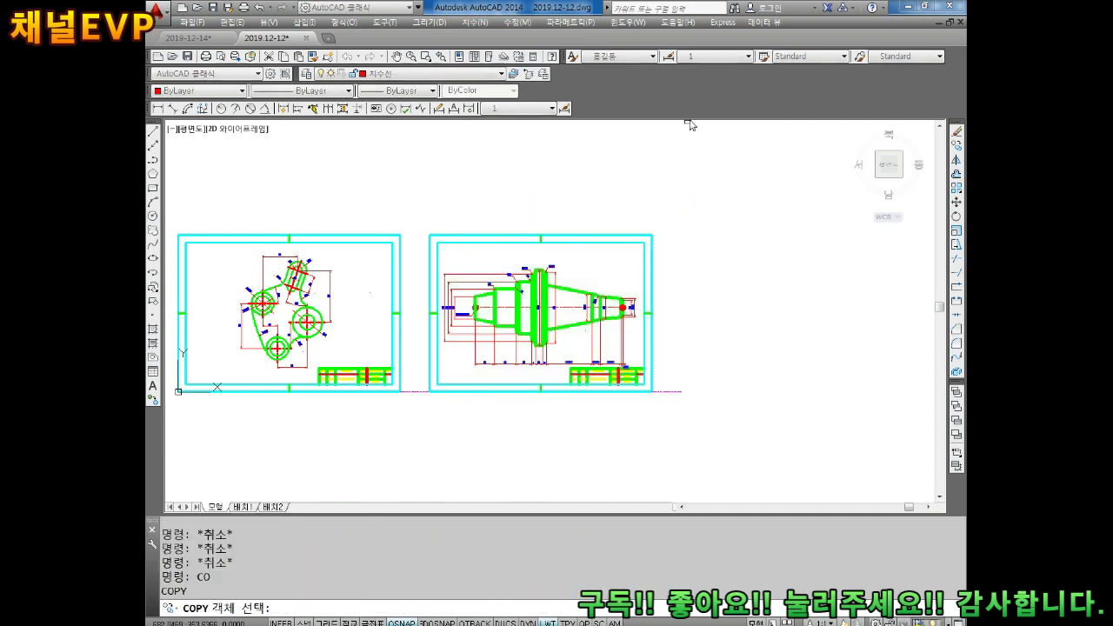
pyautogui.click(688, 194)
pyautogui.click(422, 428)
pyautogui.press('Return')
pyautogui.click(461, 398)
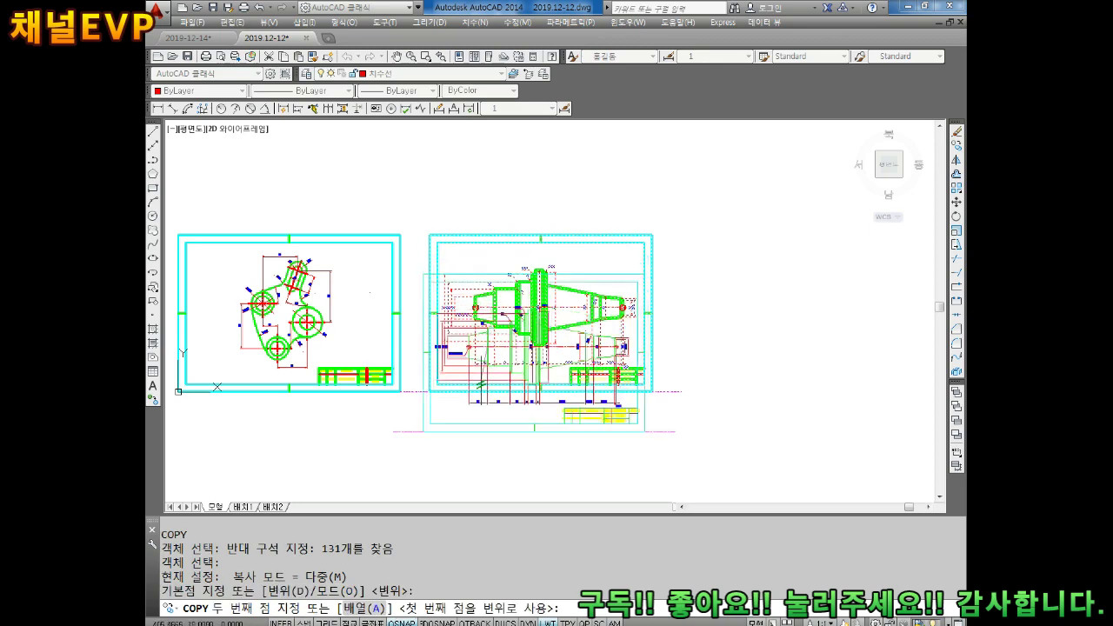
pyautogui.scroll(-2, 462, 382)
pyautogui.moveTo(452, 392); pyautogui.dragTo(448, 278, button='middle')
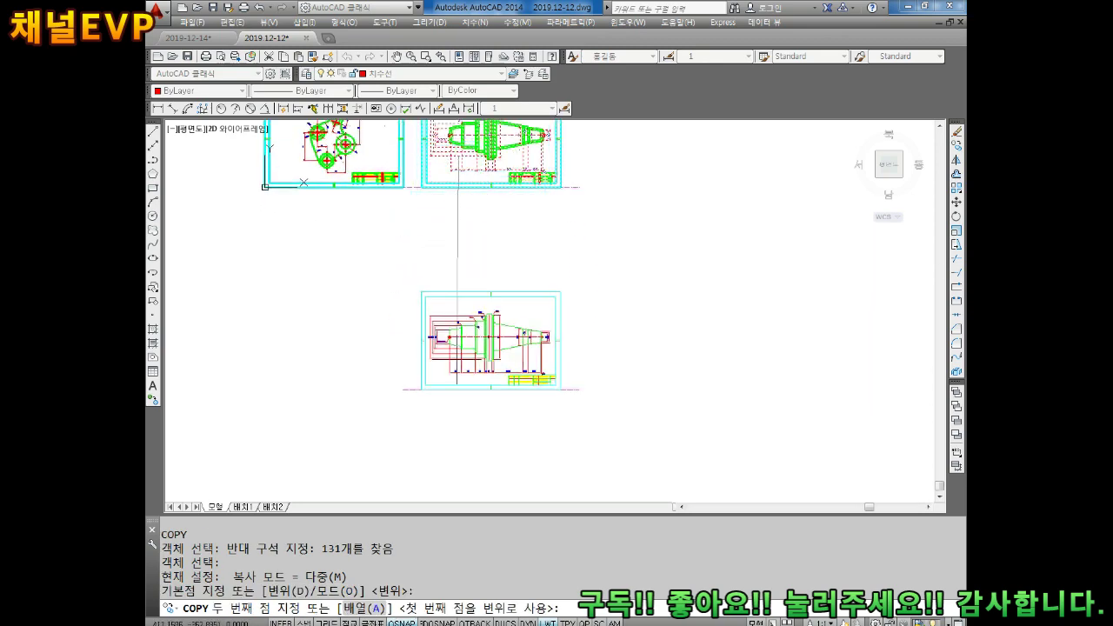
pyautogui.click(458, 371)
pyautogui.press('Escape')
# - Begin selecting the copy's cyan border frames for removal
pyautogui.scroll(3, 458, 383)
pyautogui.scroll(-1, 500, 249)
pyautogui.scroll(2, 500, 248)
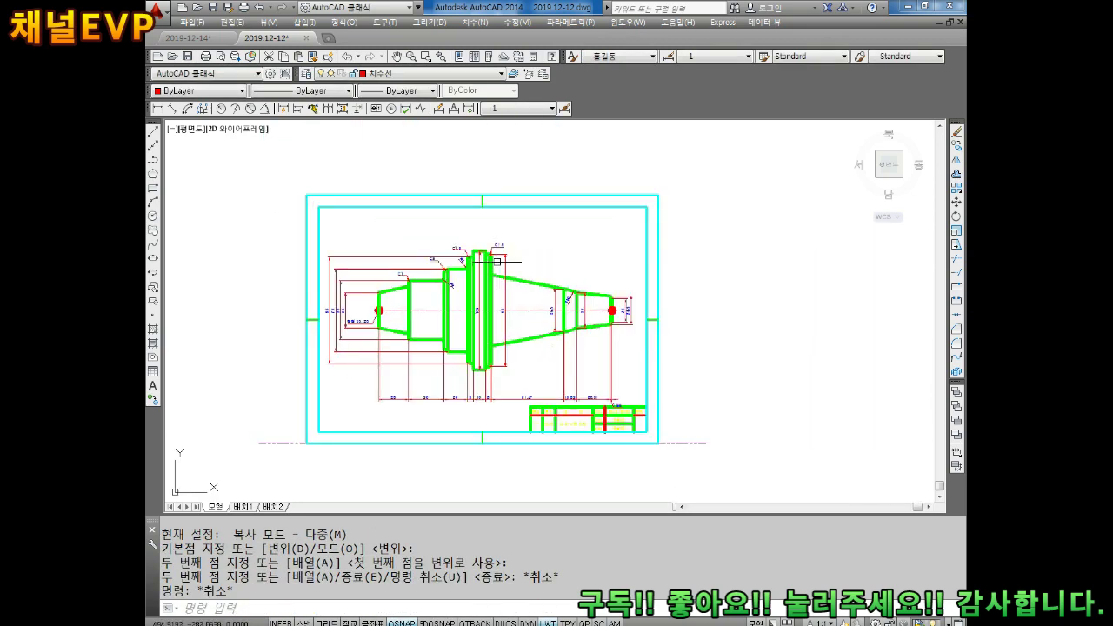
pyautogui.press('Escape')
pyautogui.click(258, 223)
# - Erase the three border frame rectangles and the title block below the part
pyautogui.press('Delete')
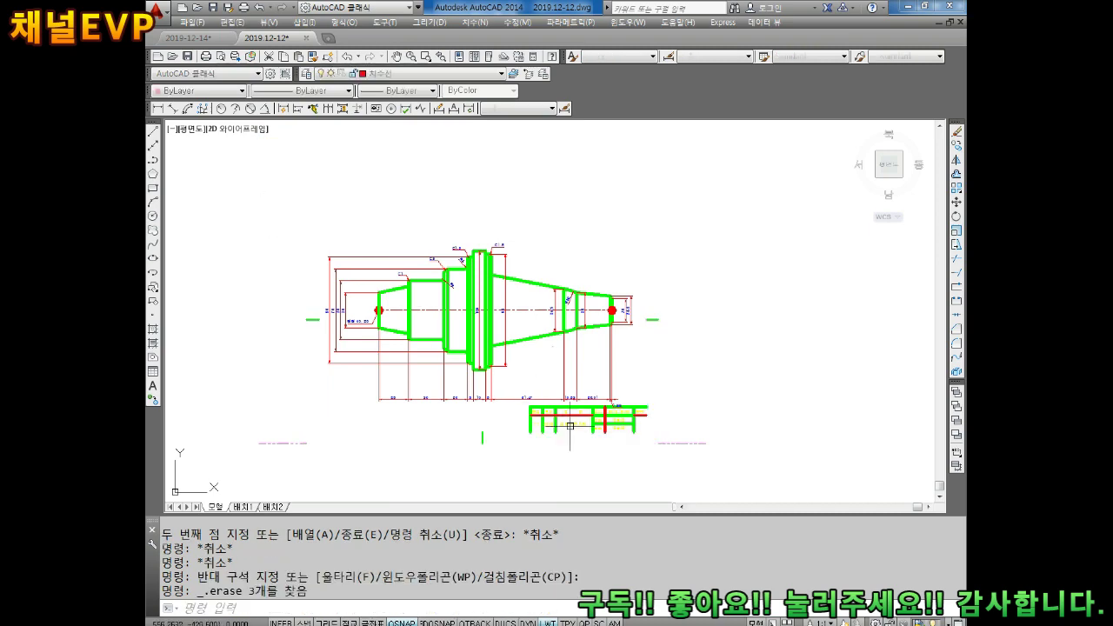
pyautogui.moveTo(715, 407); pyautogui.dragTo(714, 352, button='middle')
pyautogui.click(717, 350)
pyautogui.click(476, 449)
pyautogui.press('Delete')
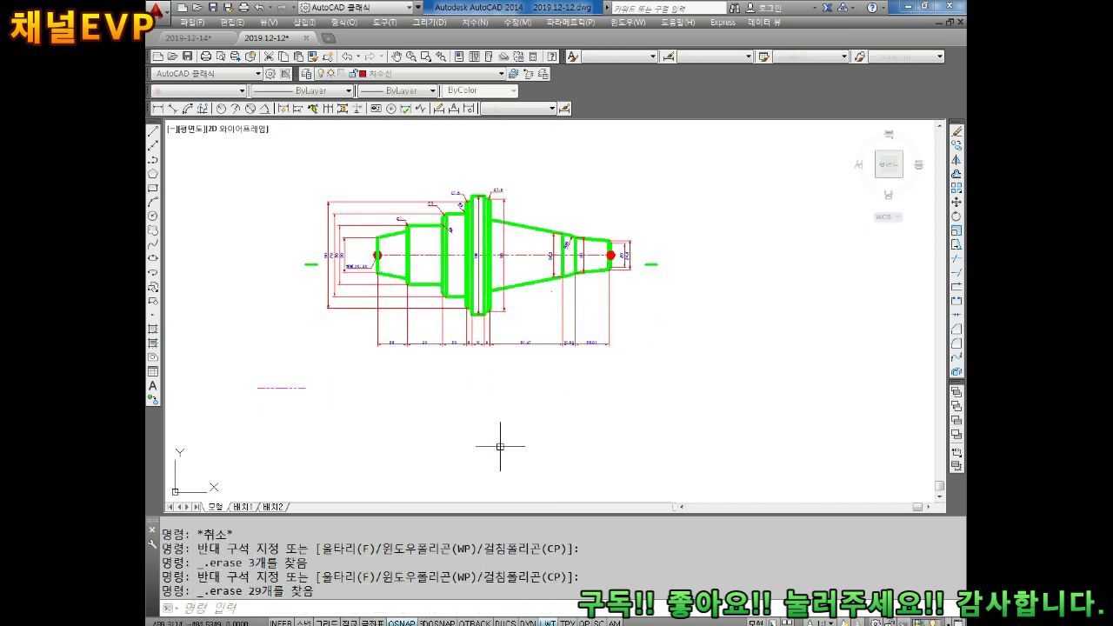
# - Erase the bottom row of dimensions
pyautogui.scroll(2, 544, 373)
pyautogui.scroll(2, 323, 340)
pyautogui.scroll(-2, 402, 397)
pyautogui.press('Escape')
pyautogui.press('Escape')
pyautogui.scroll(-2, 402, 398)
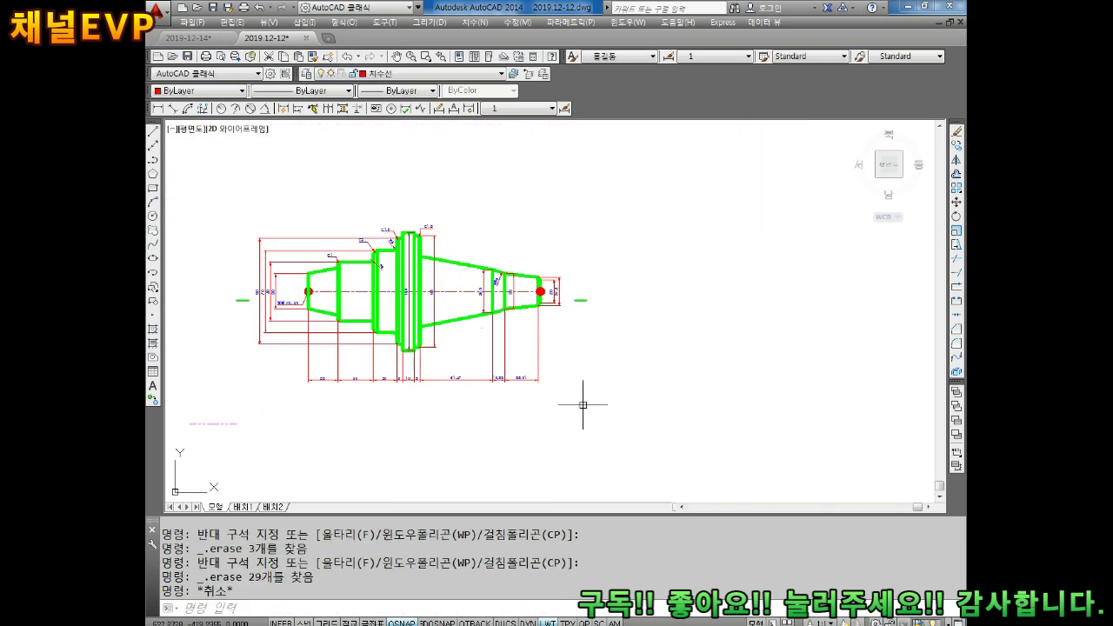
pyautogui.click(592, 365)
pyautogui.click(292, 445)
pyautogui.press('Delete')
# - Erase the stray line past the right end and the 20 and 24.4 diameter dimensions
pyautogui.scroll(3, 521, 360)
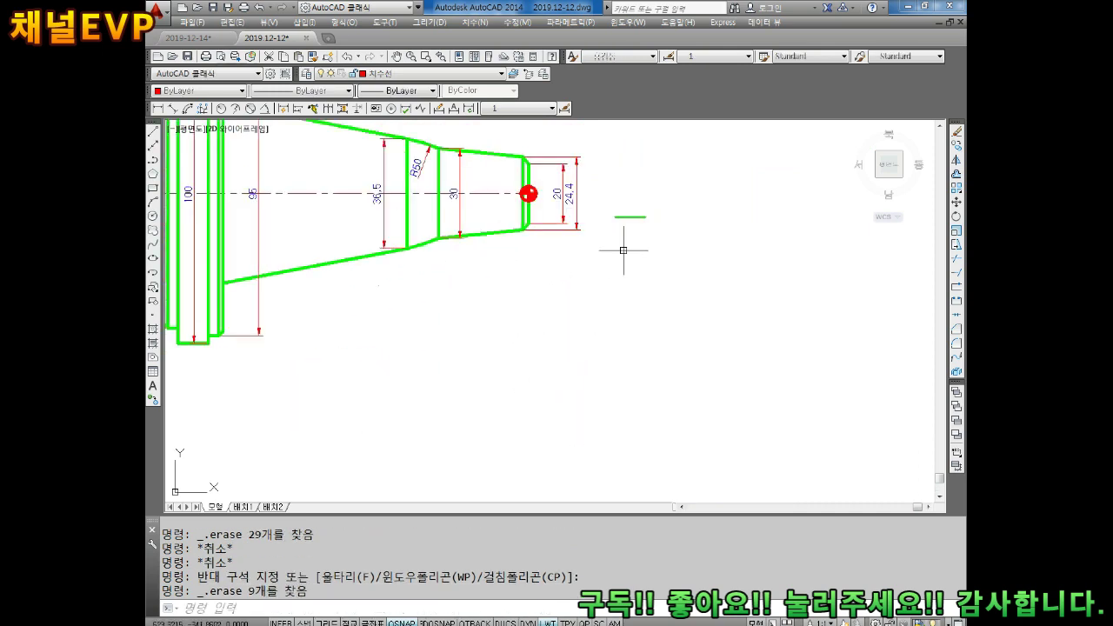
pyautogui.moveTo(665, 235); pyautogui.dragTo(600, 204)
pyautogui.press('Delete')
pyautogui.scroll(2, 556, 261)
pyautogui.click(617, 203)
pyautogui.click(520, 323)
pyautogui.press('Delete')
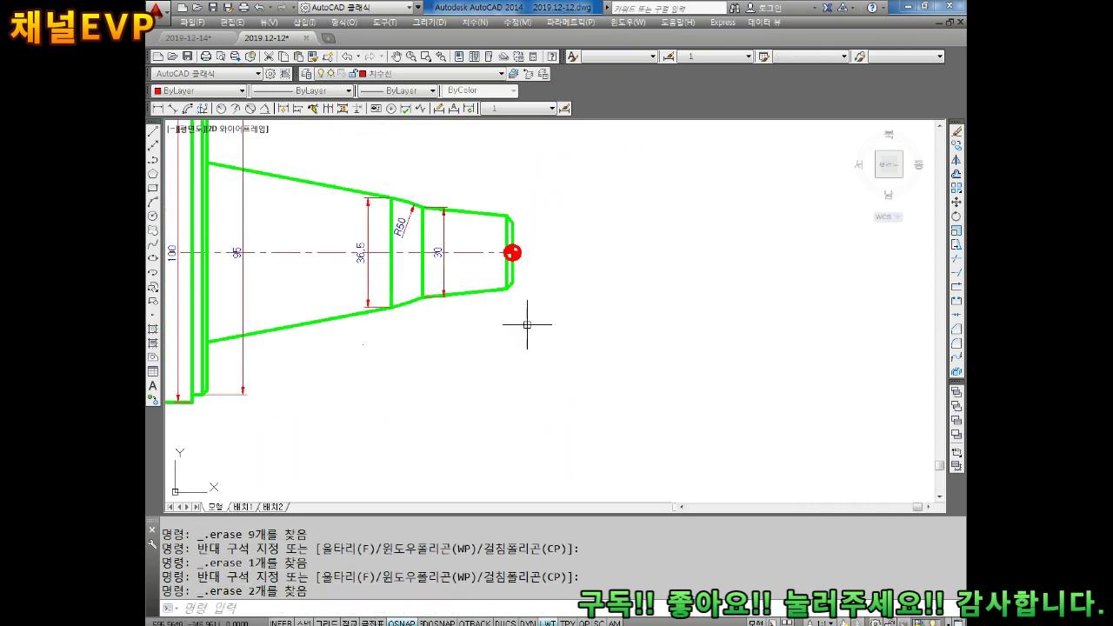
# - Erase the dimensions along the left side of the part
pyautogui.scroll(-2, 527, 318)
pyautogui.scroll(1, 331, 291)
pyautogui.click(305, 172)
pyautogui.click(228, 374)
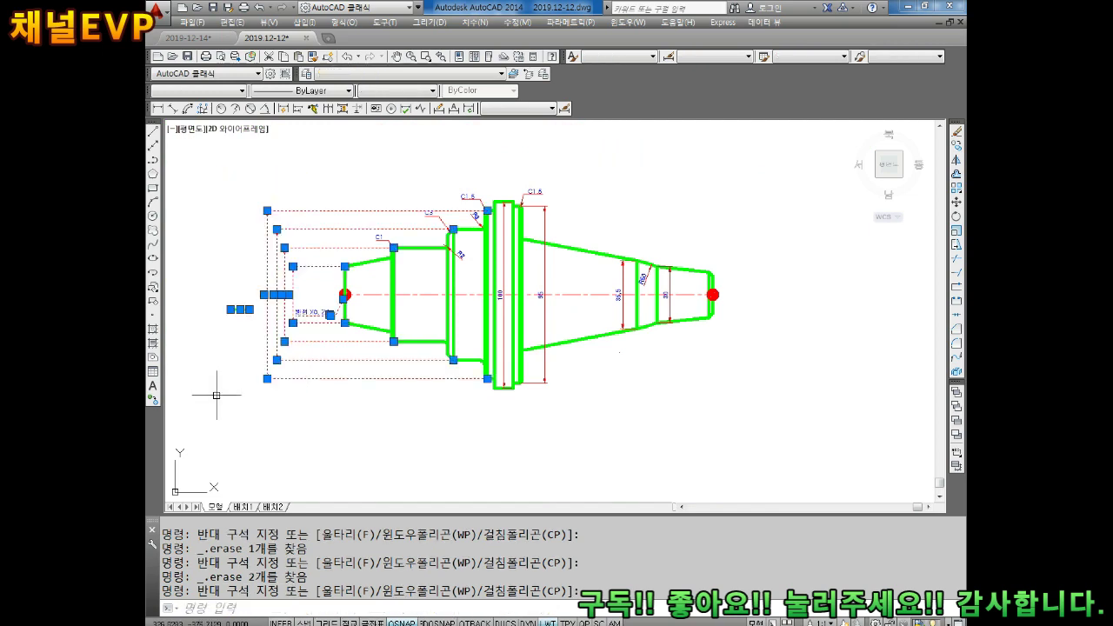
pyautogui.press('Delete')
# - Erase the 95 dimension
pyautogui.scroll(2, 423, 233)
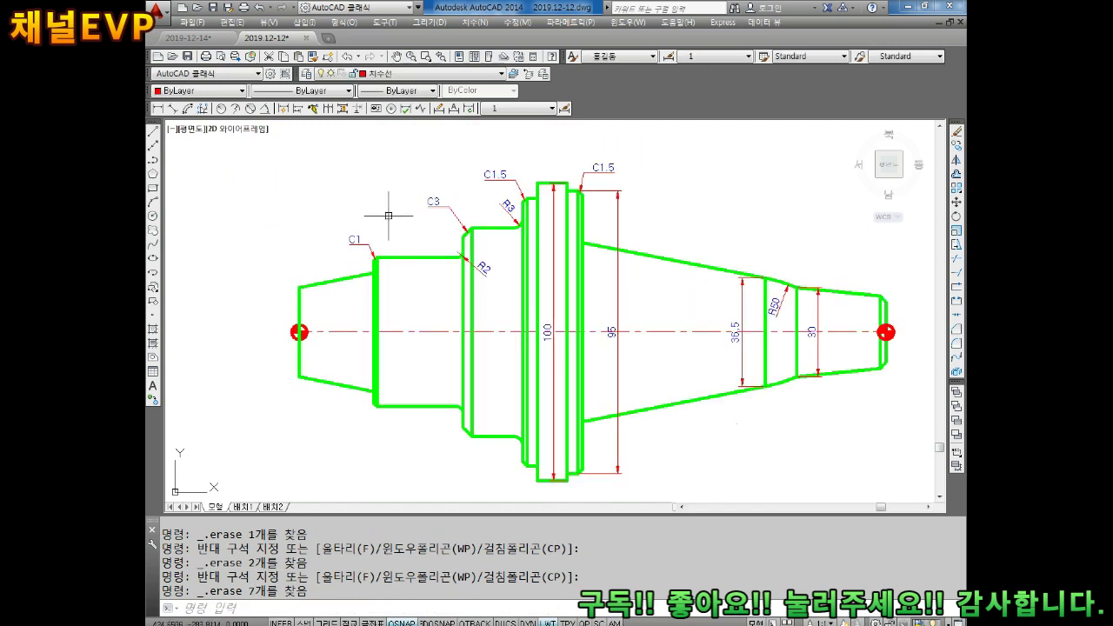
pyautogui.moveTo(411, 216); pyautogui.dragTo(413, 231, button='middle')
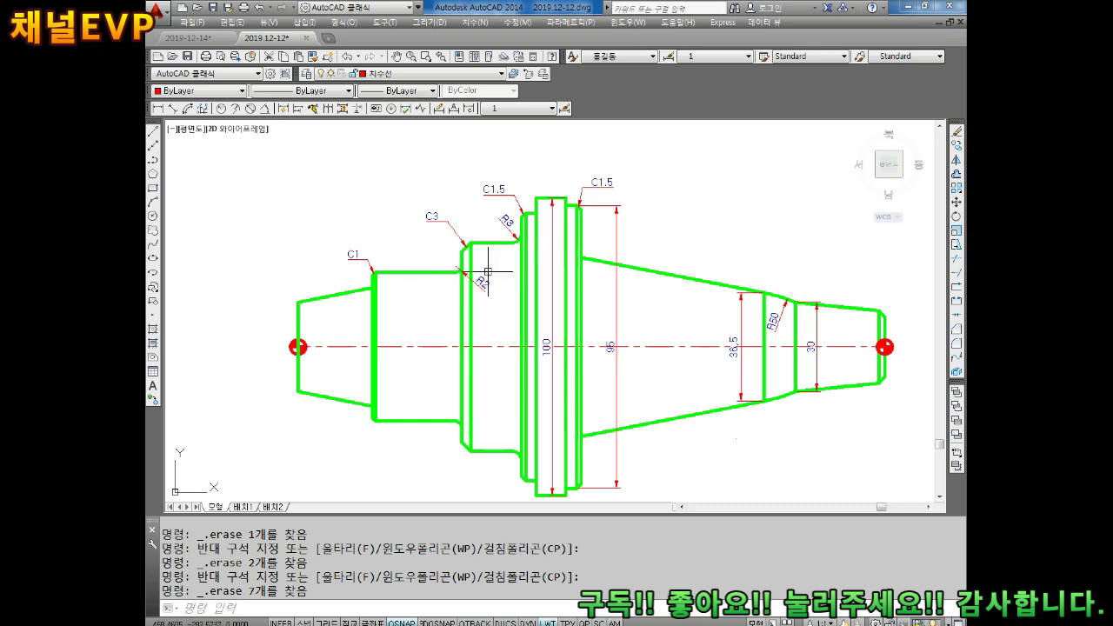
pyautogui.moveTo(530, 284); pyautogui.dragTo(531, 263, button='middle')
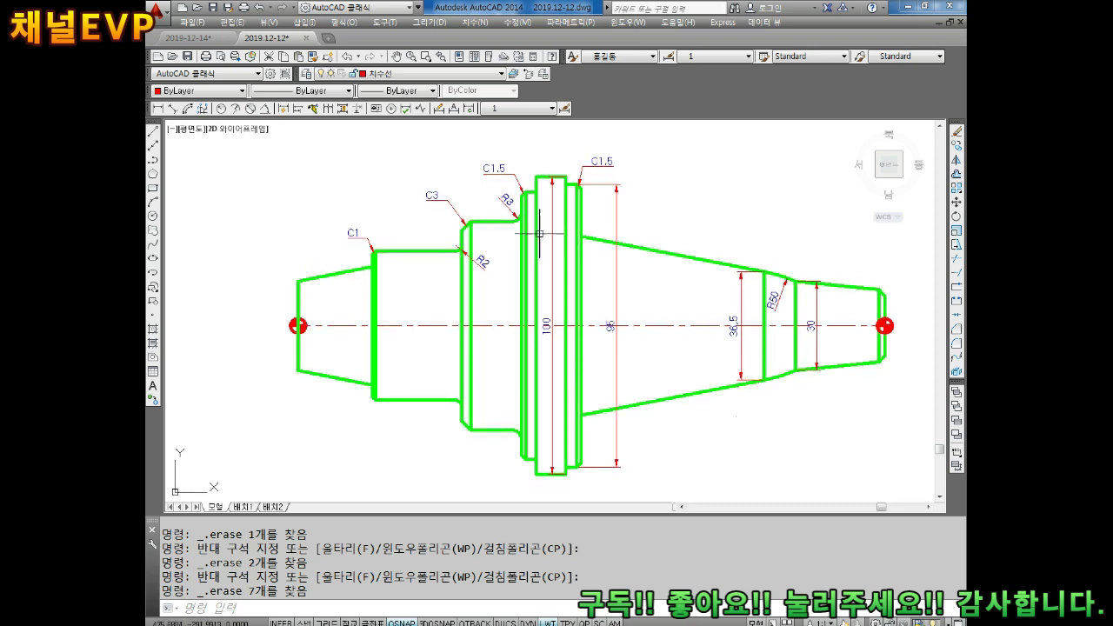
pyautogui.press('Escape')
pyautogui.press('Escape')
pyautogui.click(642, 296)
pyautogui.click(608, 307)
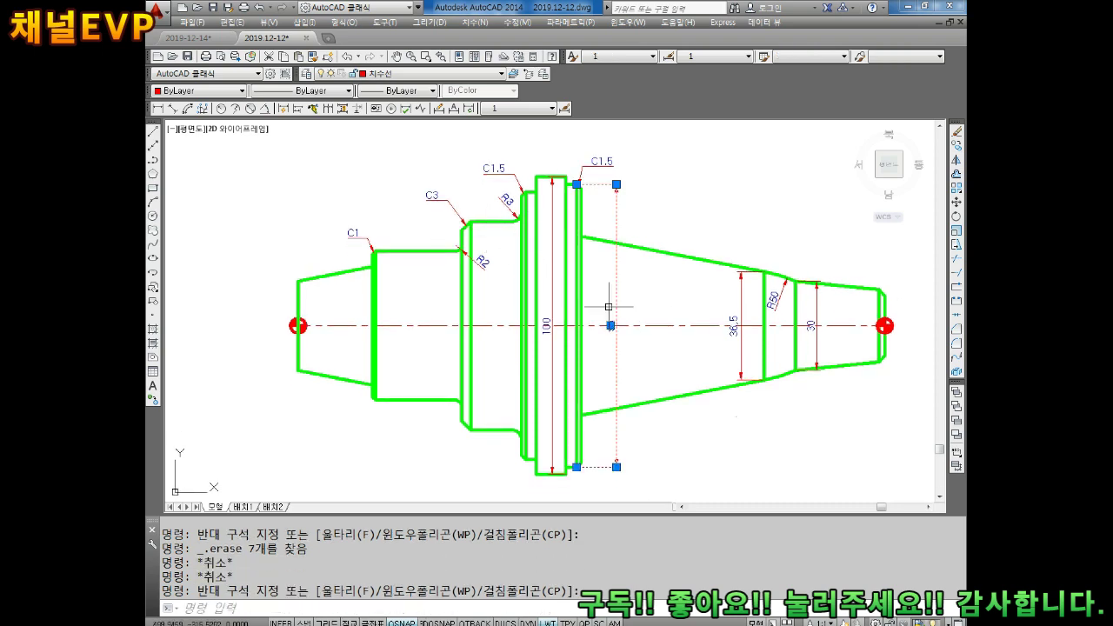
pyautogui.press('Delete')
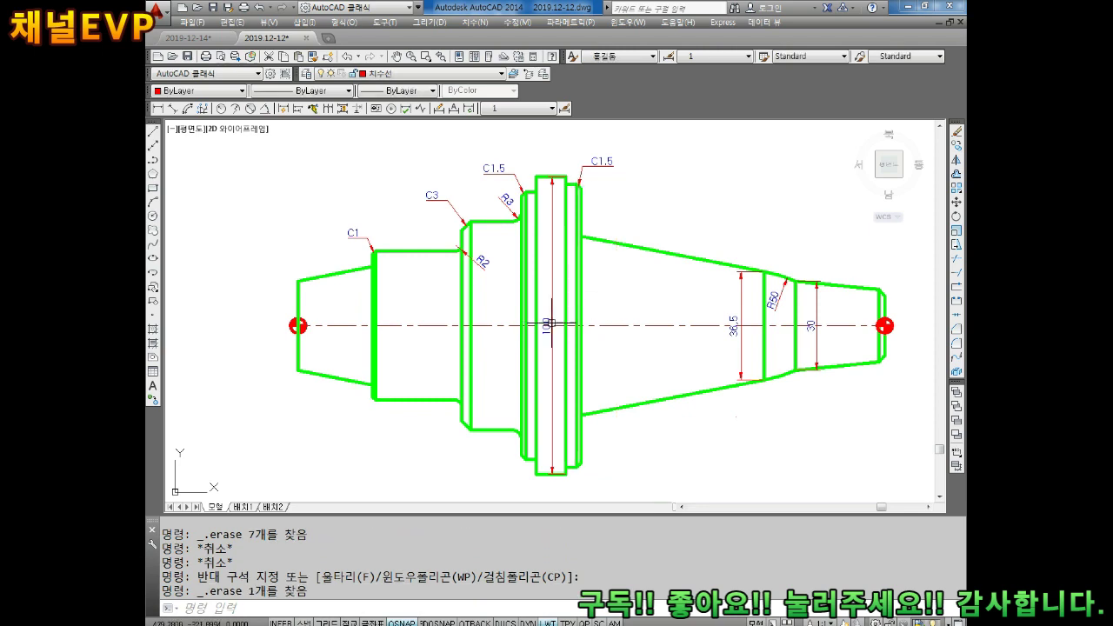
# - Erase the 100, 35.5 and 30 dimensions
pyautogui.click(551, 323)
pyautogui.press('Delete')
pyautogui.moveTo(745, 317); pyautogui.dragTo(669, 315, button='middle')
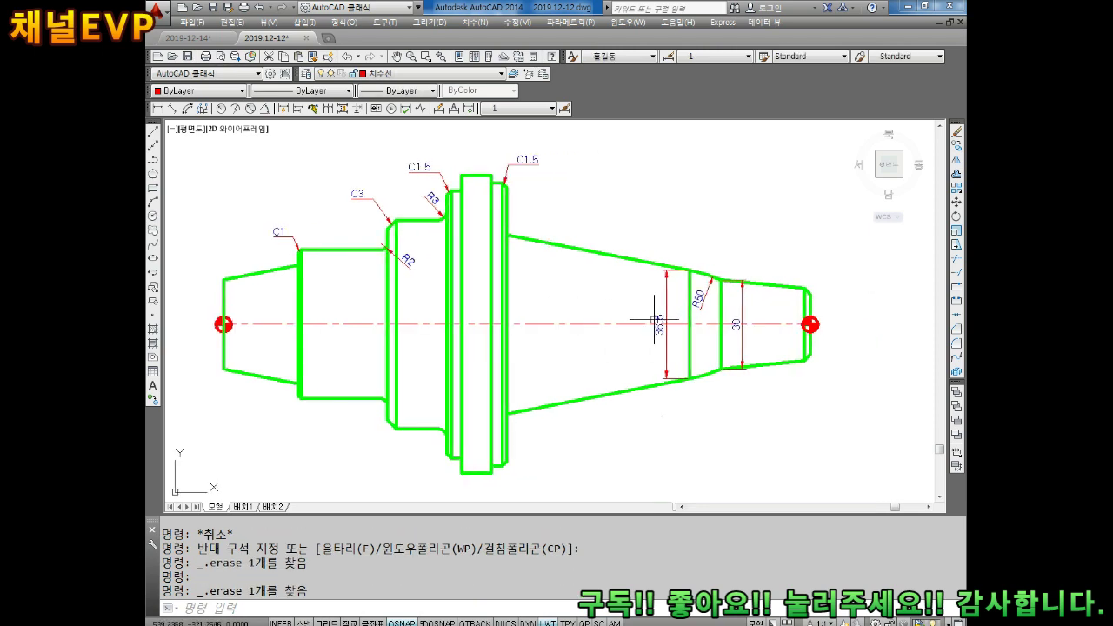
pyautogui.click(653, 319)
pyautogui.press('Delete')
pyautogui.click(740, 315)
pyautogui.press('Delete')
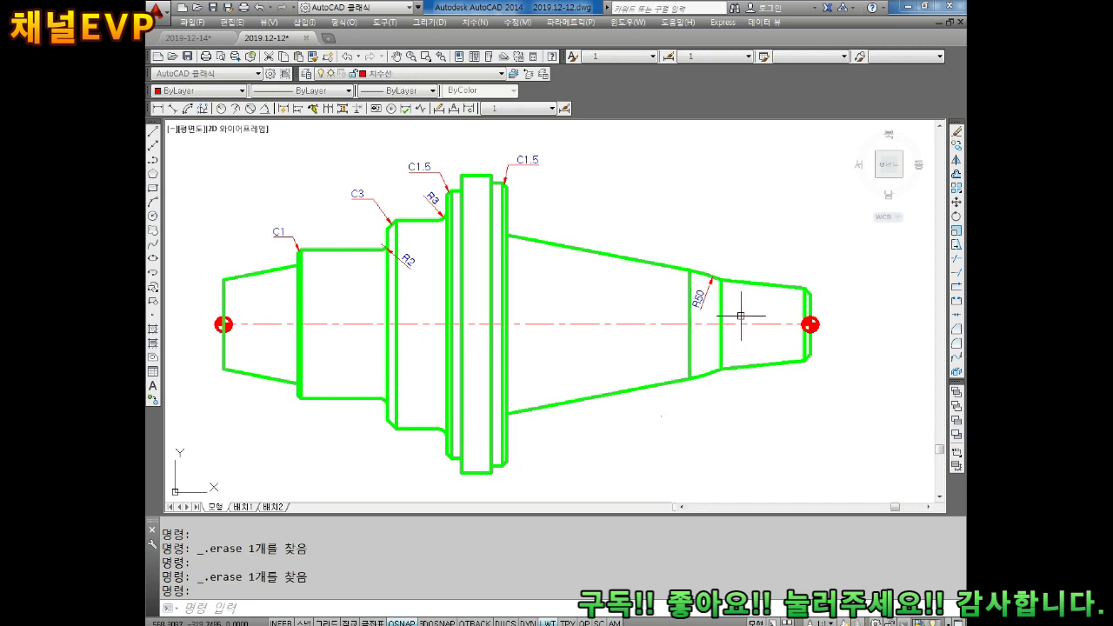
pyautogui.press('Escape')
# - Start a new line with its first point just left of the part
pyautogui.moveTo(708, 303); pyautogui.dragTo(711, 258, button='middle')
pyautogui.press('Escape')
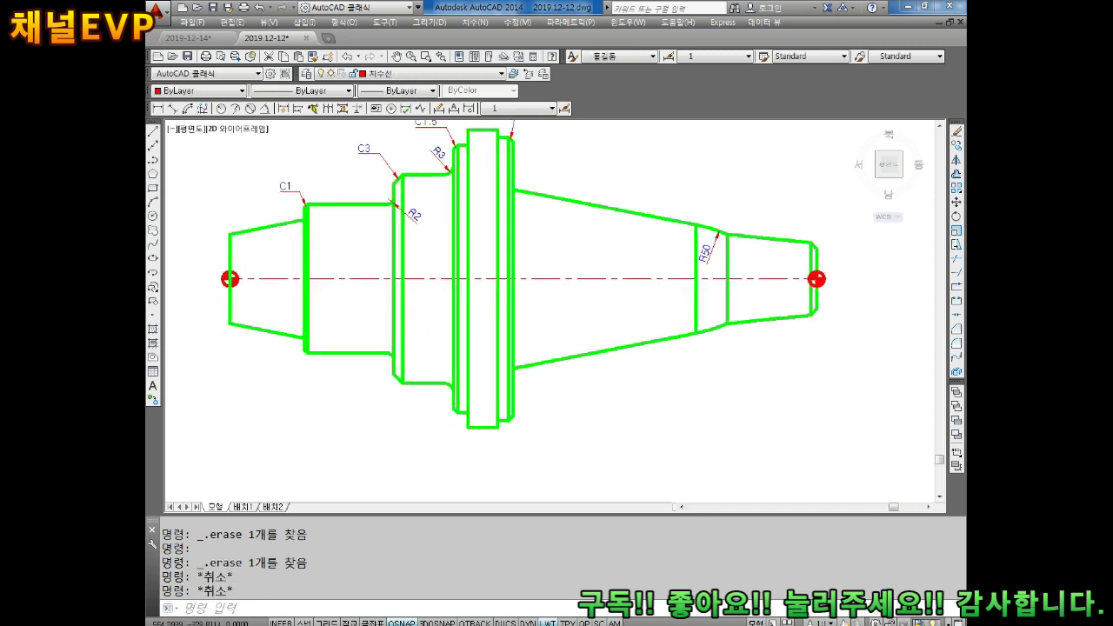
pyautogui.scroll(-2, 700, 309)
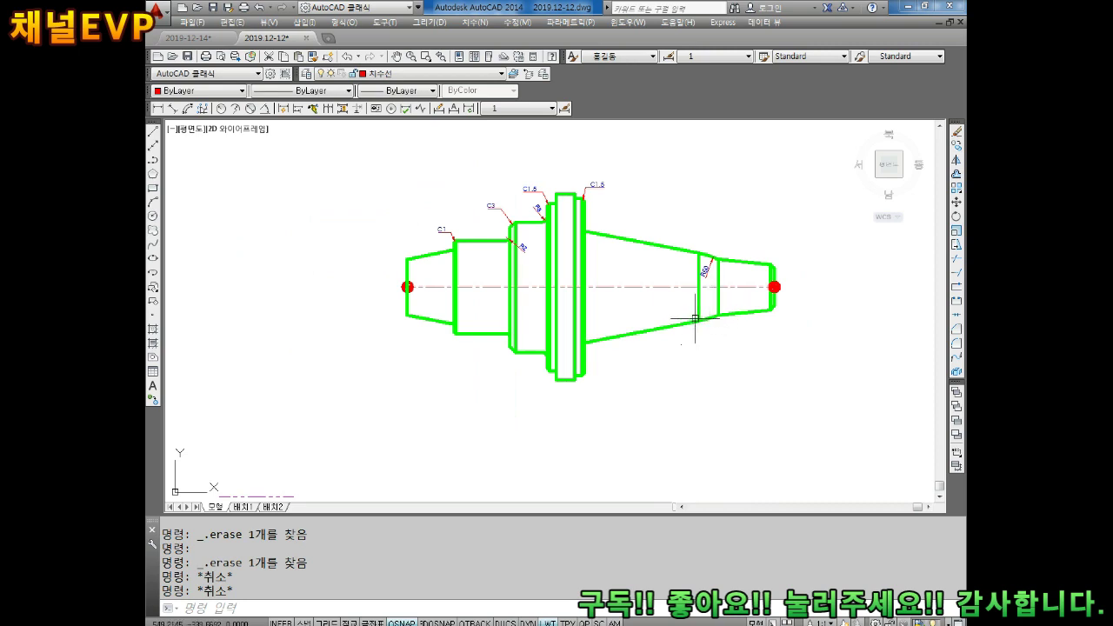
pyautogui.moveTo(662, 282); pyautogui.dragTo(639, 315, button='middle')
pyautogui.press('Escape')
pyautogui.press('Escape')
pyautogui.press('Escape')
pyautogui.write('ㄴ')
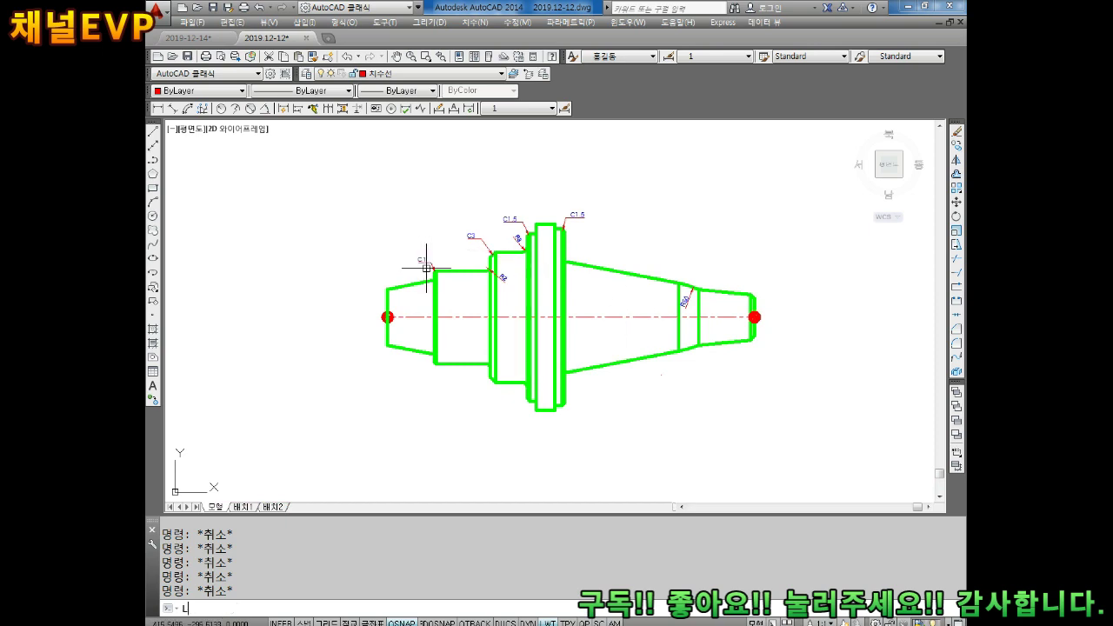
pyautogui.press('Return')
pyautogui.click(340, 239)
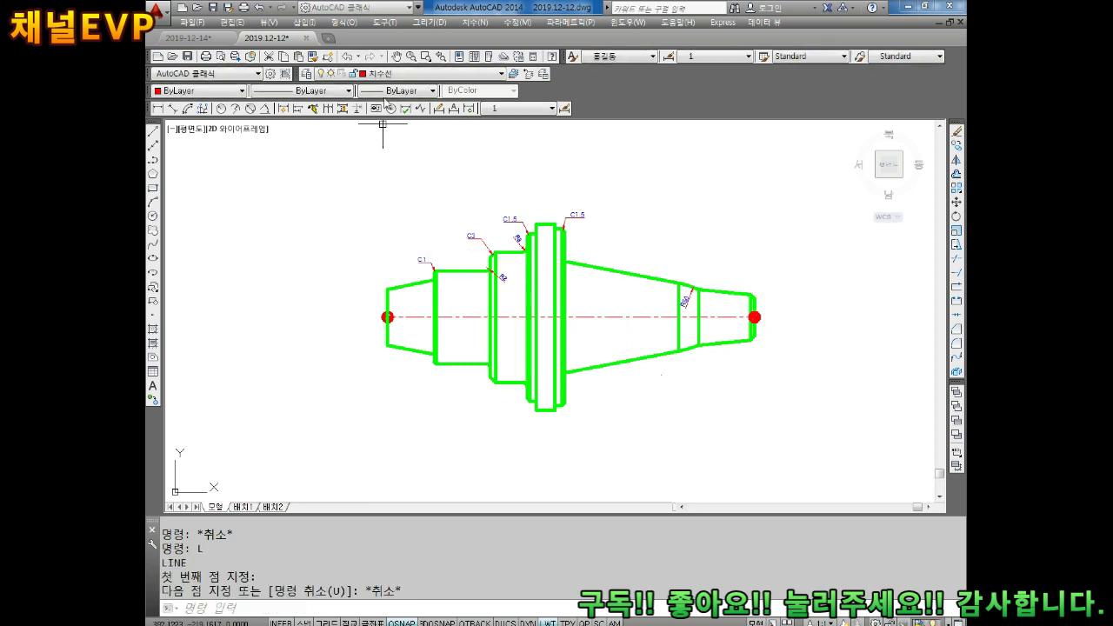
# - Make 외형선 the current layer and set the drawing colour to magenta
pyautogui.click(382, 74)
pyautogui.click(380, 127)
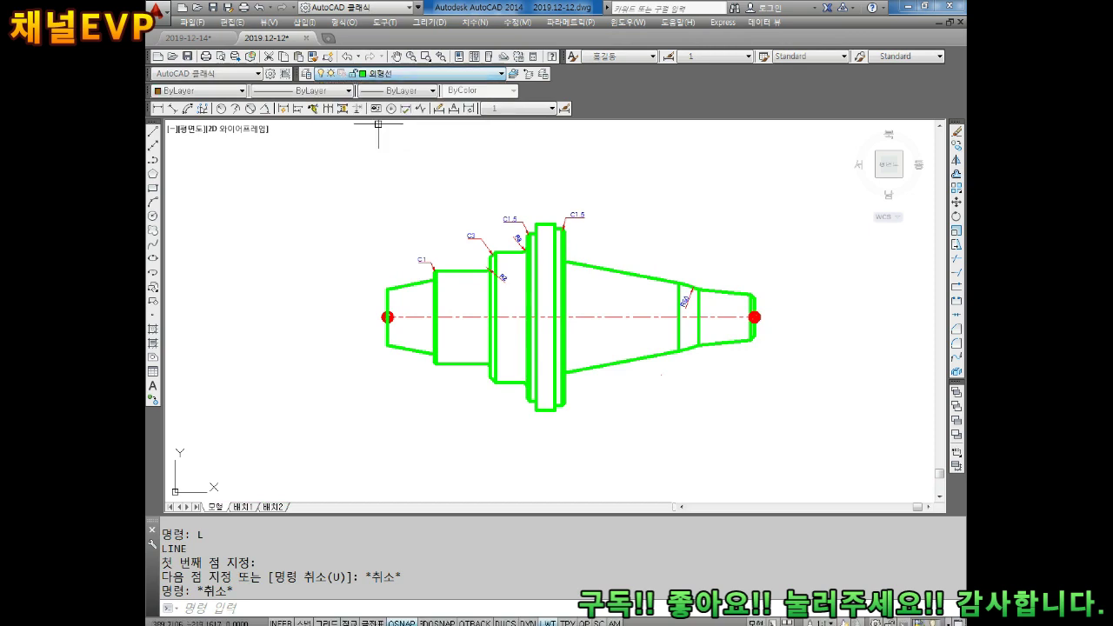
pyautogui.click(200, 90)
pyautogui.click(175, 176)
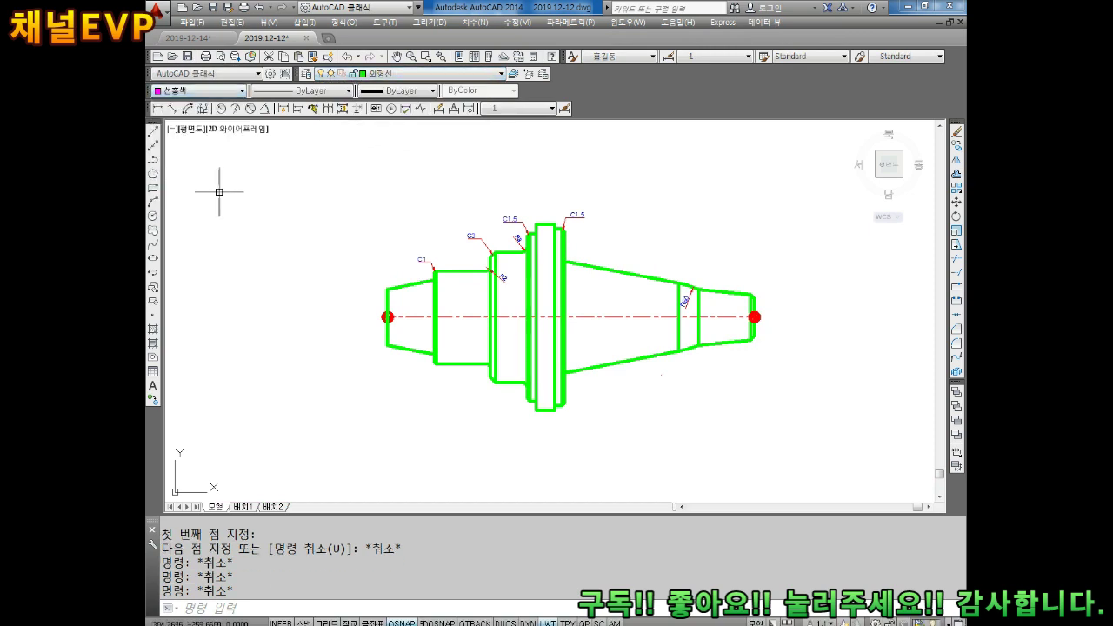
# - Draw a right-pointing arrow with a closed head left of the part
pyautogui.write('l')
pyautogui.press('Return')
pyautogui.click(313, 235)
pyautogui.click(378, 235)
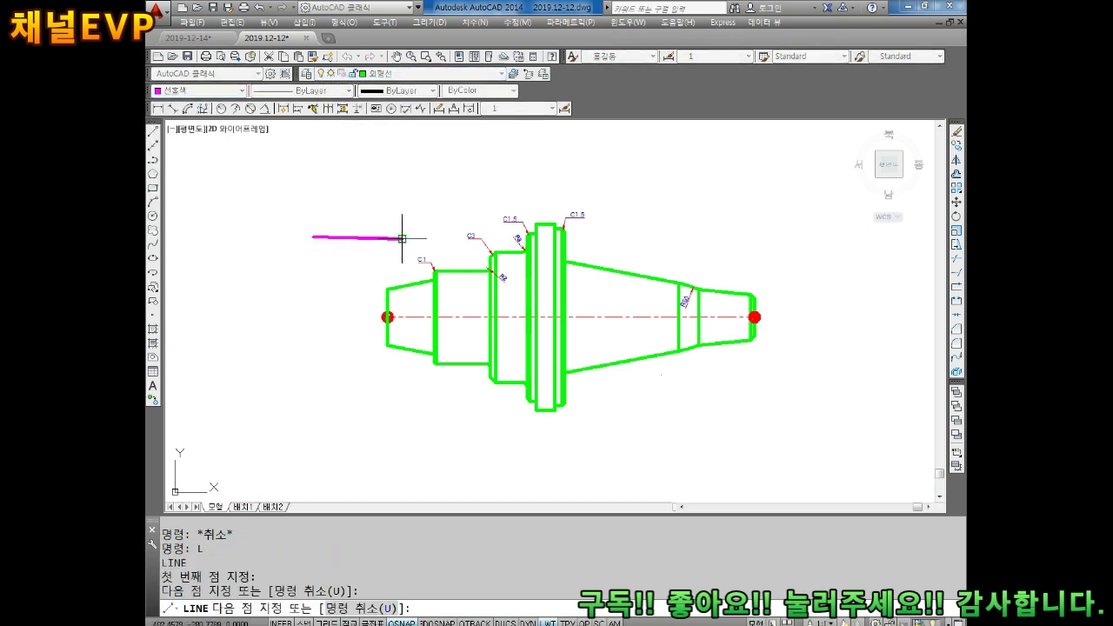
pyautogui.click(402, 236)
pyautogui.click(380, 222)
pyautogui.click(402, 237)
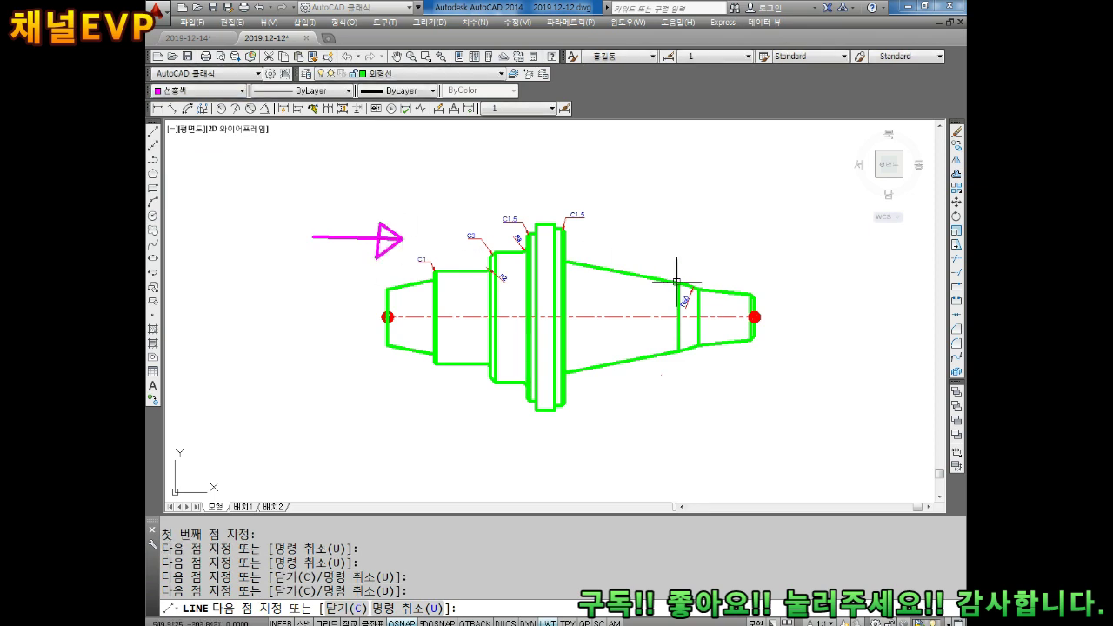
pyautogui.press('Escape')
# - Draw a matching left-pointing arrow at the right end of the part
pyautogui.press('Return')
pyautogui.click(785, 216)
pyautogui.click(669, 219)
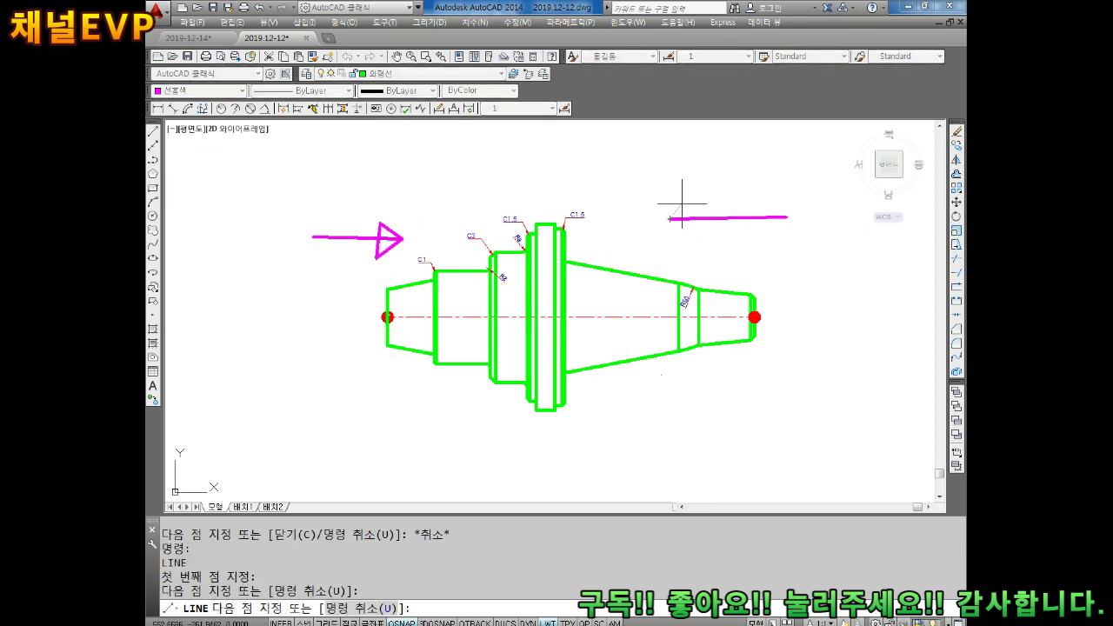
pyautogui.click(688, 206)
pyautogui.click(683, 232)
pyautogui.click(669, 219)
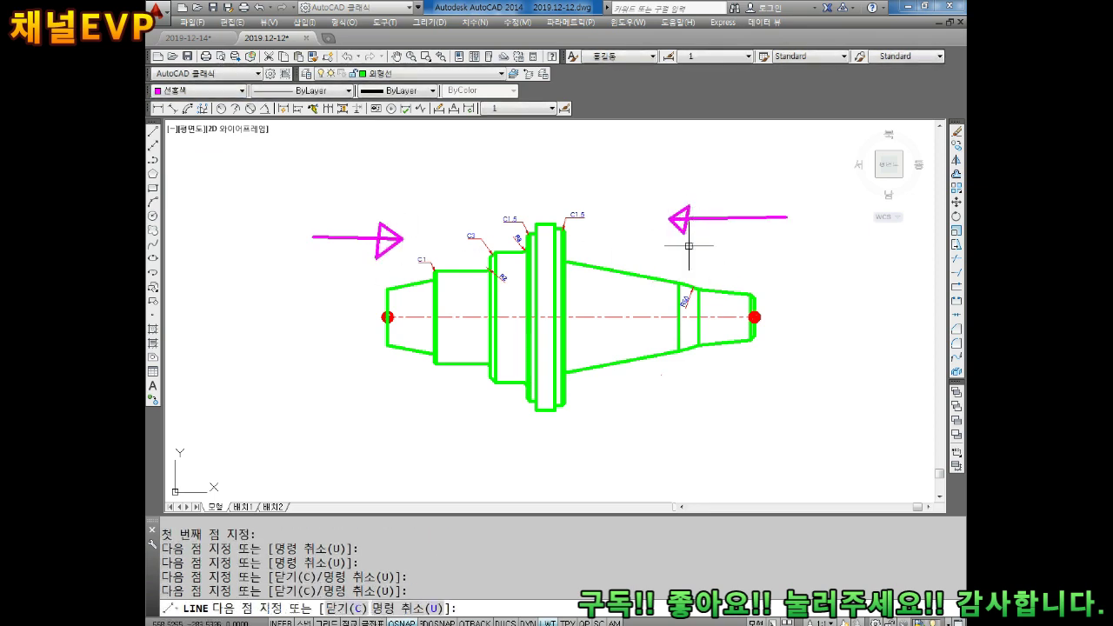
pyautogui.press('Escape')
pyautogui.press('Escape')
pyautogui.scroll(2, 378, 250)
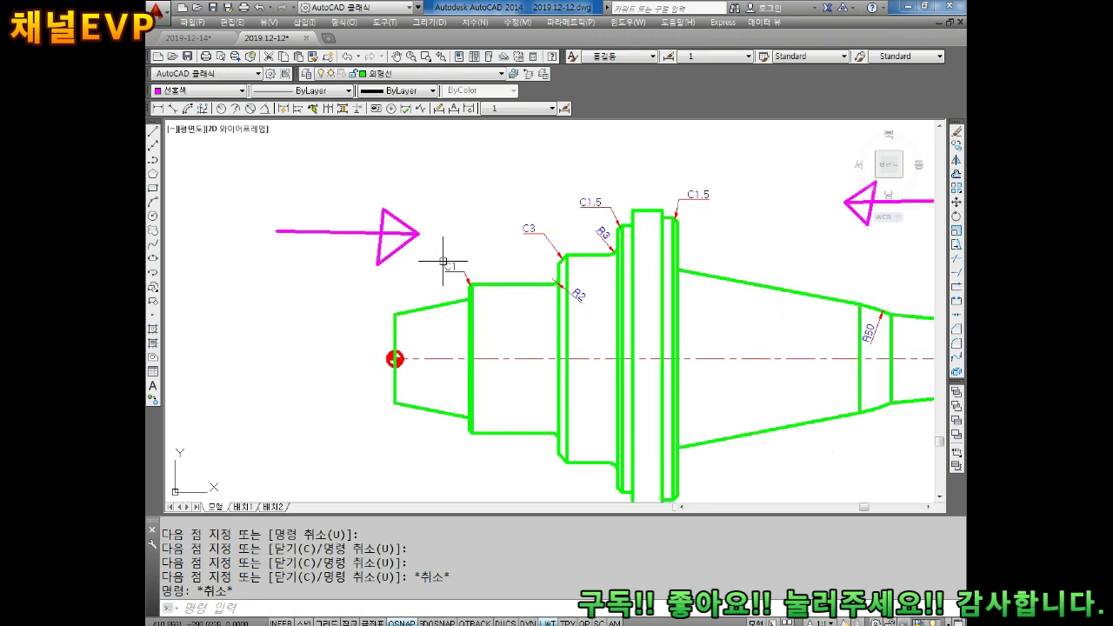
pyautogui.scroll(-2, 239, 252)
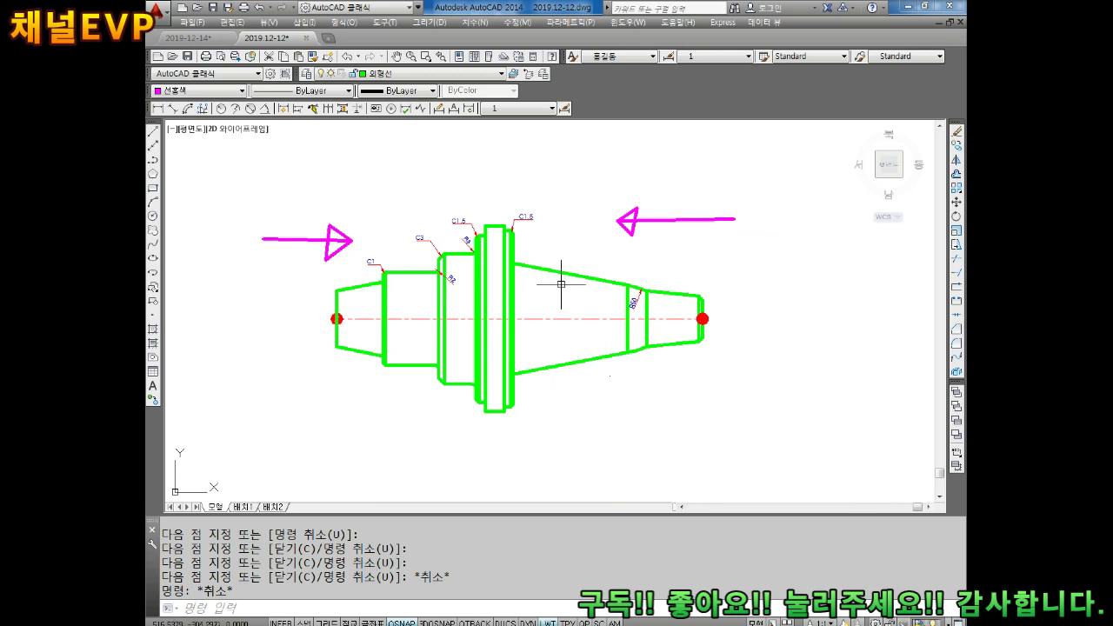
pyautogui.moveTo(433, 272); pyautogui.dragTo(445, 298, button='middle')
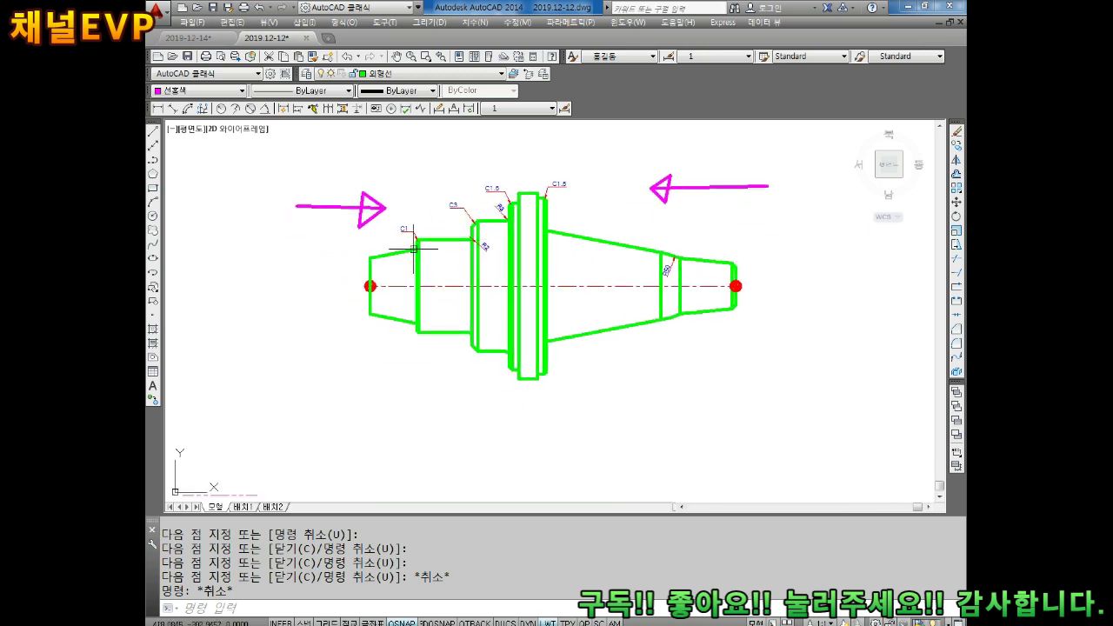
pyautogui.press('Escape')
pyautogui.press('Escape')
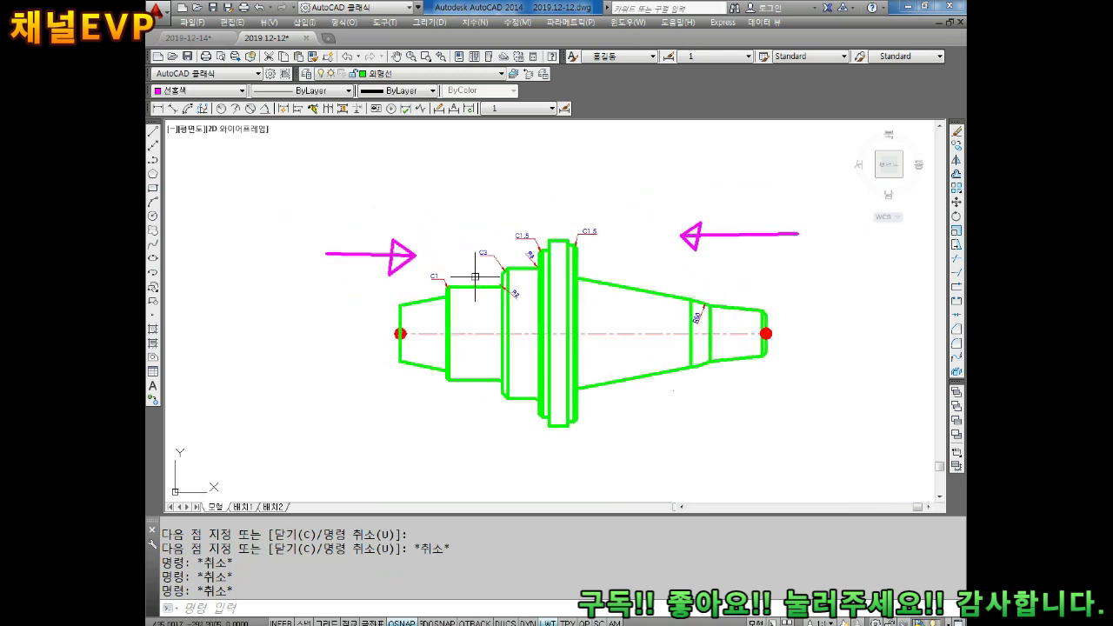
pyautogui.press('Escape')
# - Draw two tall rectangles left of the part, one above and one below the centreline
pyautogui.write('C')
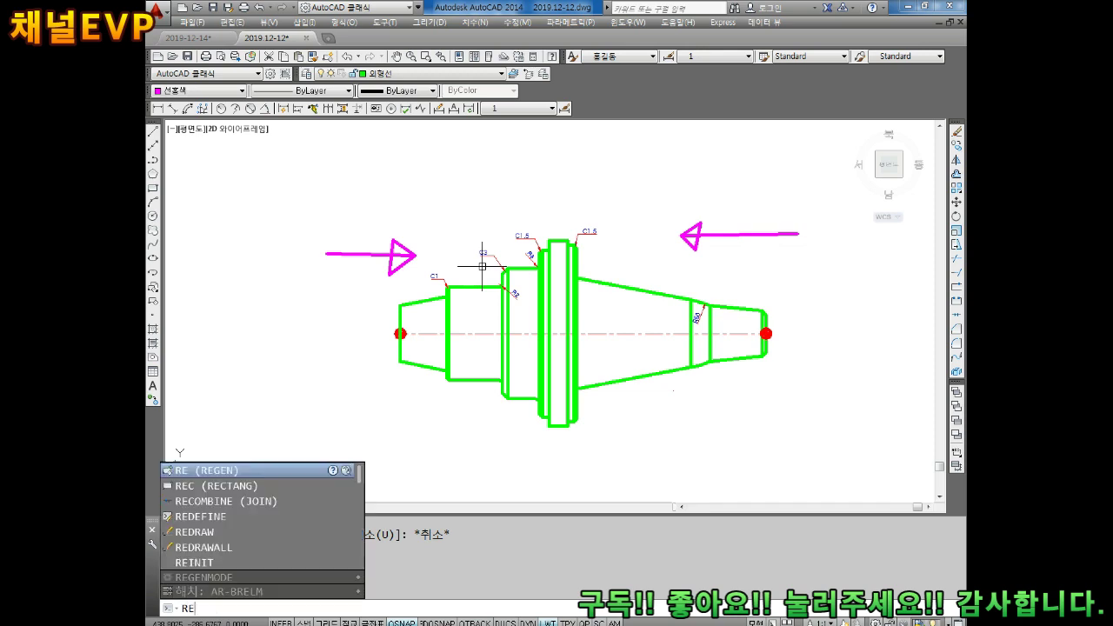
pyautogui.press('Return')
pyautogui.click(305, 163)
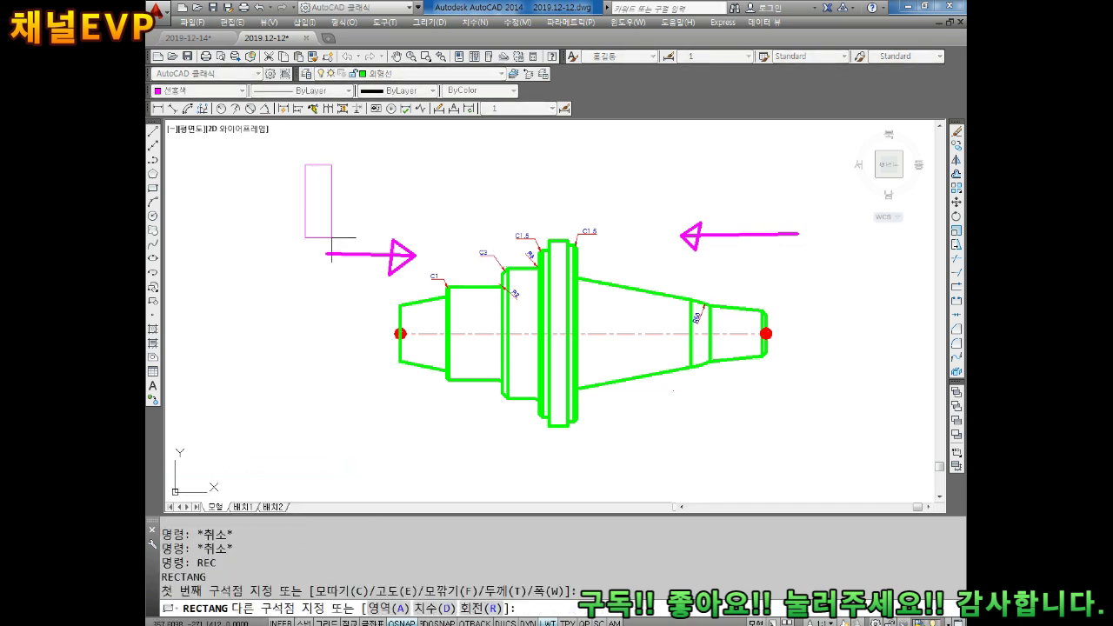
pyautogui.click(346, 302)
pyautogui.click(306, 355)
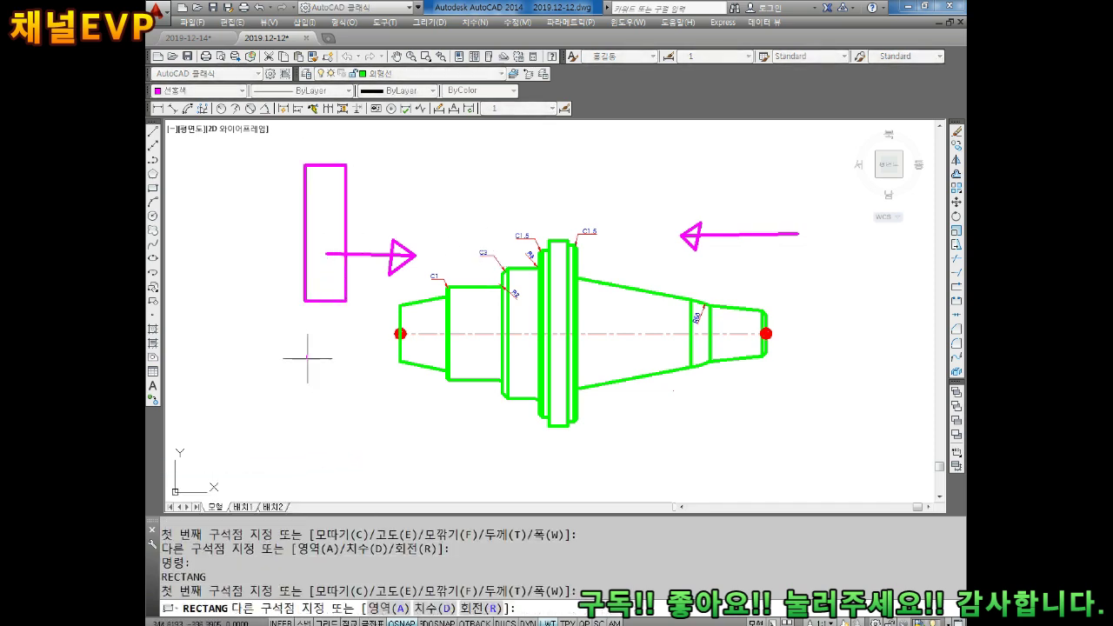
pyautogui.click(346, 492)
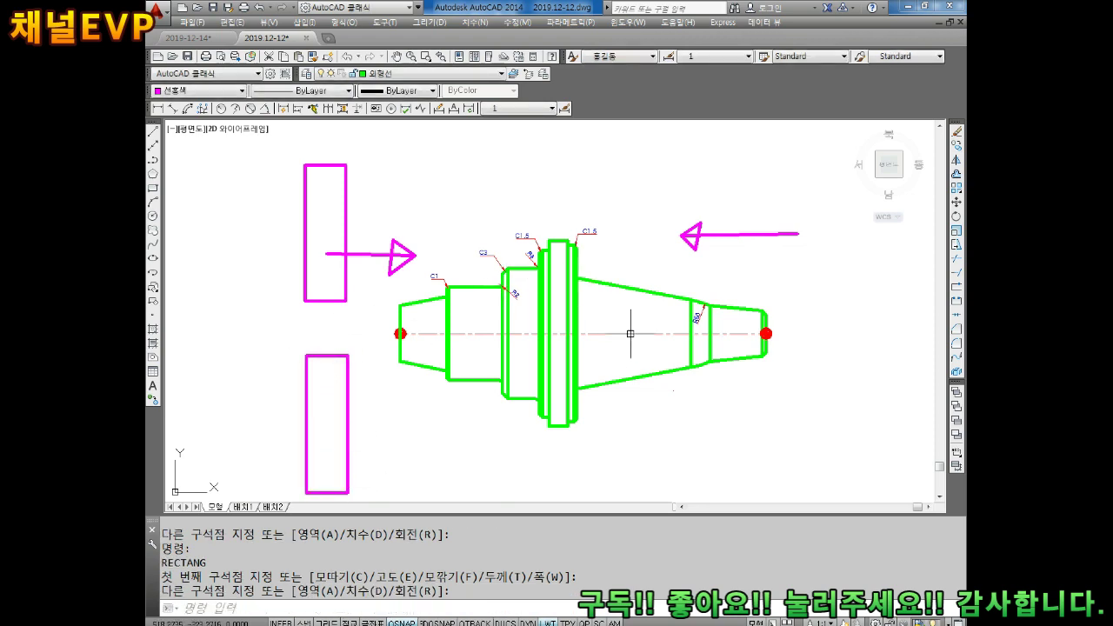
pyautogui.scroll(3, 559, 321)
pyautogui.scroll(-5, 574, 313)
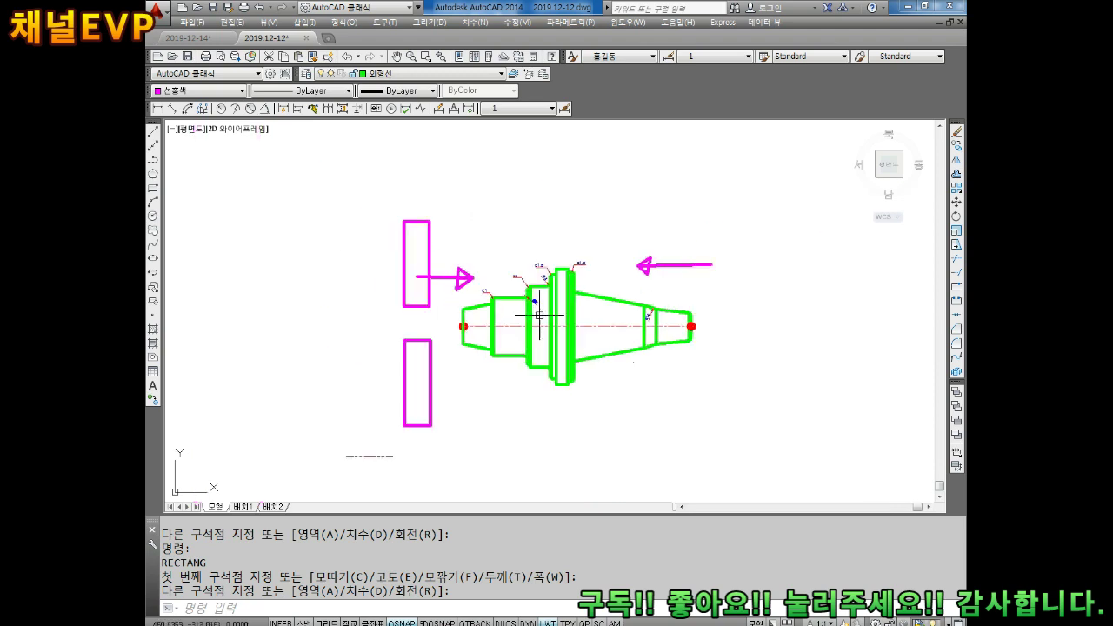
pyautogui.moveTo(483, 353); pyautogui.dragTo(439, 361, button='middle')
pyautogui.scroll(2, 481, 333)
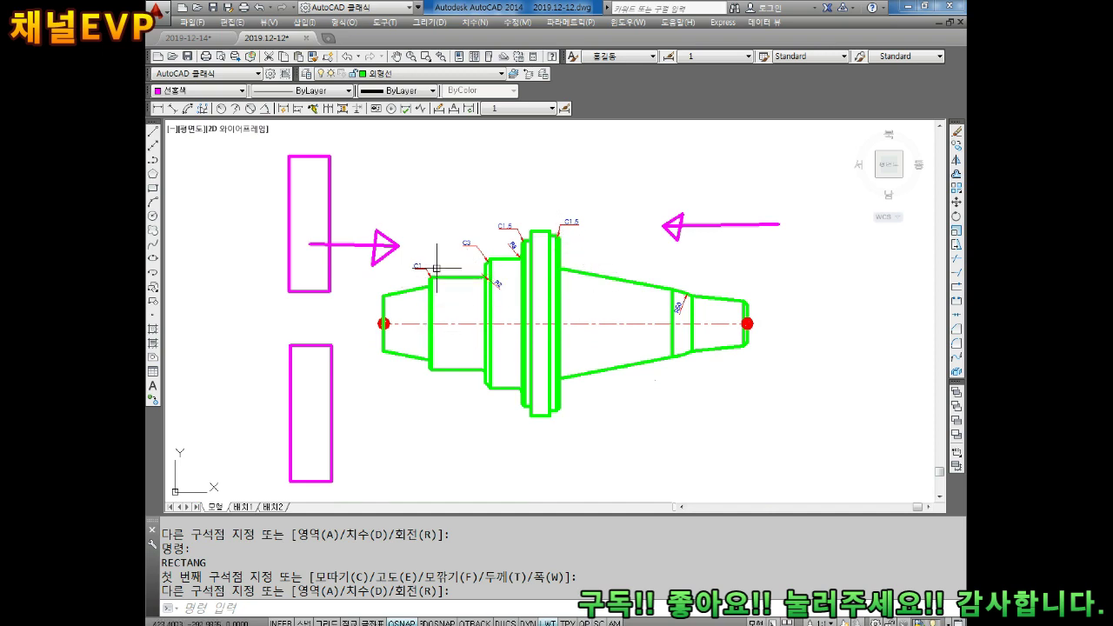
pyautogui.scroll(2, 487, 279)
# - Turn the top and bottom neck lines blue
pyautogui.press('Escape')
pyautogui.moveTo(438, 262); pyautogui.dragTo(432, 295)
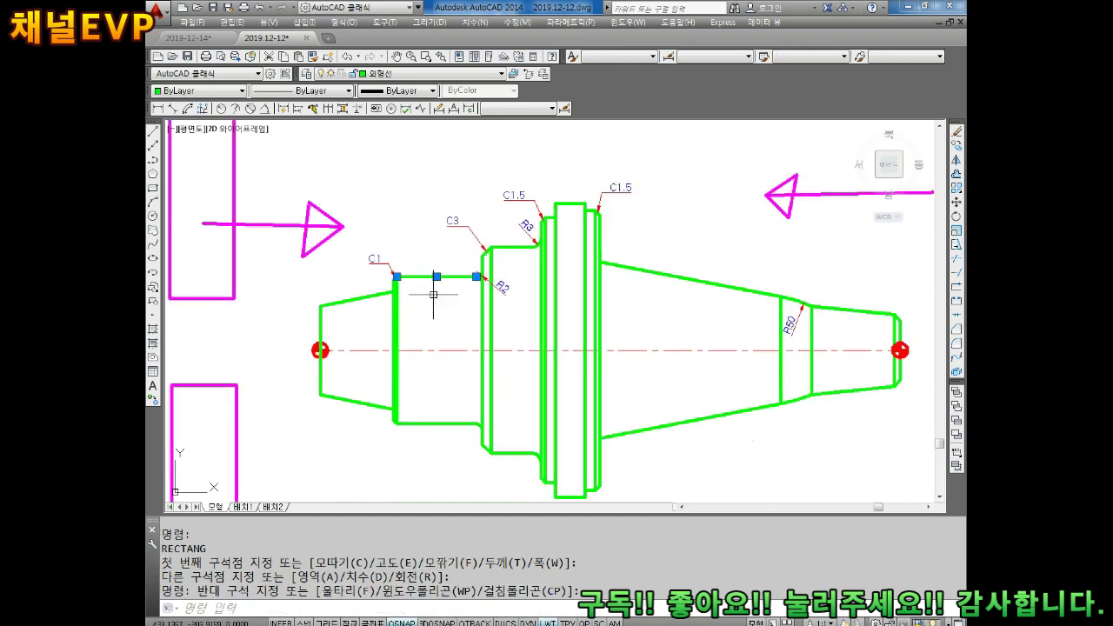
pyautogui.moveTo(469, 404); pyautogui.dragTo(442, 443)
pyautogui.click(237, 90)
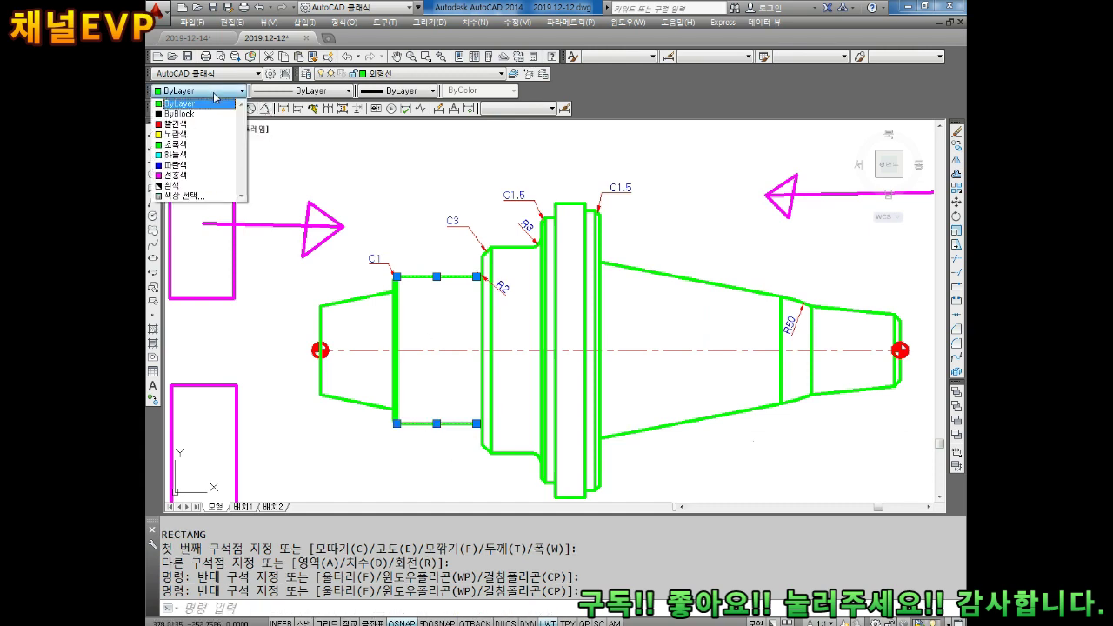
pyautogui.click(186, 166)
pyautogui.press('Escape')
pyautogui.press('Escape')
# - Turn the short upper and lower C3 step lines blue
pyautogui.click(513, 247)
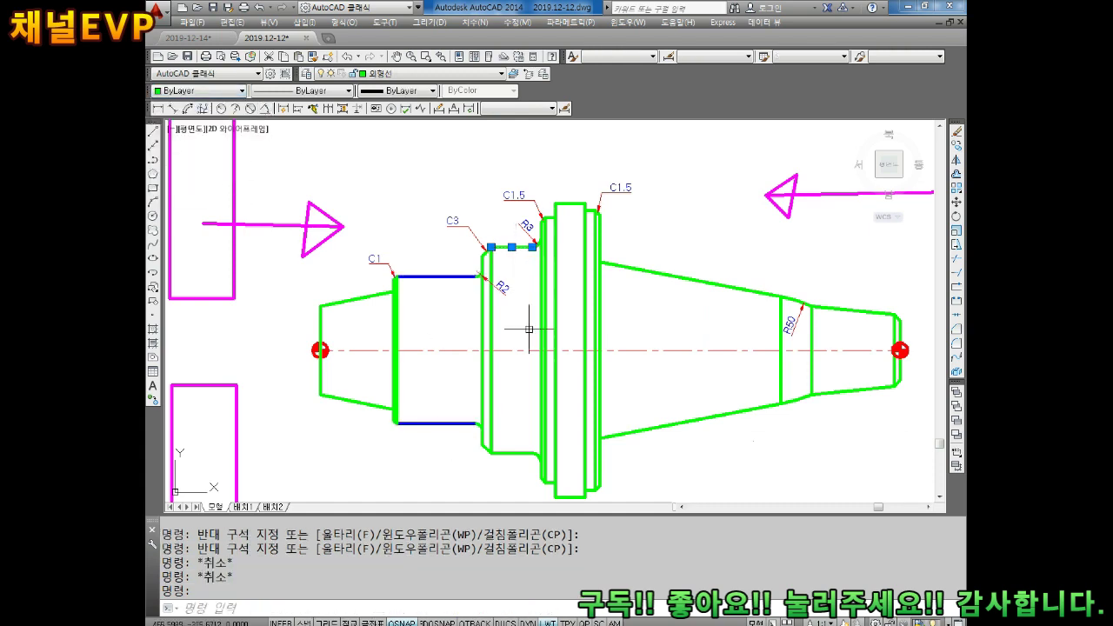
pyautogui.click(519, 453)
pyautogui.click(236, 91)
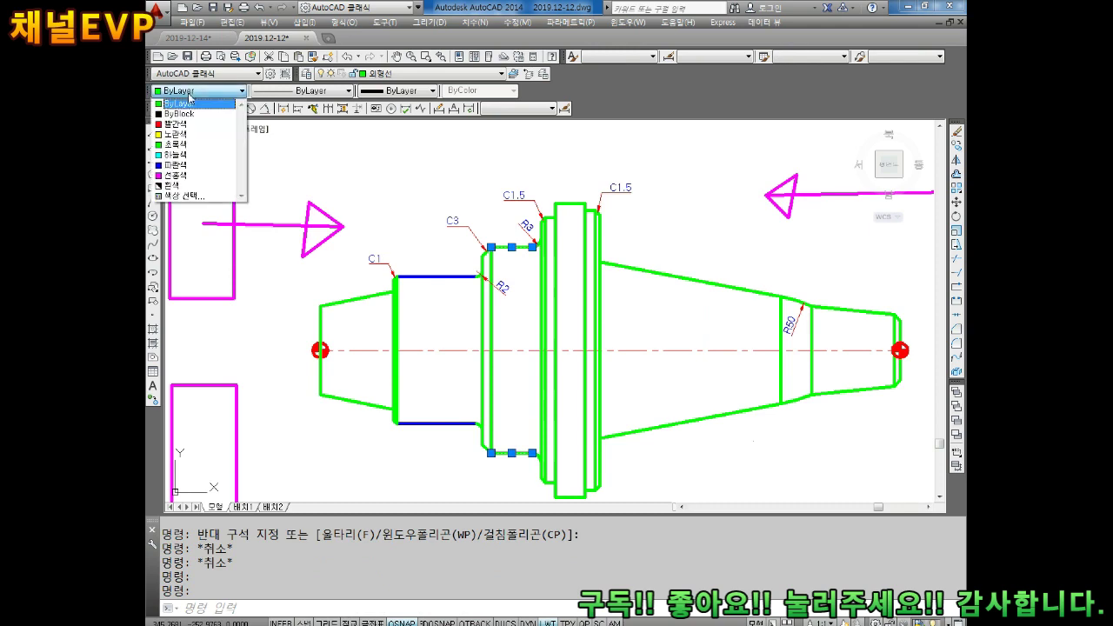
pyautogui.click(196, 165)
pyautogui.press('Escape')
pyautogui.press('Escape')
# - Recolour the C3 step lines and chamfer annotations caught in a crossing selection
pyautogui.moveTo(493, 306); pyautogui.dragTo(448, 257, button='middle')
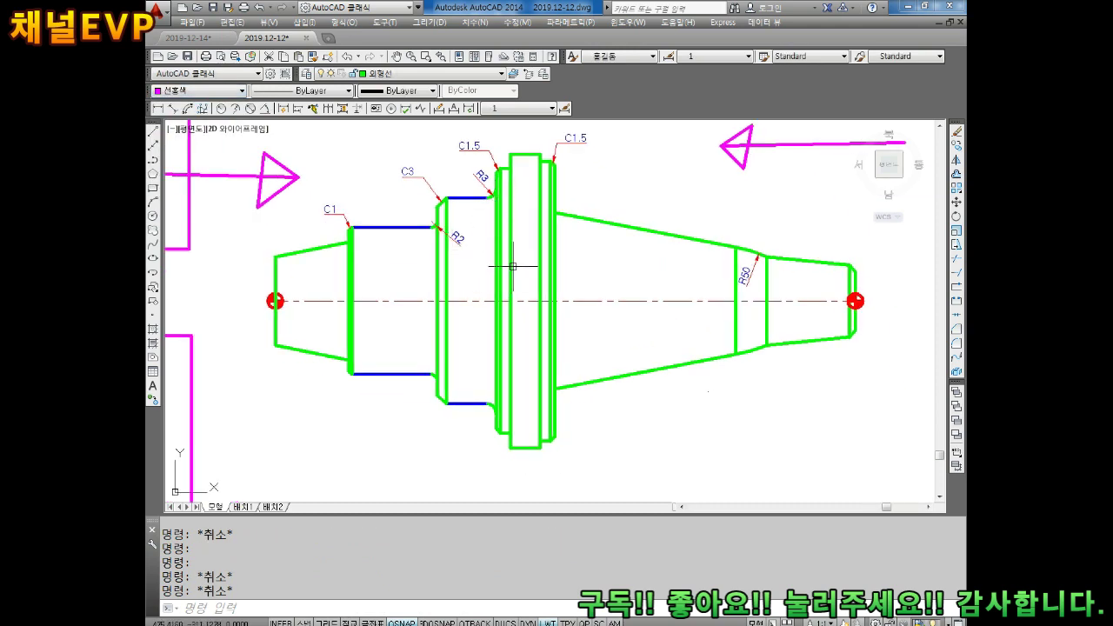
pyautogui.scroll(-2, 531, 255)
pyautogui.scroll(2, 477, 270)
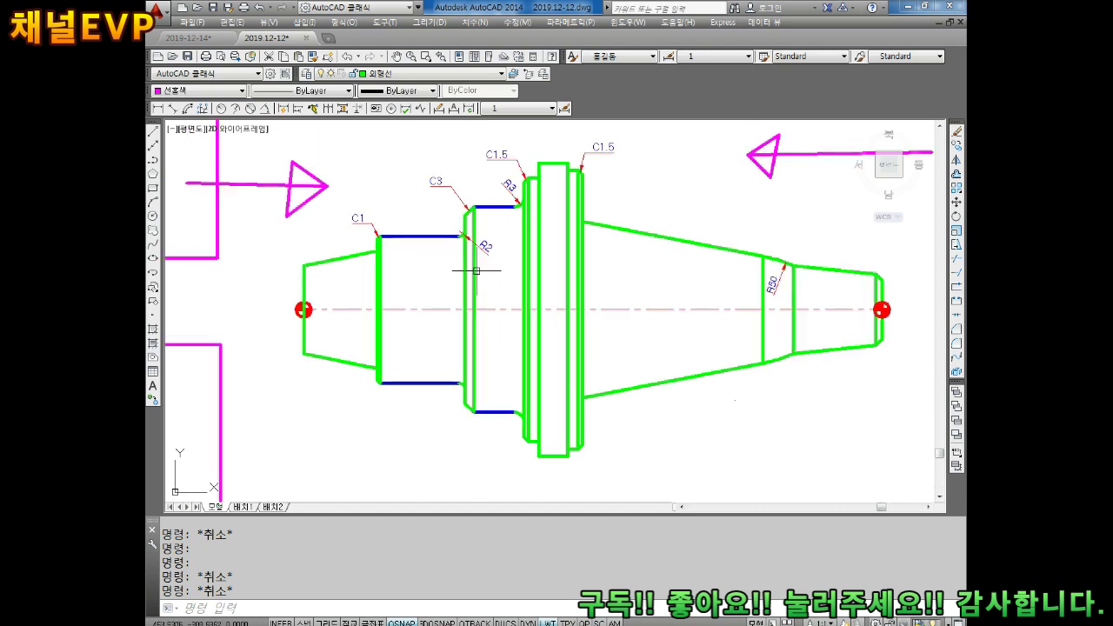
pyautogui.click(494, 184)
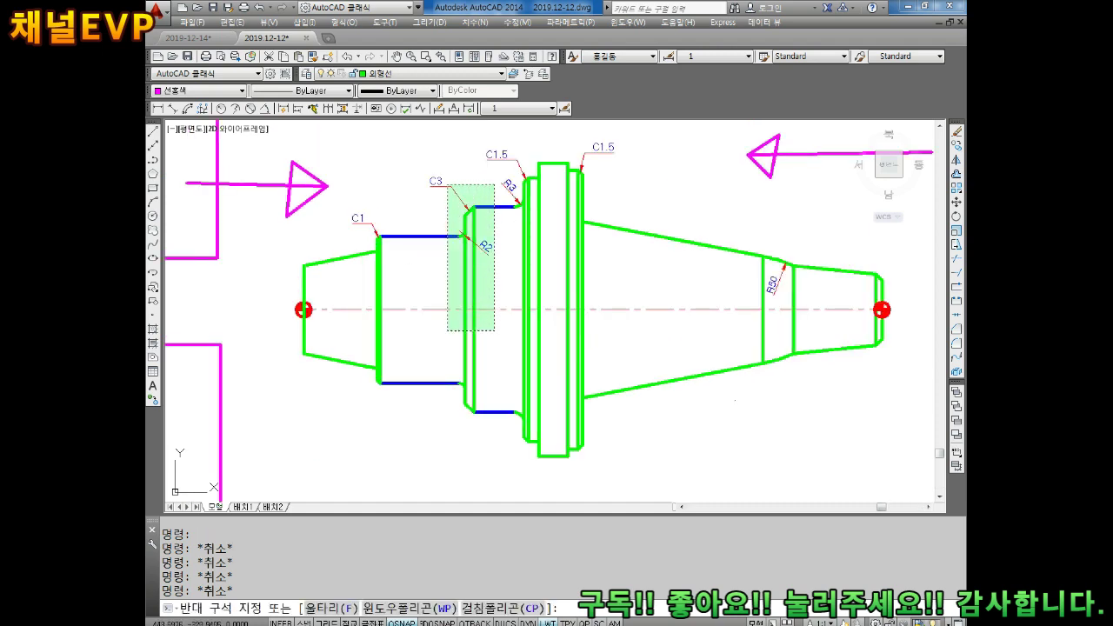
pyautogui.click(401, 441)
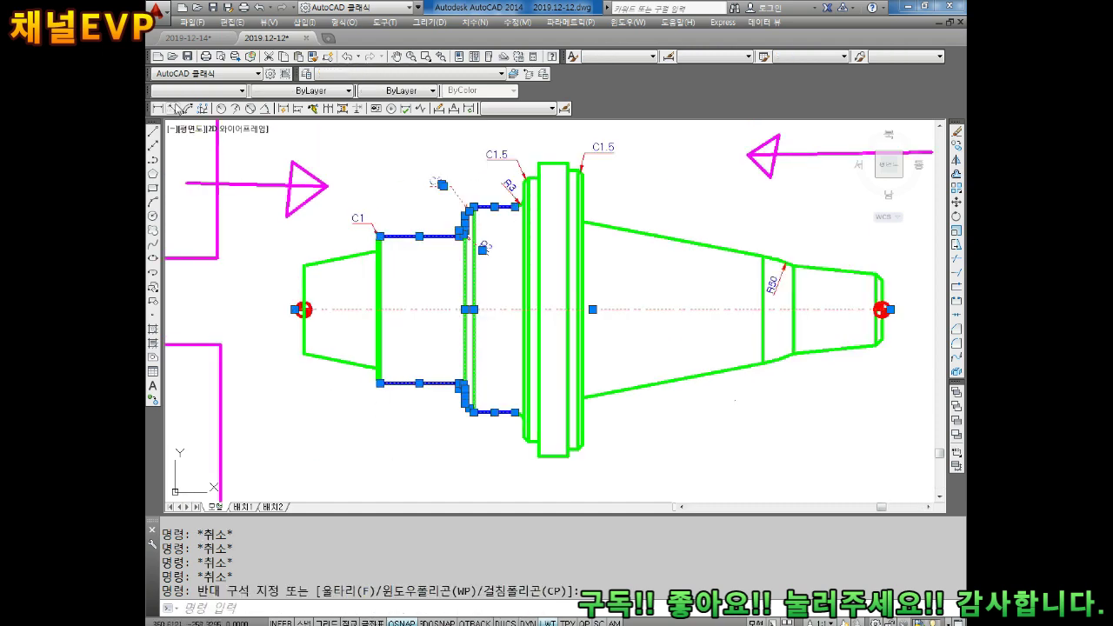
pyautogui.click(180, 92)
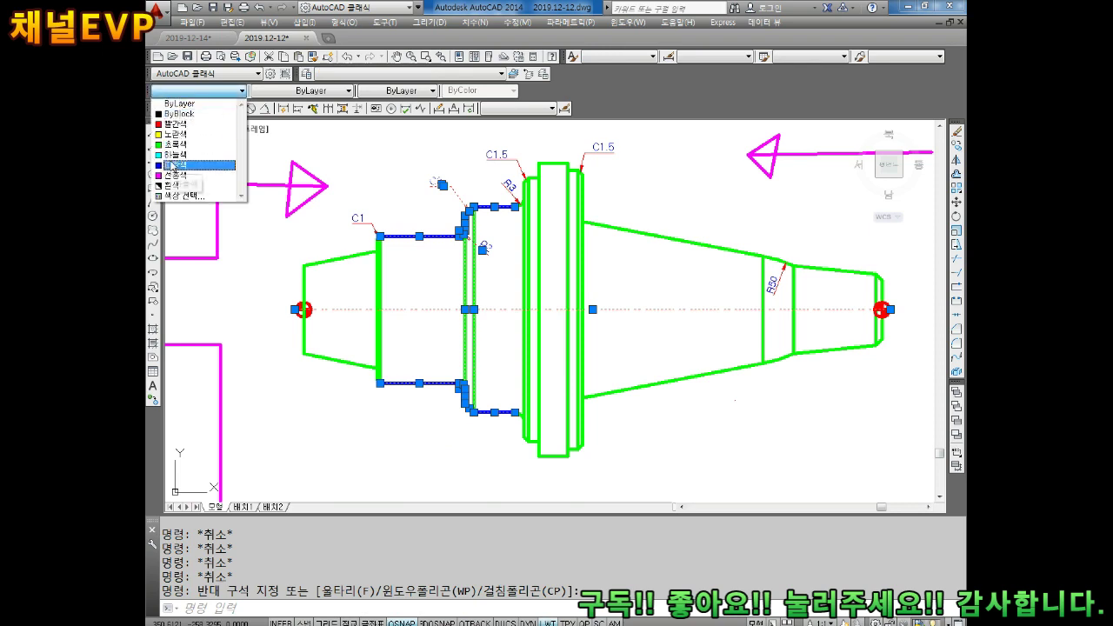
pyautogui.click(174, 175)
pyautogui.press('Escape')
pyautogui.press('Escape')
pyautogui.scroll(-4, 383, 262)
# - Delete the magenta arrow on the right of the part
pyautogui.moveTo(348, 268); pyautogui.dragTo(389, 280, button='middle')
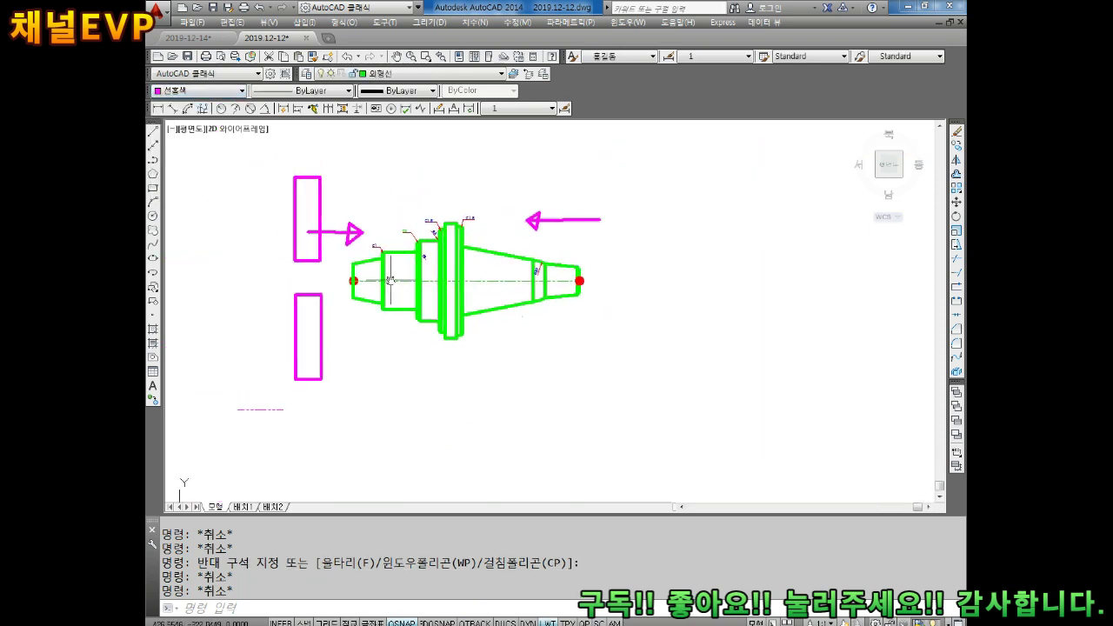
pyautogui.scroll(2, 401, 271)
pyautogui.press('Escape')
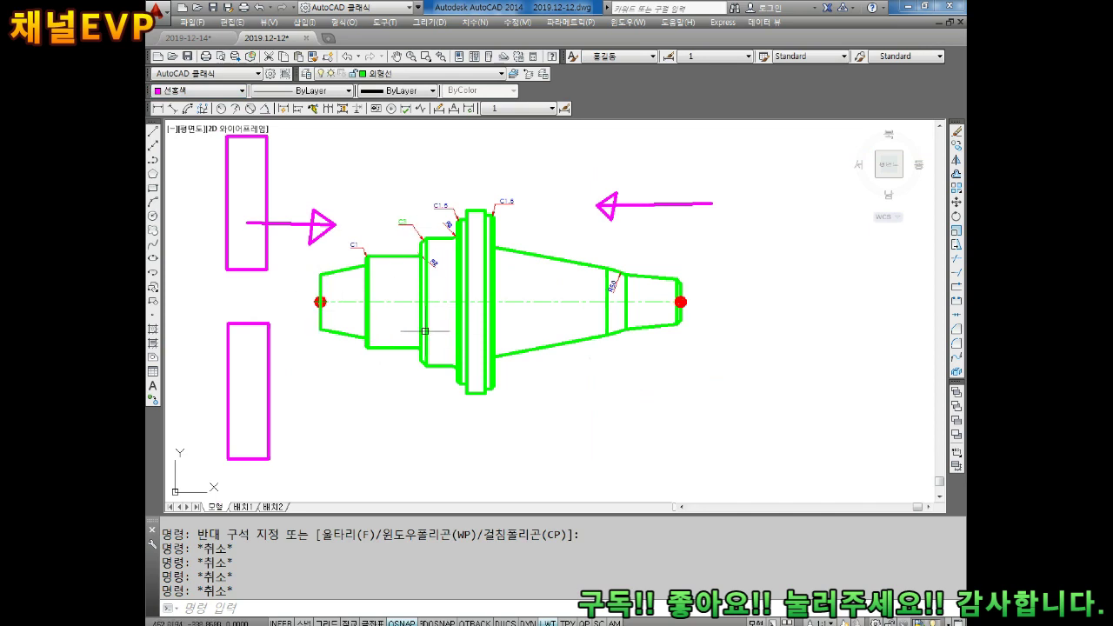
pyautogui.scroll(-2, 425, 331)
pyautogui.moveTo(424, 331); pyautogui.dragTo(426, 351, button='middle')
pyautogui.click(640, 199)
pyautogui.click(514, 272)
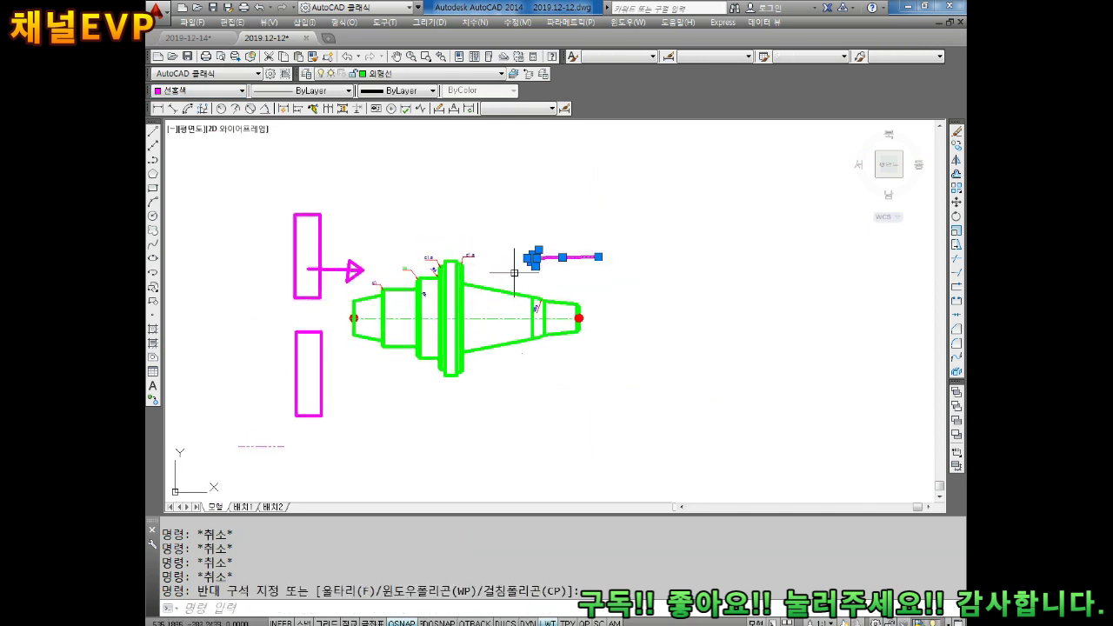
pyautogui.press('Delete')
pyautogui.press('Return')
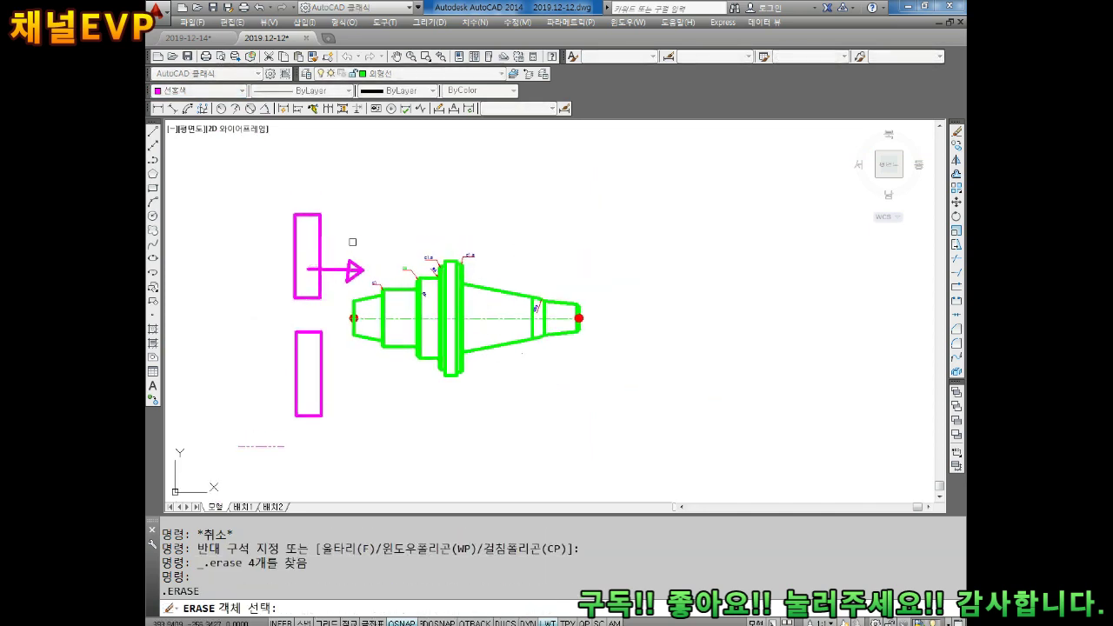
pyautogui.press('Escape')
pyautogui.press('Escape')
# - Delete the left-hand arrow and both chuck-jaw rectangles
pyautogui.click(350, 255)
pyautogui.click(347, 281)
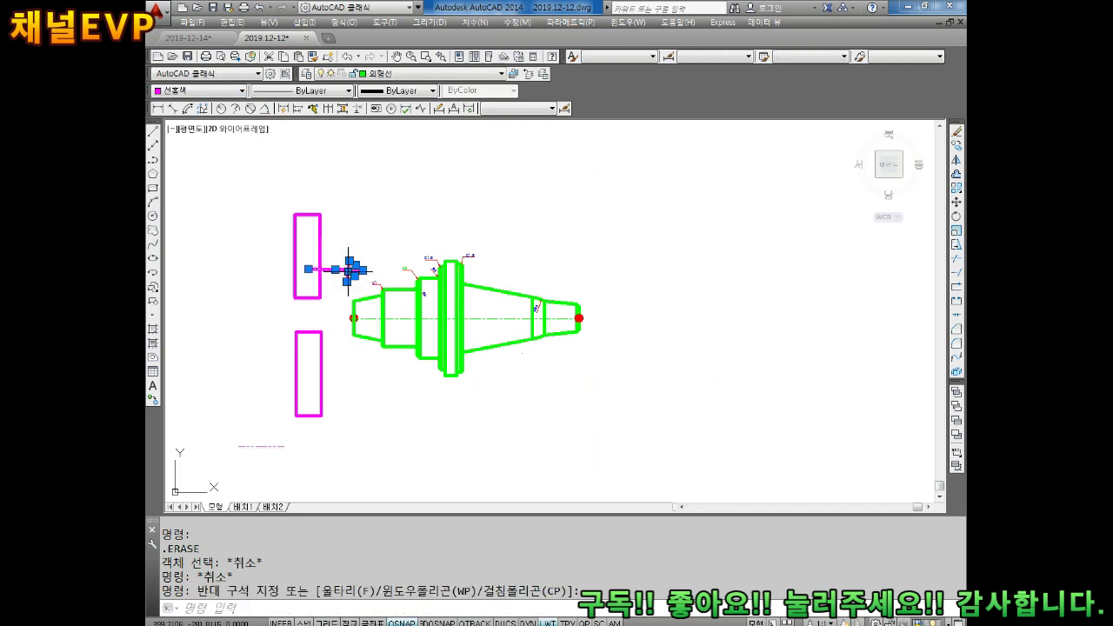
pyautogui.press('Delete')
pyautogui.scroll(-2, 383, 240)
pyautogui.moveTo(374, 248); pyautogui.dragTo(389, 294, button='middle')
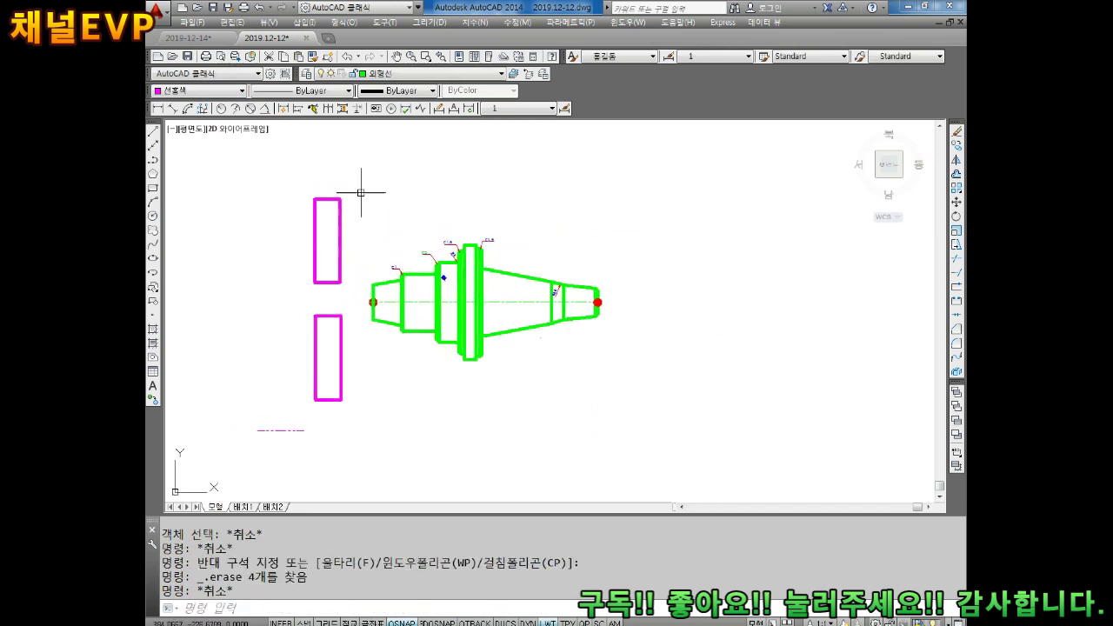
pyautogui.press('Escape')
pyautogui.moveTo(358, 176); pyautogui.dragTo(212, 469)
pyautogui.press('Delete')
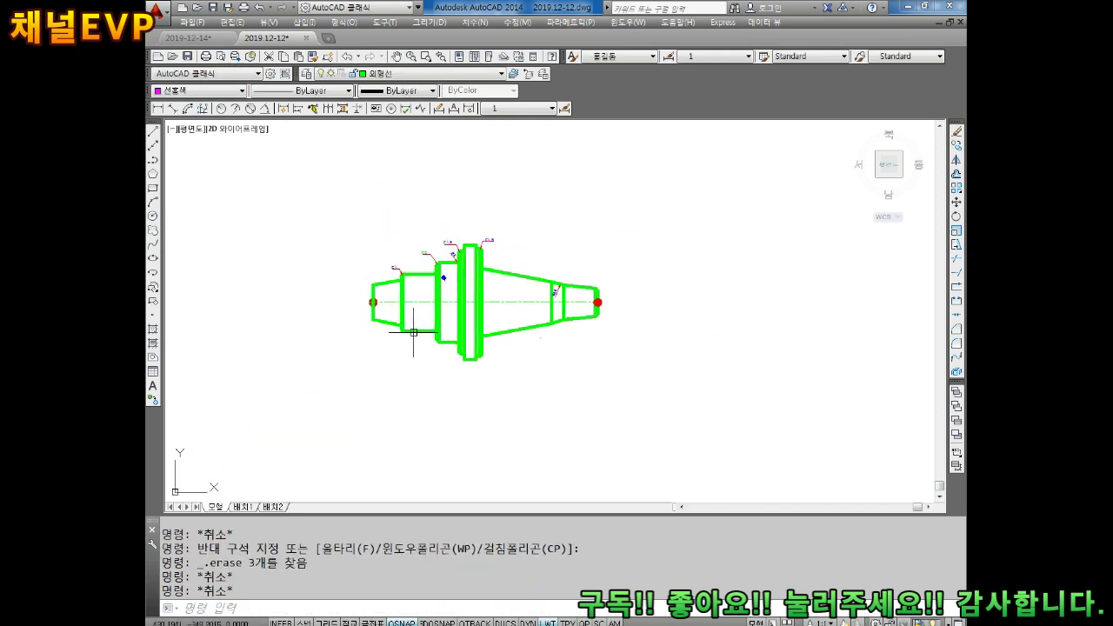
pyautogui.write('Co')
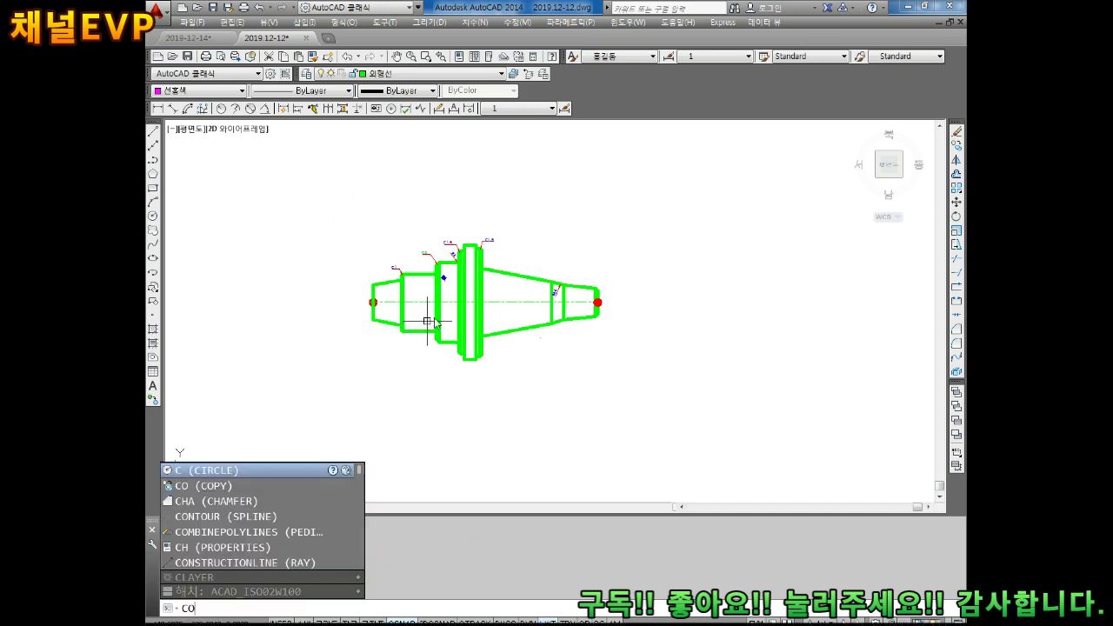